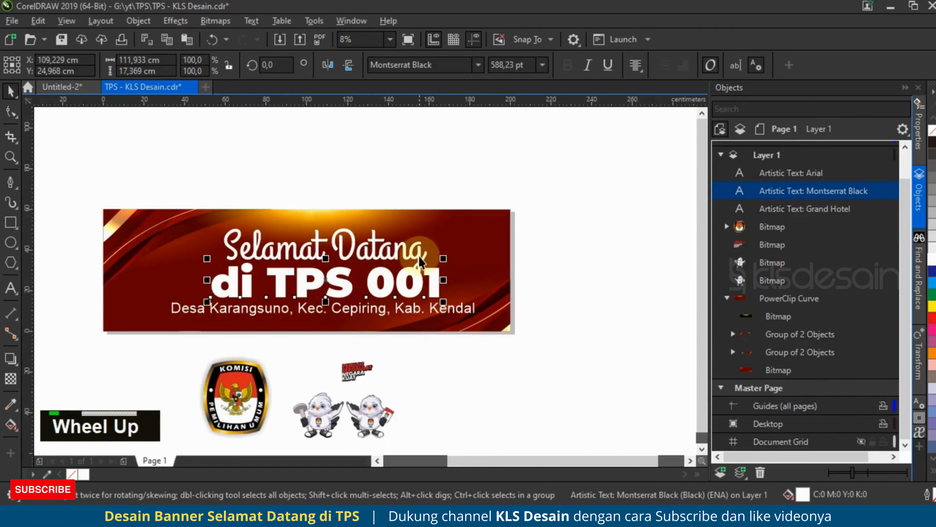
- Align the "Selamat Datang" and "di TPS 001" texts on a common vertical centre line
left_click(435, 249, "shift")
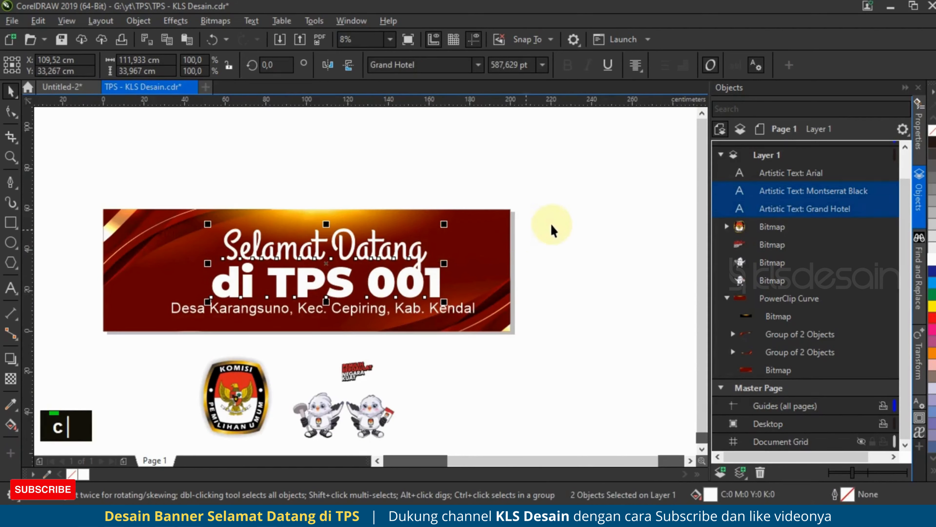
left_click(535, 235)
- Set the address line to Arial Narrow Bold and scale it down proportionally about its centre to about 114 cm wide
left_click(396, 315)
double_click(396, 316)
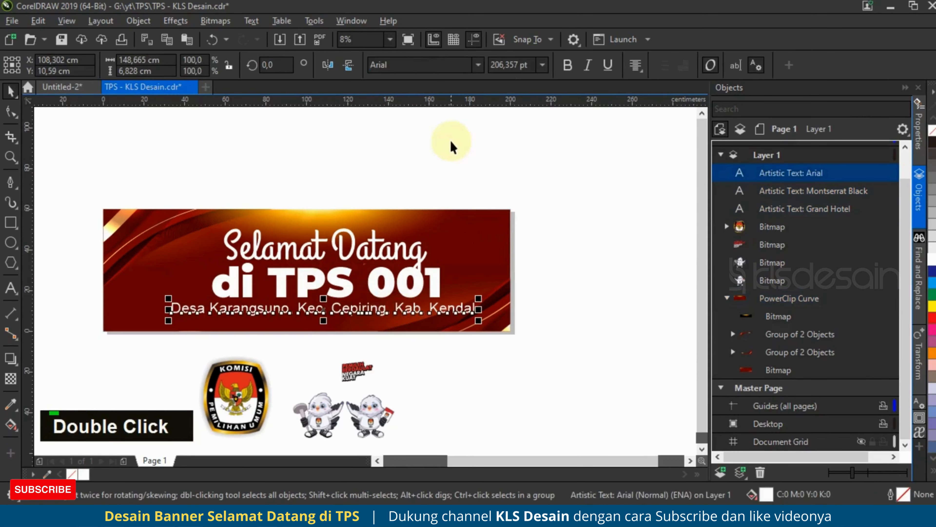
left_click(478, 65)
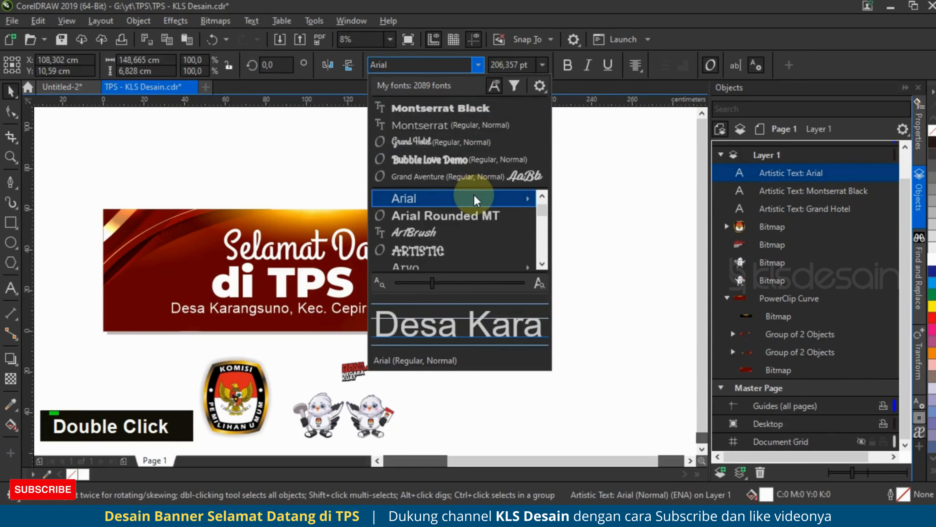
mouse_move(527, 198)
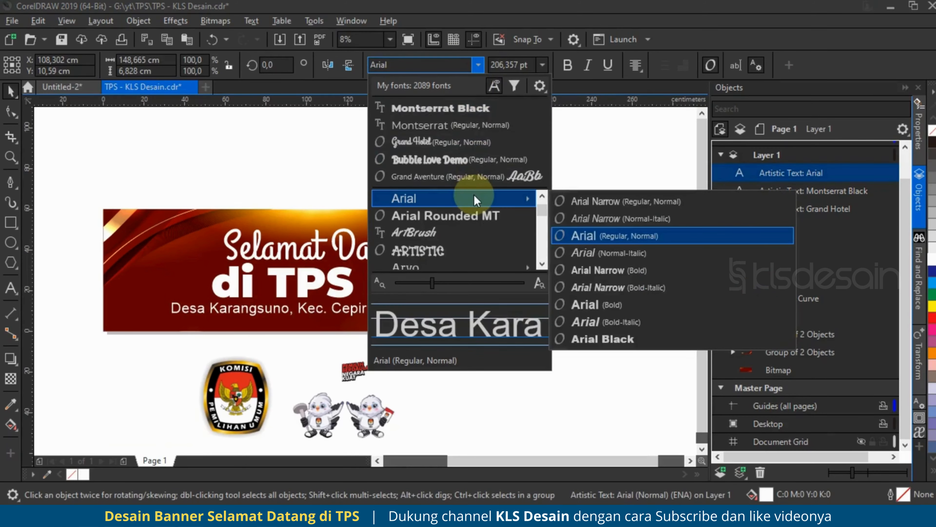
left_click(607, 274)
left_click_drag(483, 307, 442, 288)
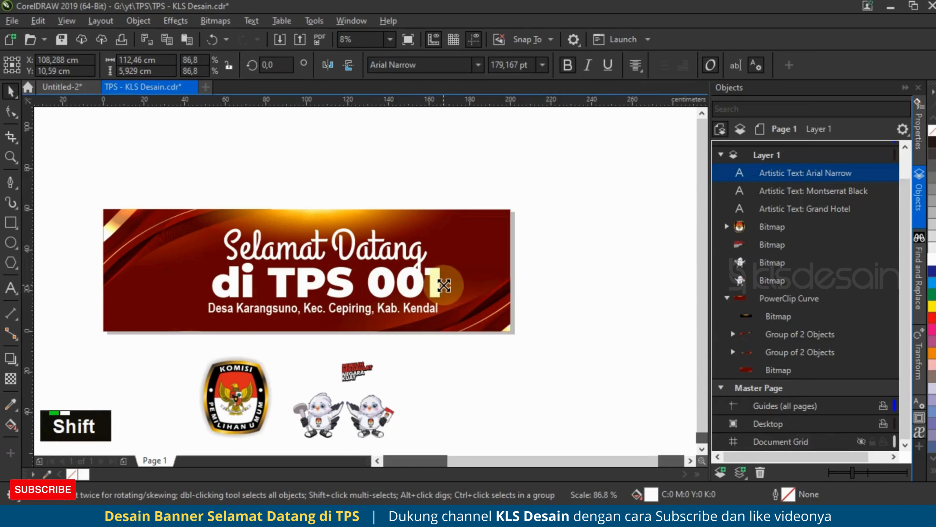
- Break the address text into two lines after the village name, removing the comma and space there
left_click(304, 315)
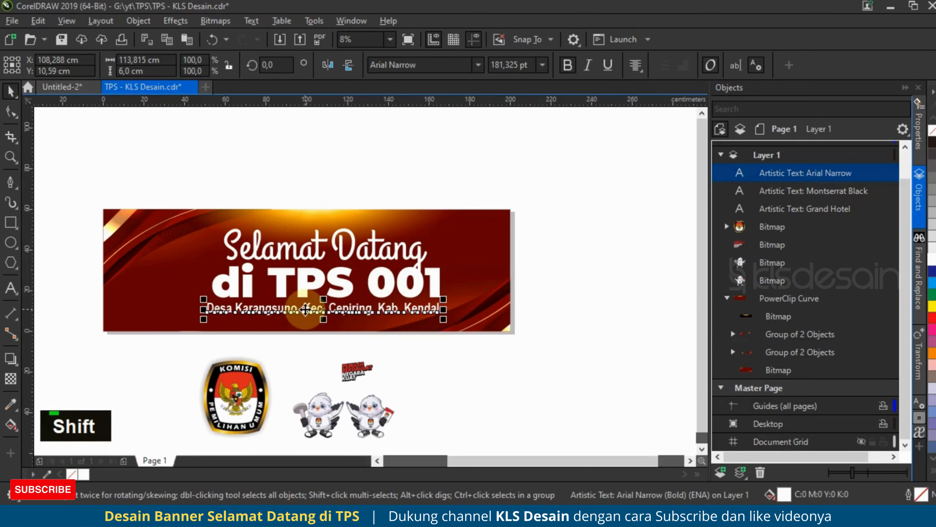
double_click(305, 309)
key("BackSpace")
key("BackSpace")
key("Return")
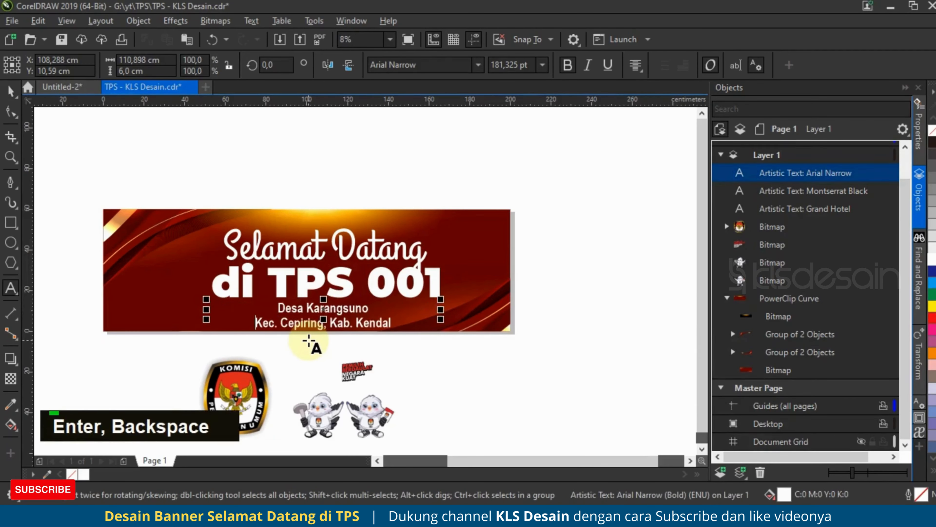
- Change the font of the whole two-line address text to Product Sans Bold
left_click(478, 66)
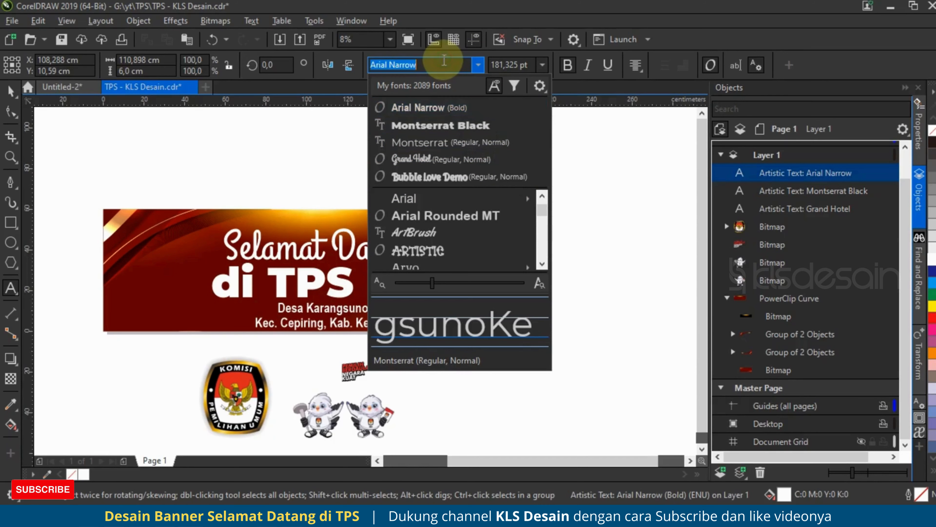
type("prod")
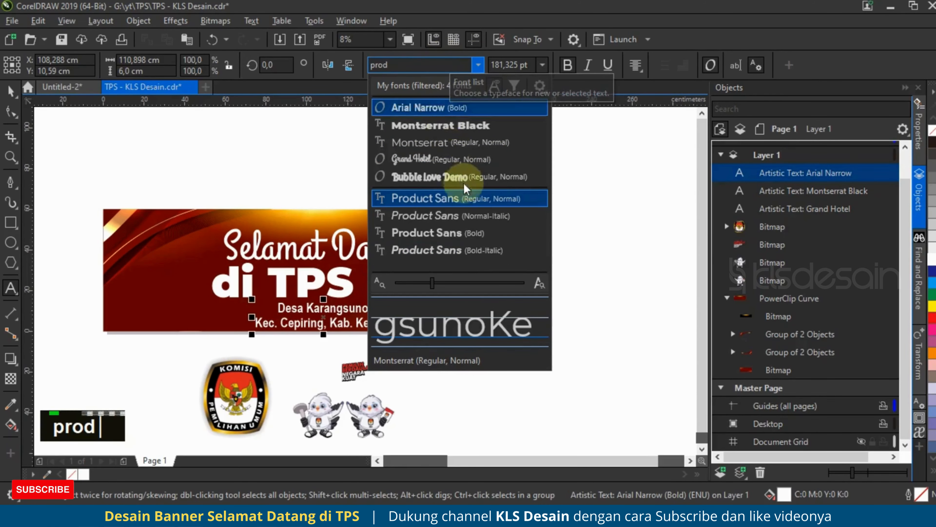
left_click(480, 215)
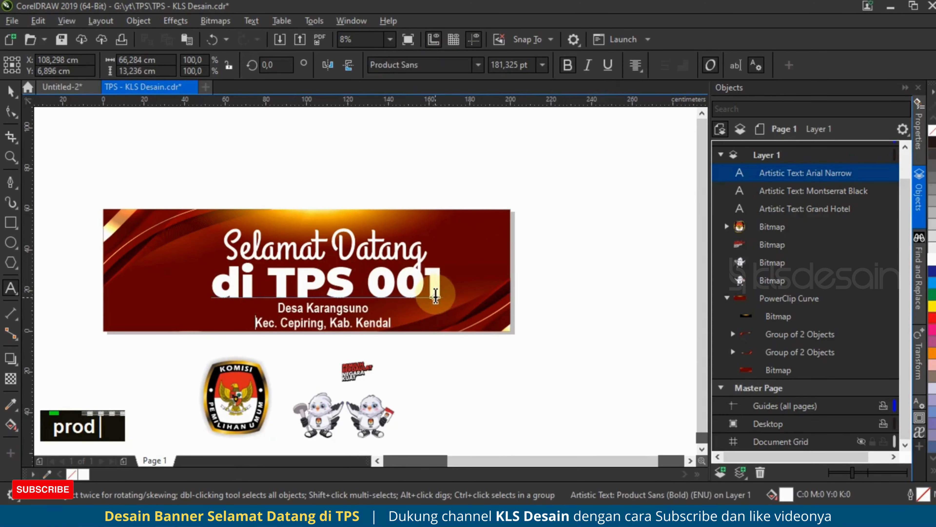
key("ctrl+a")
left_click(478, 65)
left_click(459, 136)
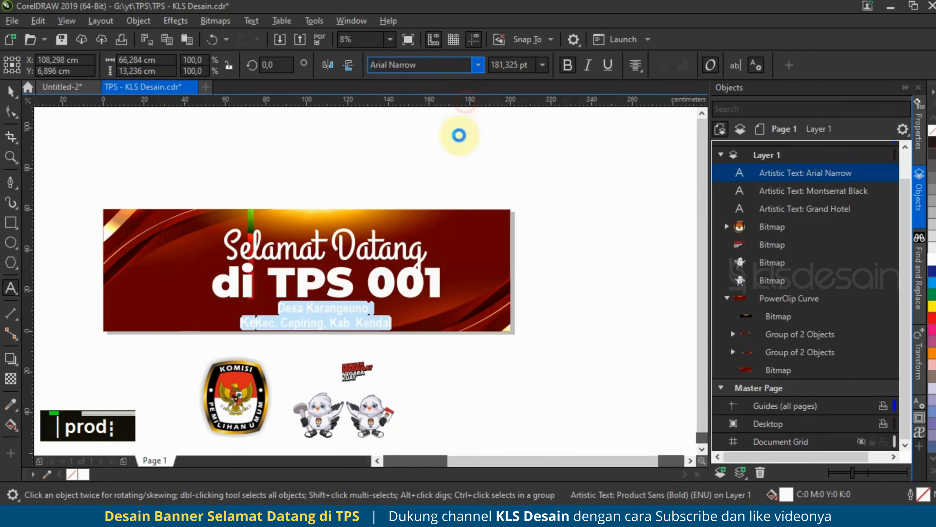
left_click(14, 96)
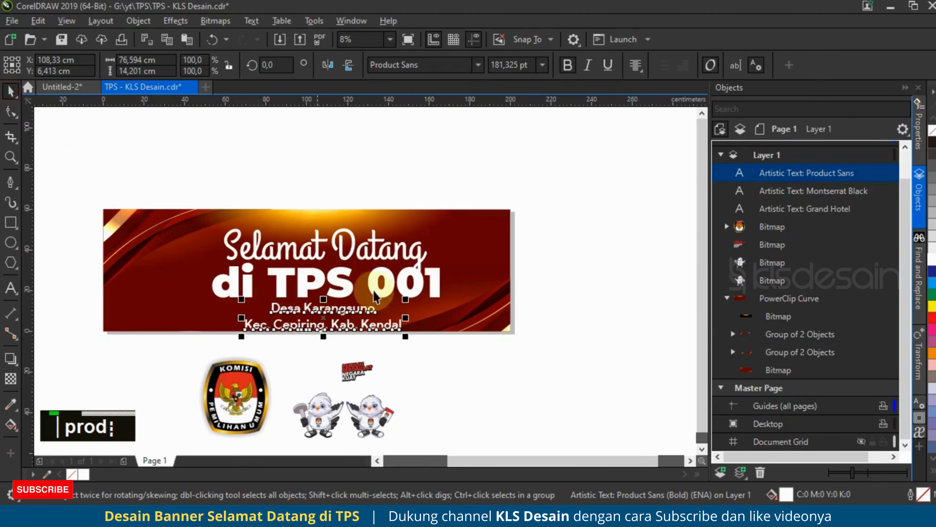
- Break the address text apart into separate lines and enlarge the village name line to about 67 cm wide
key("ctrl+k")
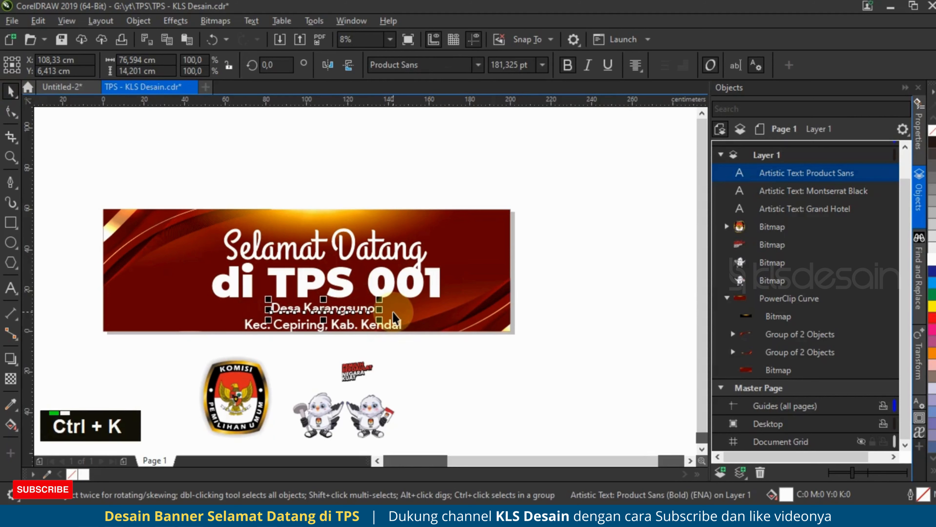
left_click(380, 306)
scroll(380, 305, "up", 1)
left_click_drag(372, 287, 406, 284)
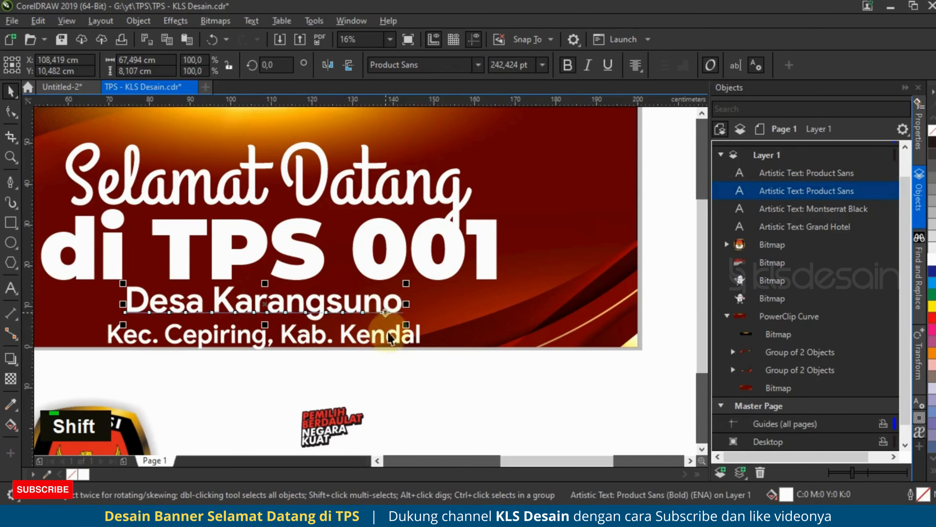
- Move all four text lines up together by about 4 cm so they fit within the banner
scroll(406, 334, "down", 1)
left_click_drag(516, 199, 204, 353)
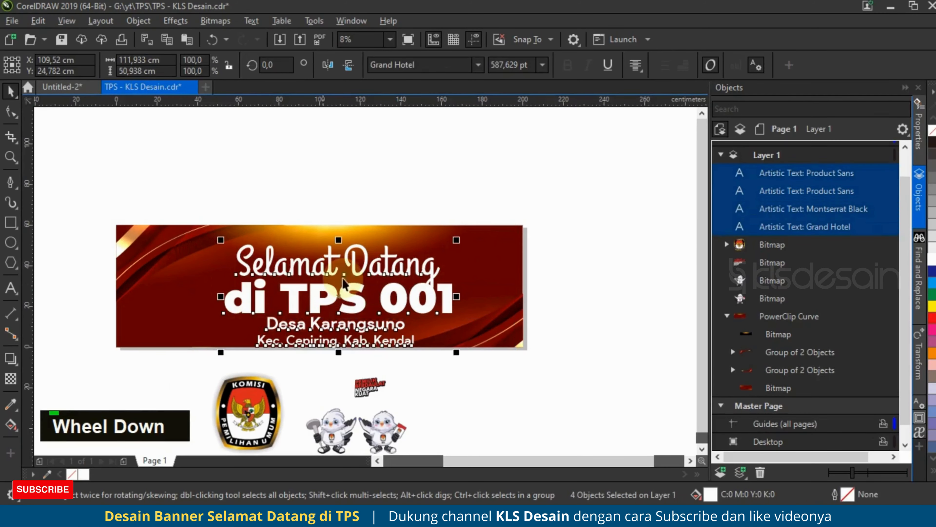
scroll(371, 263, "up", 1)
scroll(412, 192, "down", 1)
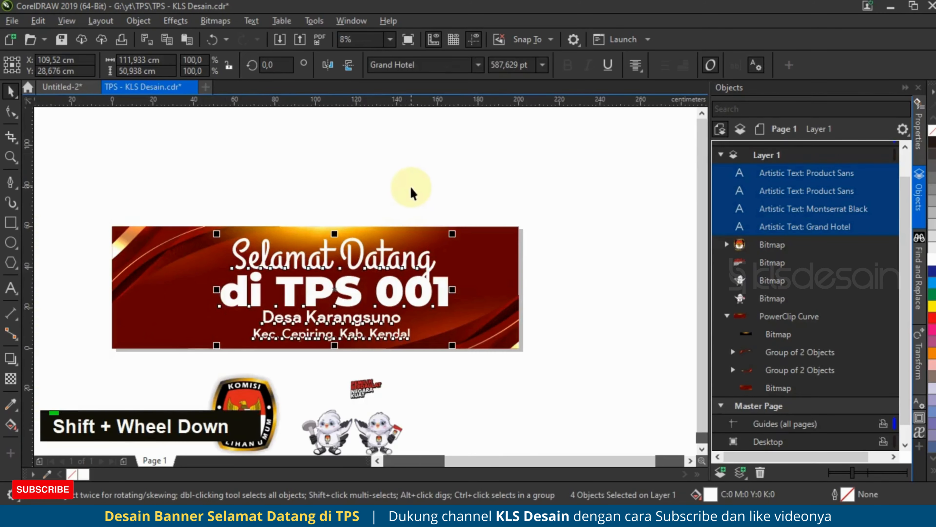
left_click(412, 192)
- Cut the "Selamat Datang" text and paste it back so it sits above the other objects on the layer
left_click(424, 263)
key("ctrl+x")
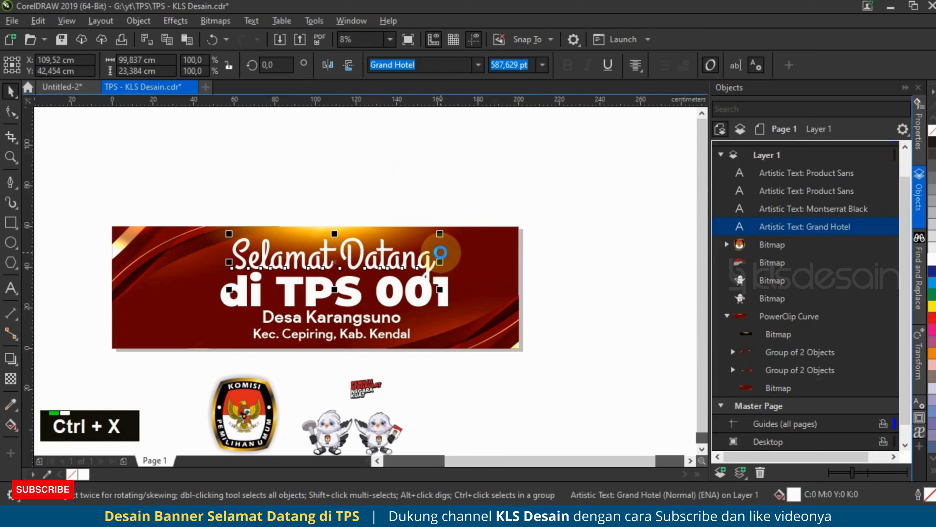
key("ctrl+v")
left_click(559, 289)
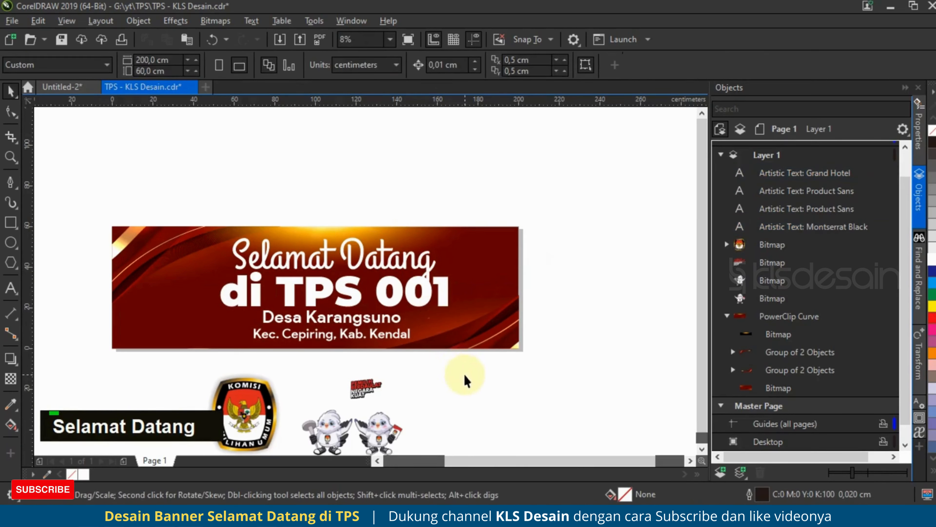
- Align all four banner text lines to one another on their horizontal centres
left_click_drag(465, 349, 195, 201)
key("c")
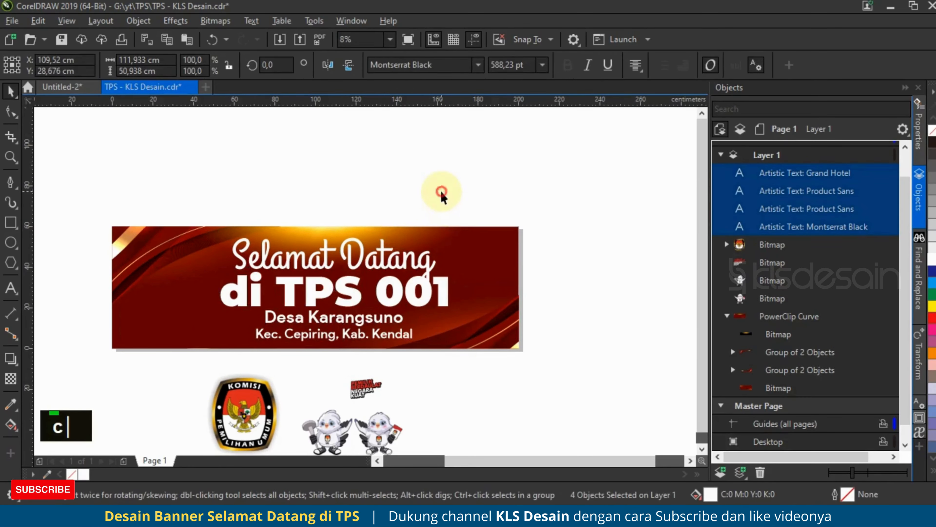
left_click(442, 193)
- Move the two bird mascots into the banner's lower right corner and scale them down together to about 40 cm wide
left_click(380, 431)
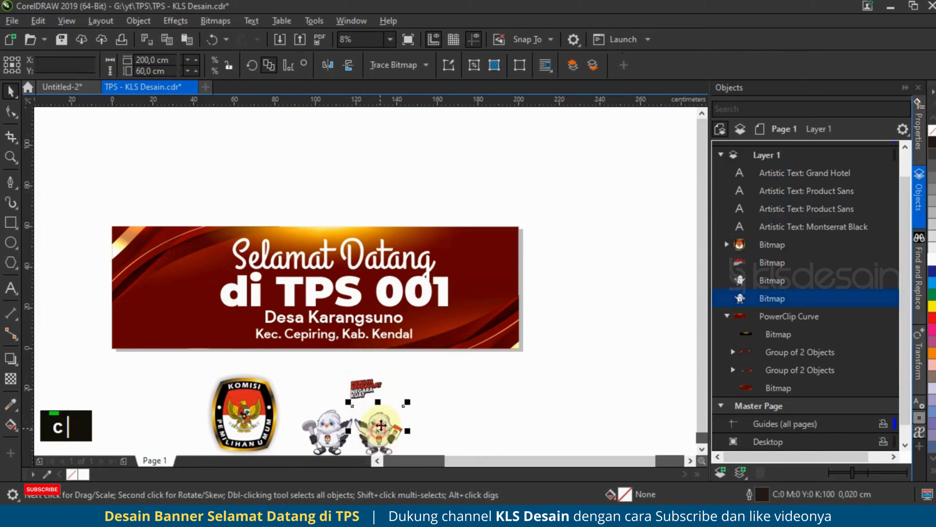
left_click(327, 432, "shift")
left_click_drag(327, 431, 459, 323)
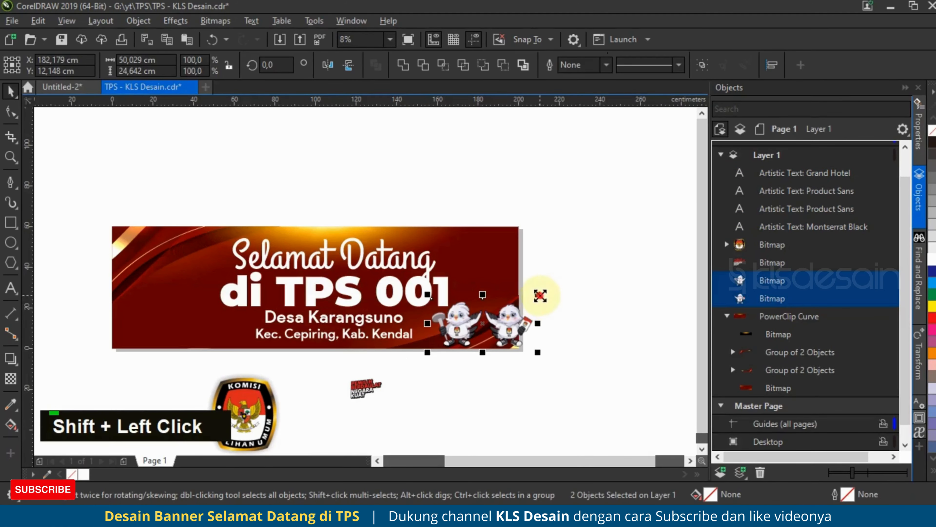
left_click_drag(540, 295, 507, 318)
scroll(494, 324, "up", 1)
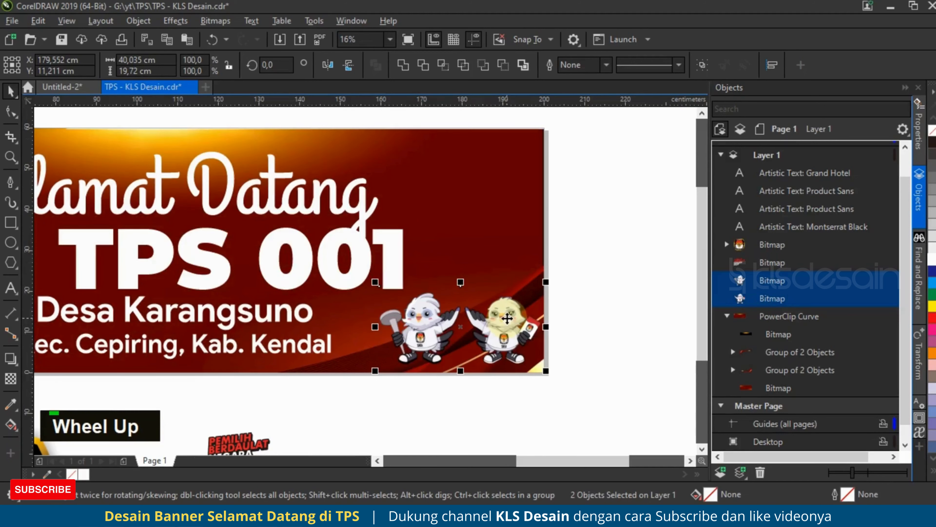
left_click(558, 307)
- Place the "Pemilih Berdaulat Negara Kuat" slogan enlarged in the banner's upper right corner above the mascots
scroll(559, 307, "down", 1)
left_click_drag(391, 380, 535, 255)
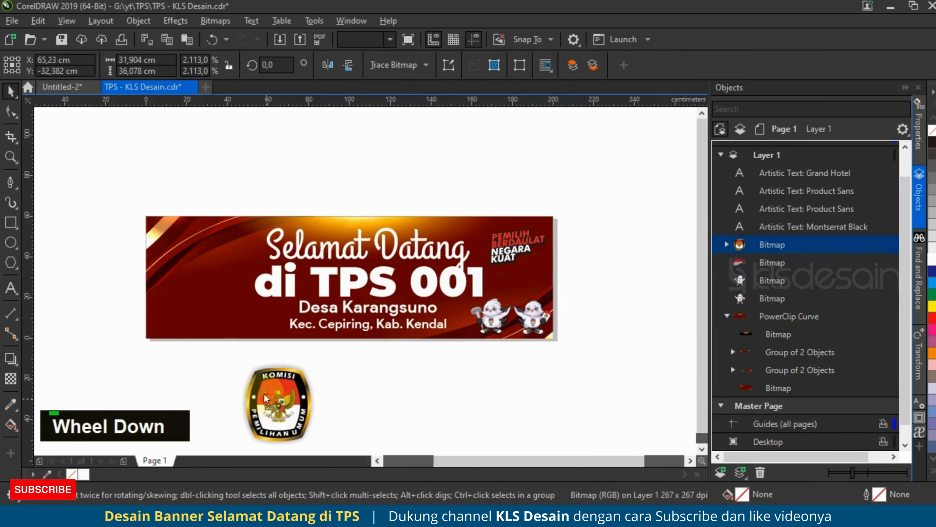
- Place the Komisi Pemilihan Umum logo at the banner's left end and enlarge it to about 36 × 41 cm
left_click_drag(278, 402, 195, 259)
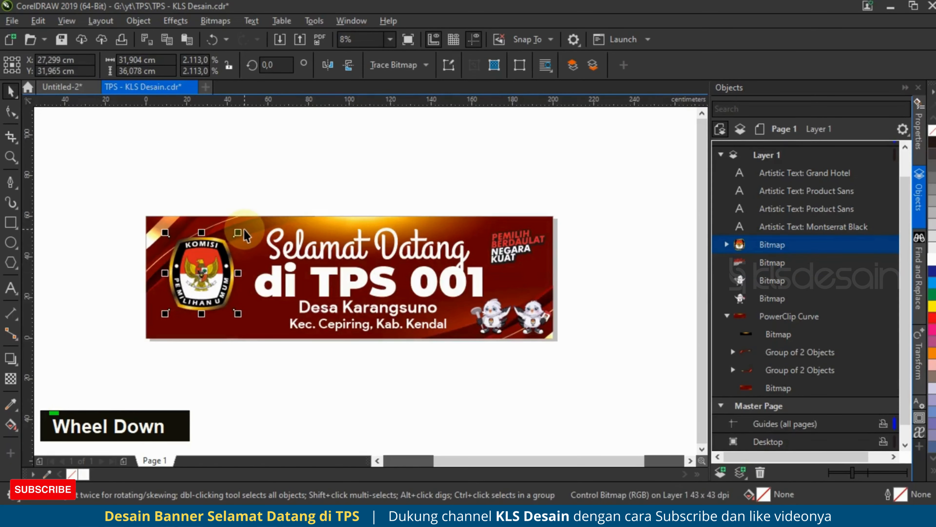
mouse_move(240, 230)
left_mouse_down()
mouse_move(257, 229)
mouse_move(246, 232)
left_mouse_up()
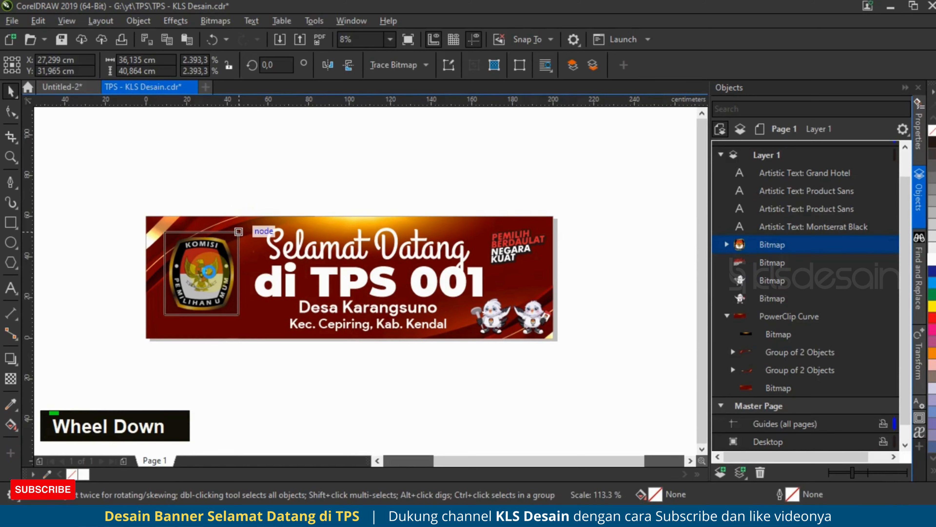
scroll(208, 271, "down", 1)
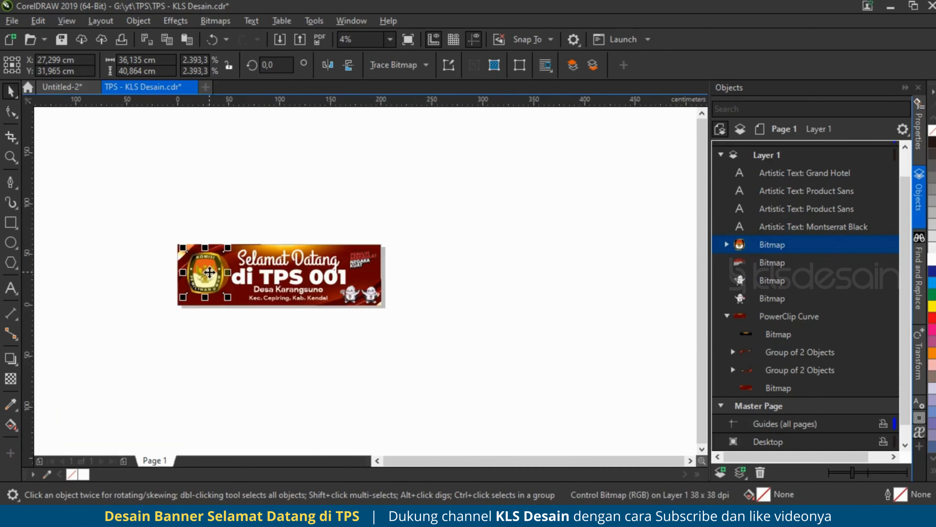
scroll(208, 271, "up", 2)
scroll(240, 261, "down", 1)
- Centre the logo vertically on the banner background
left_click(270, 251, "shift")
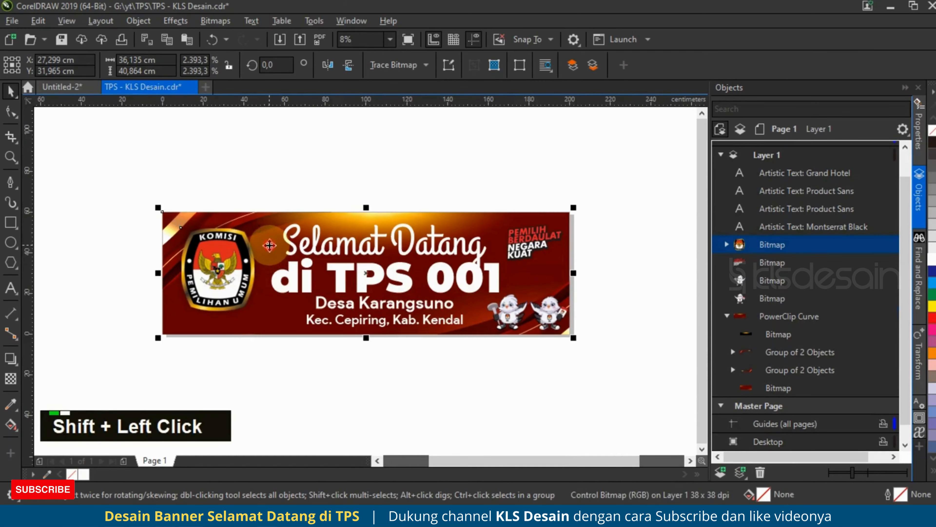
key("e")
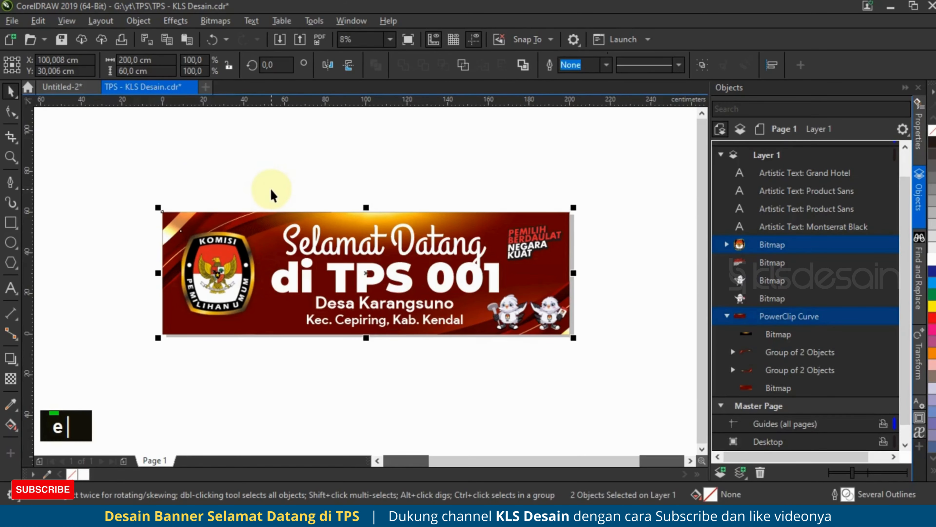
left_click(272, 205)
left_click(215, 258)
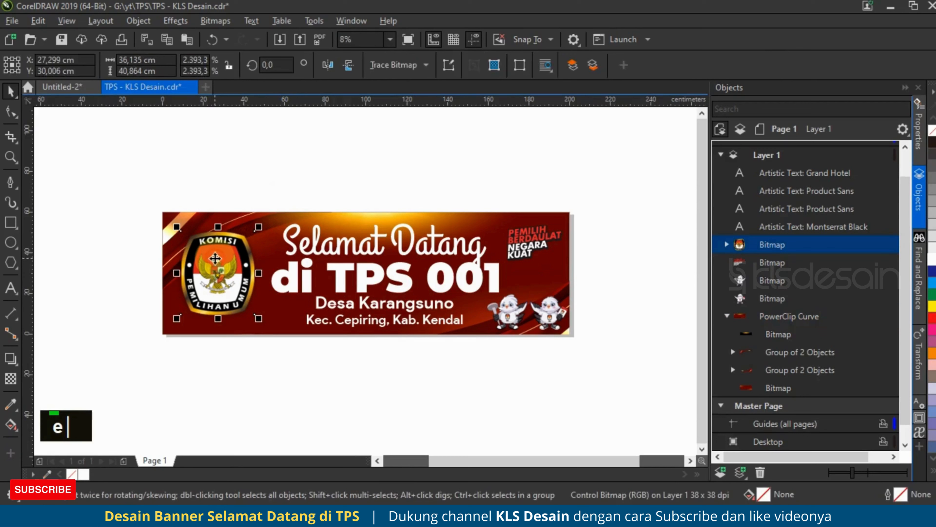
left_click(253, 197)
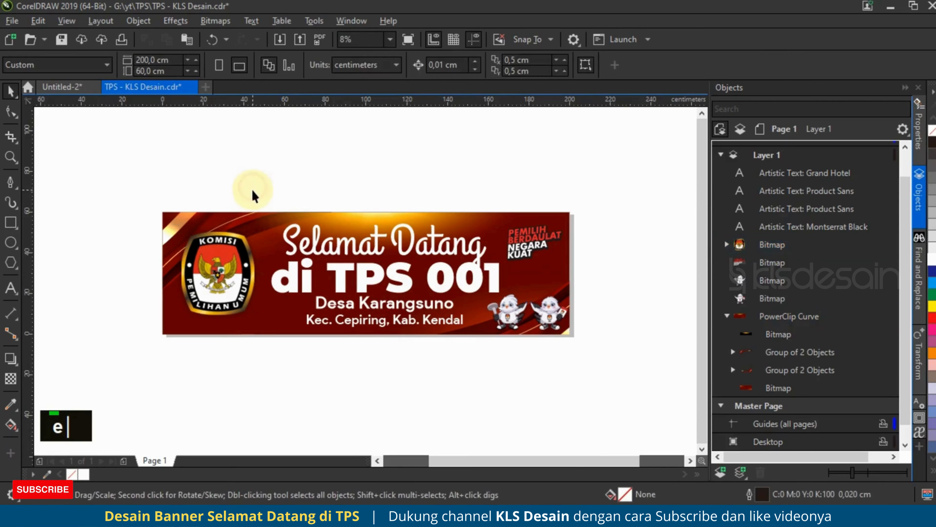
left_click(468, 279)
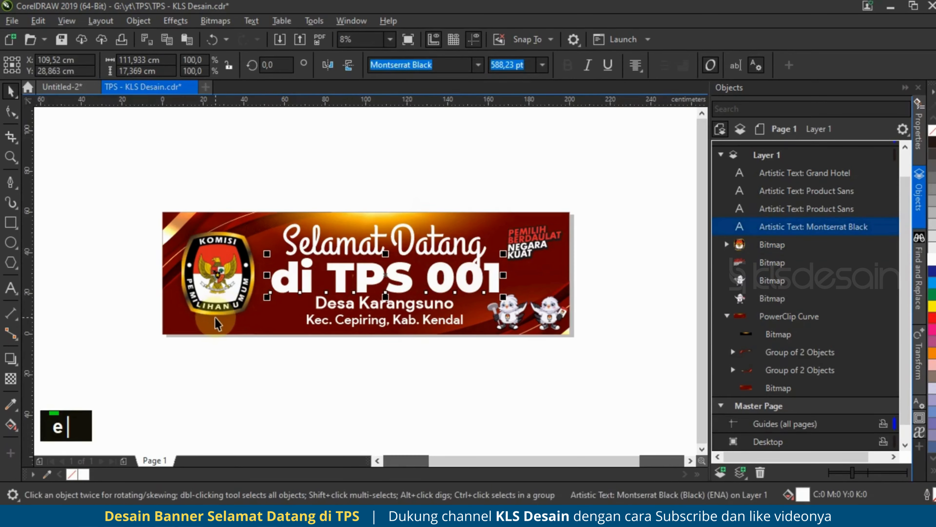
left_click(217, 324)
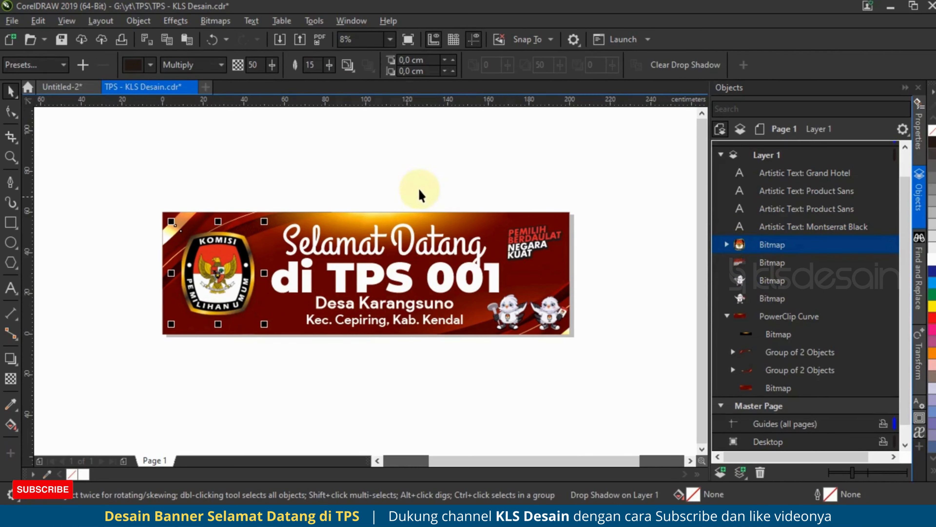
left_click(384, 174)
- Sample a light gold and a darker gold from the logo's border and fill the "di TPS 001" text with the darker gold
left_click(400, 275)
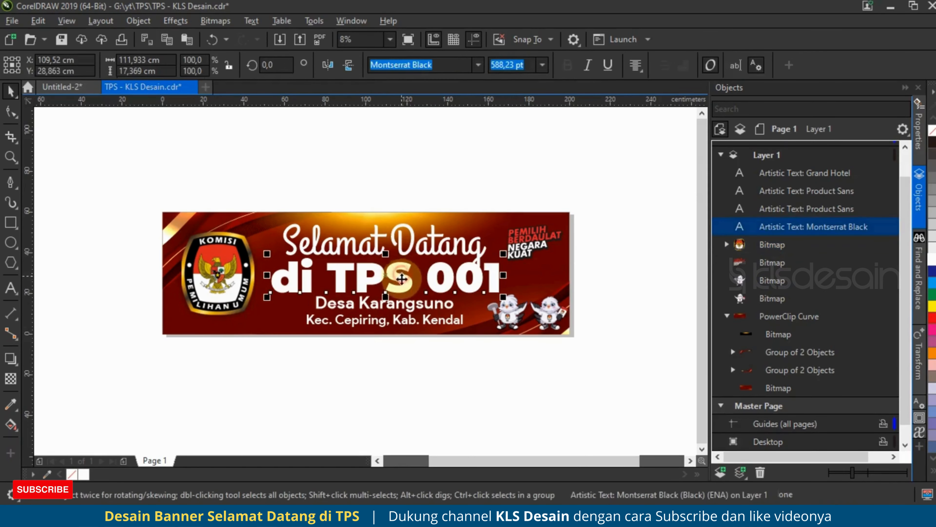
scroll(242, 259, "up", 1)
left_click(47, 473)
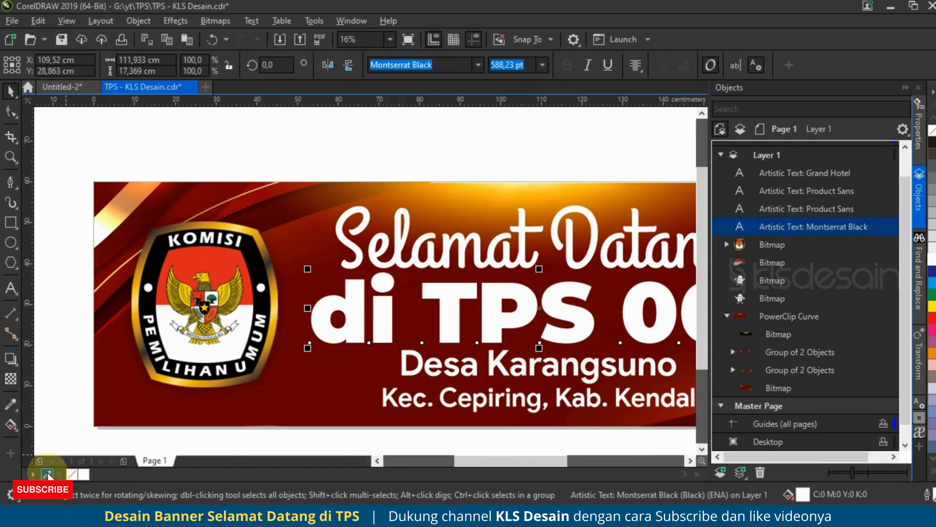
left_click(236, 226)
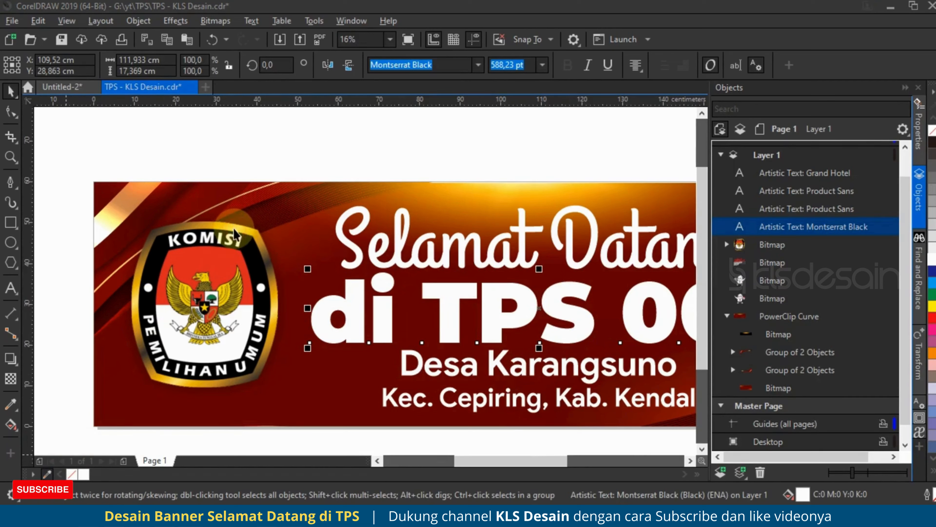
left_click(48, 475)
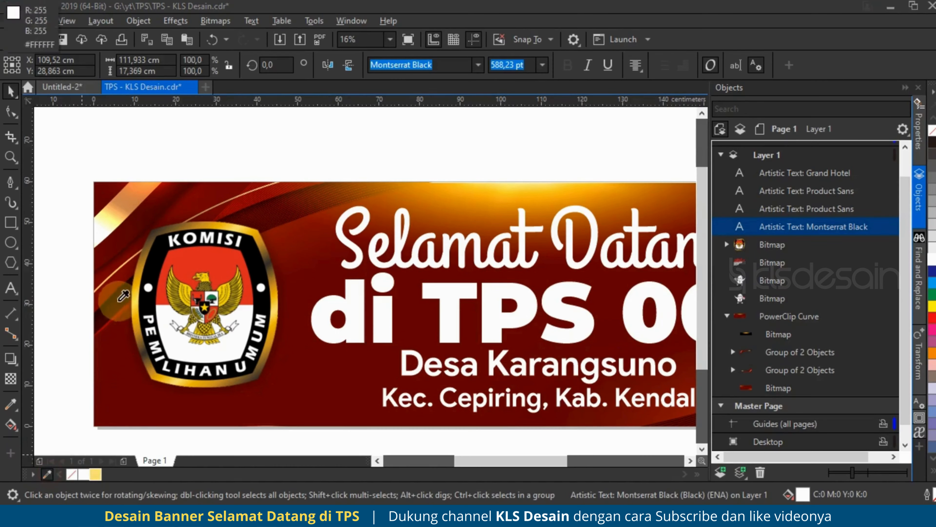
left_click(136, 276)
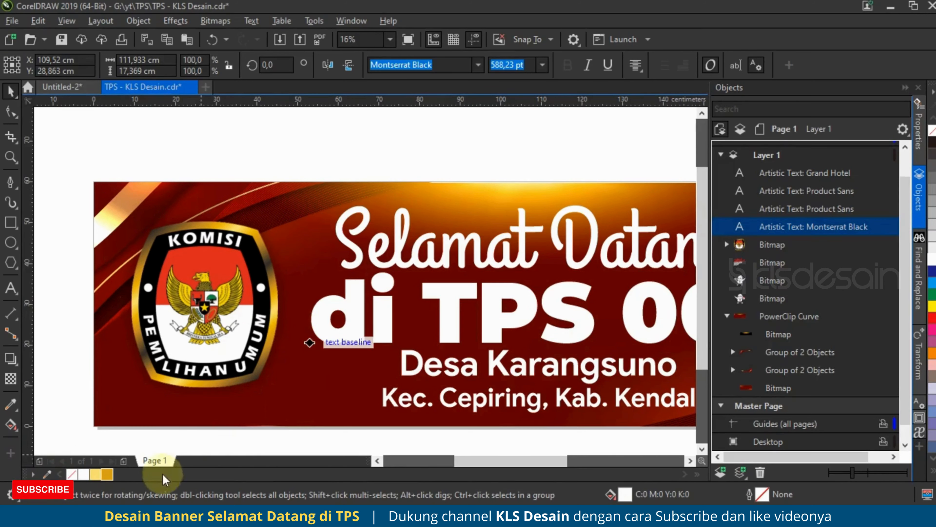
left_click(107, 475)
scroll(184, 206, "down", 1)
scroll(332, 259, "up", 1)
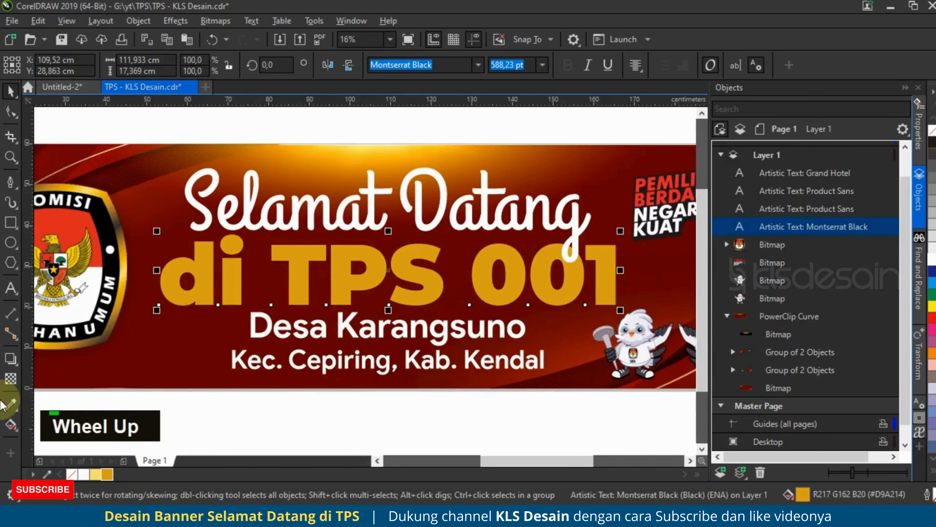
- Apply a vertically stretched elliptical fountain fill to "di TPS 001" with an extra colour node between its centre and edge
left_click(11, 427)
left_click(52, 65)
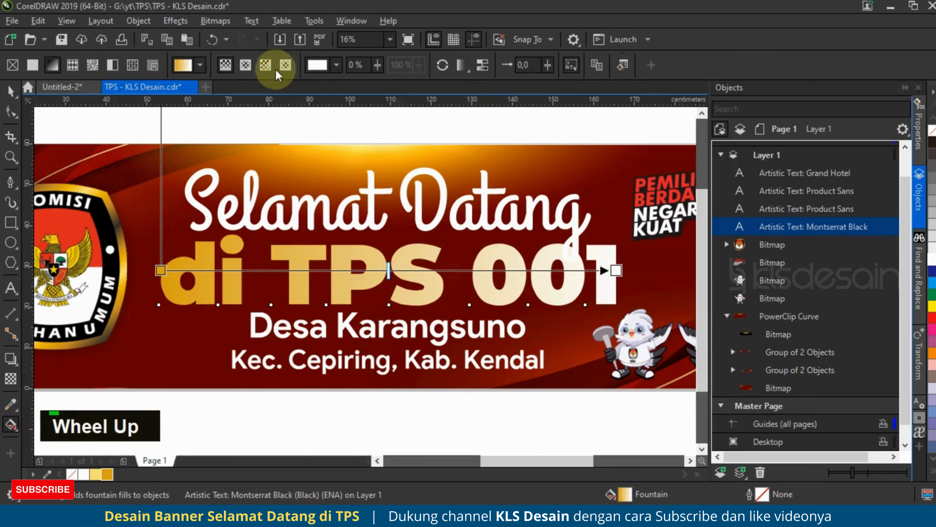
left_click(247, 66)
left_click_drag(387, 236, 389, 165)
left_click(483, 270, "shift")
double_click(483, 270)
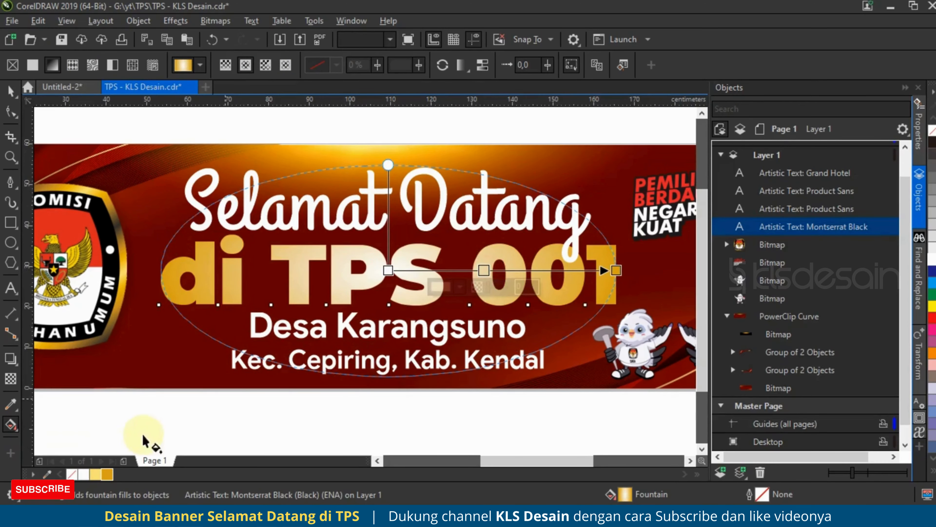
- Colour the gradient's middle node with the darker gold and its centre and edge nodes with the light gold
left_click(108, 474)
left_click(388, 270)
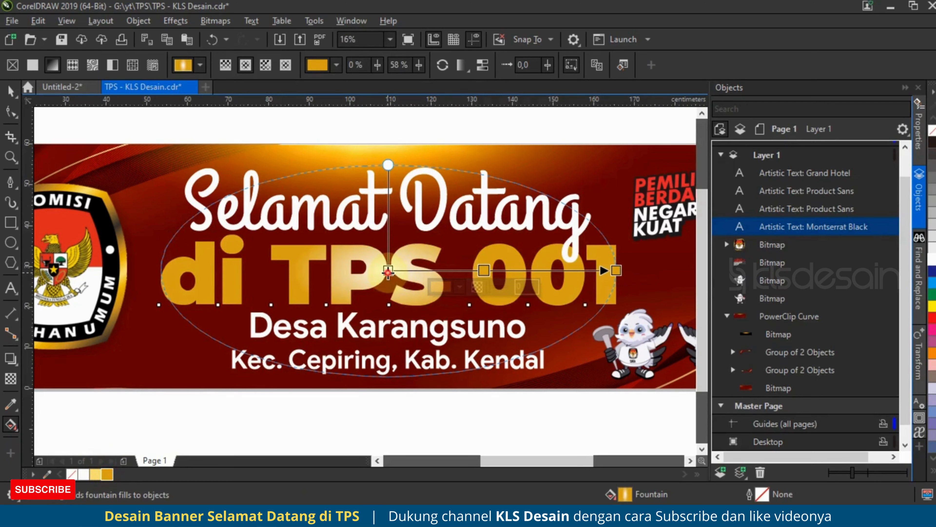
left_click(95, 475)
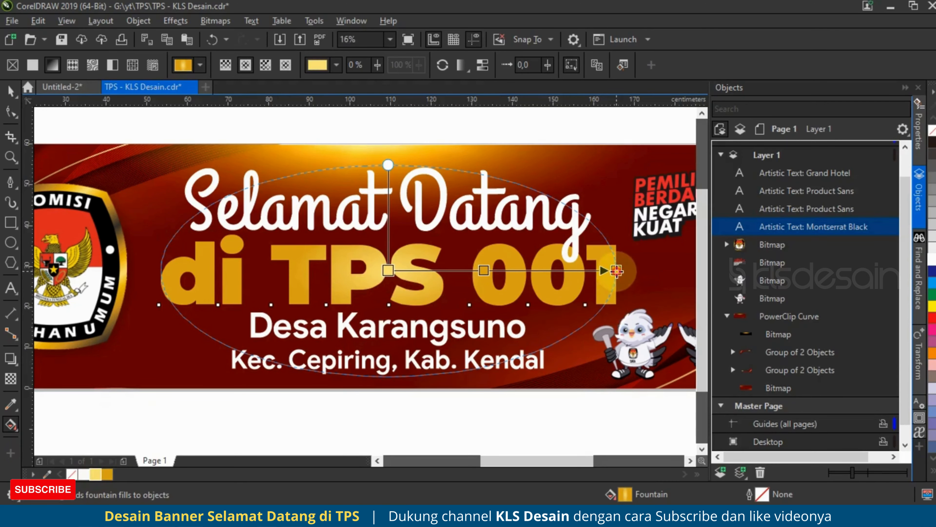
left_click(95, 475)
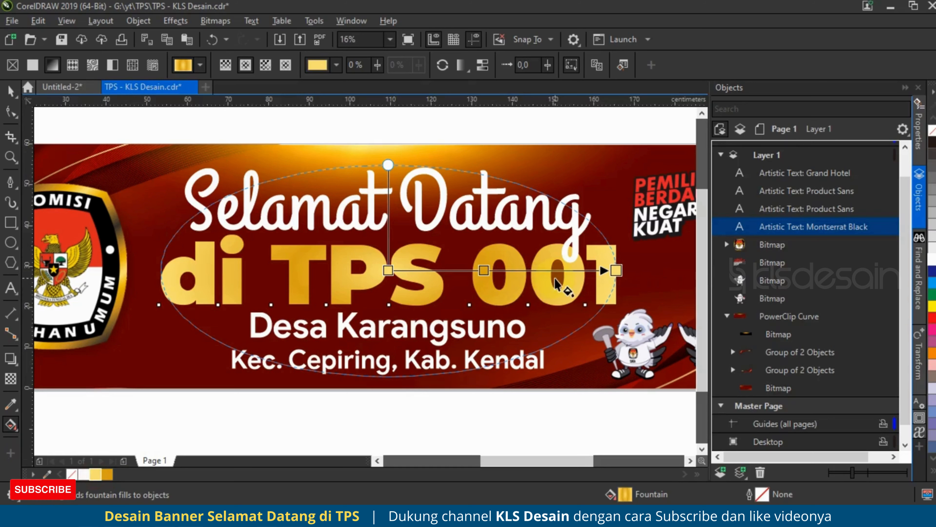
left_click(10, 90)
scroll(201, 240, "down", 2)
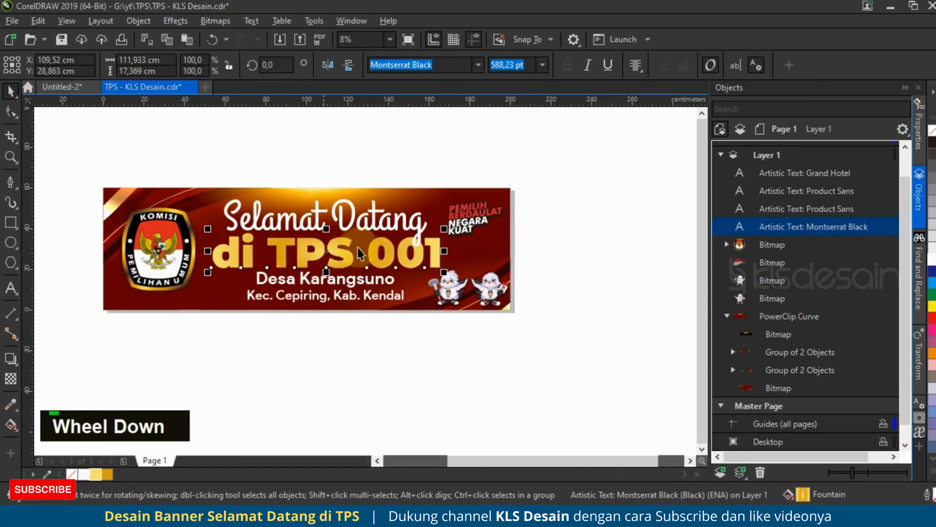
- Reposition the darker gold node of the "di TPS 001" gradient to 50%
scroll(333, 251, "up", 2)
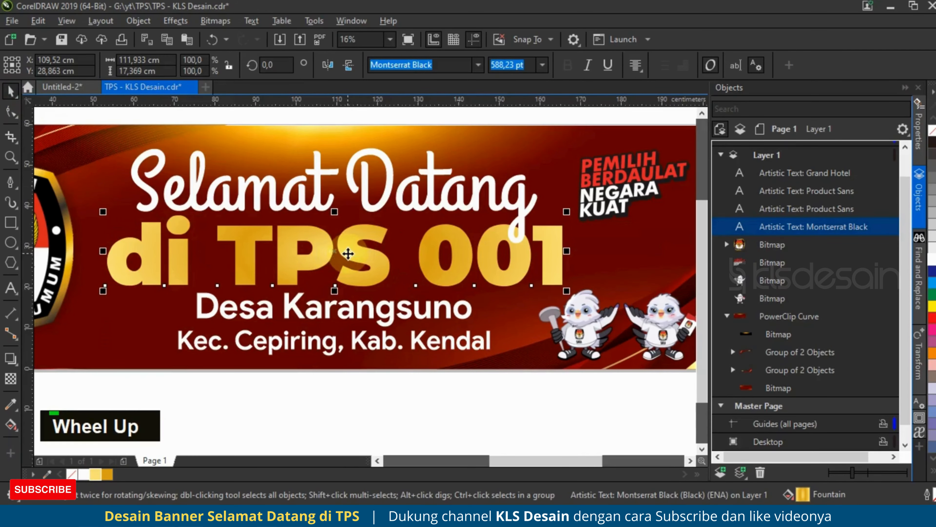
left_click(11, 424)
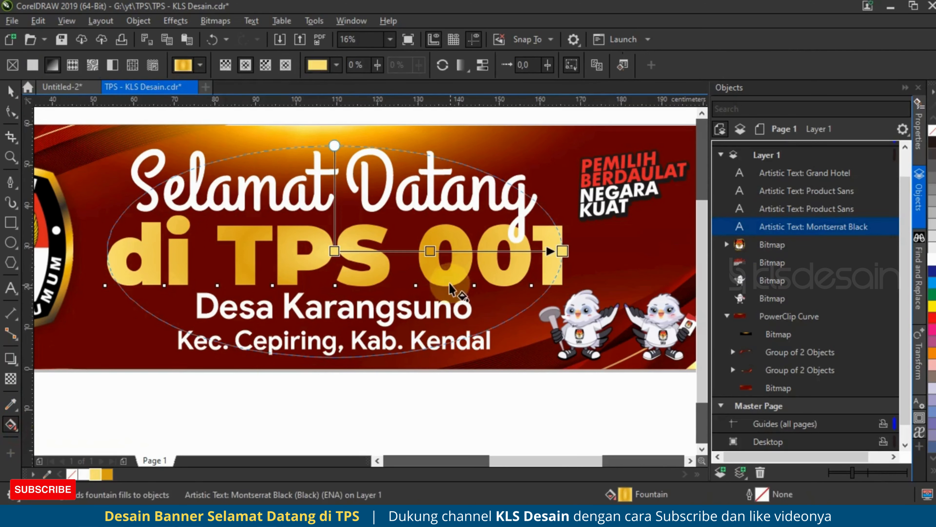
double_click(431, 252)
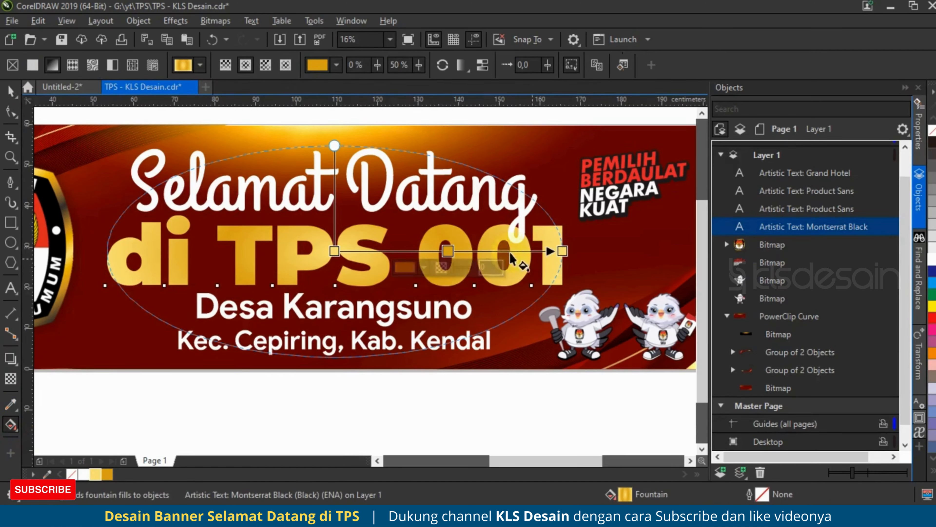
left_click(8, 92)
scroll(372, 266, "down", 1)
scroll(177, 380, "up", 1)
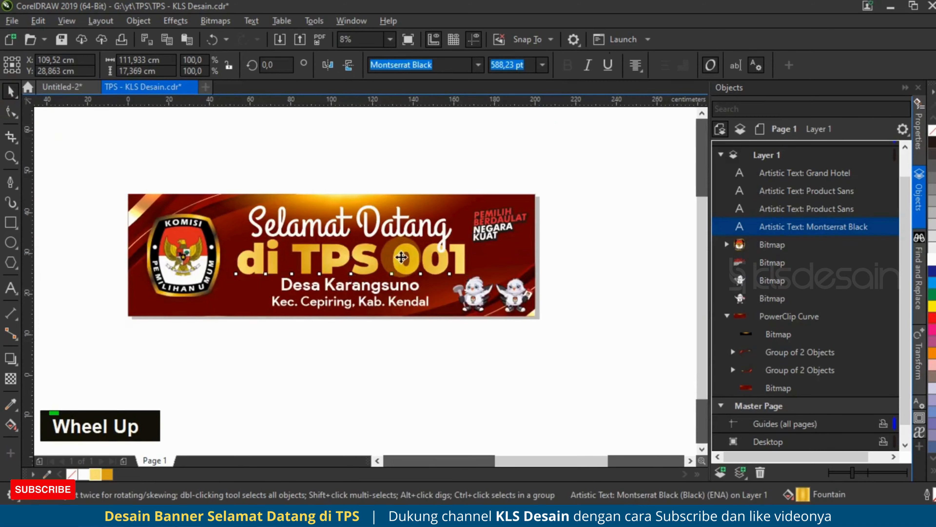
- Give "di TPS 001" a white 1 cm outline with rounded corners, placed behind the fill
right_click(84, 474)
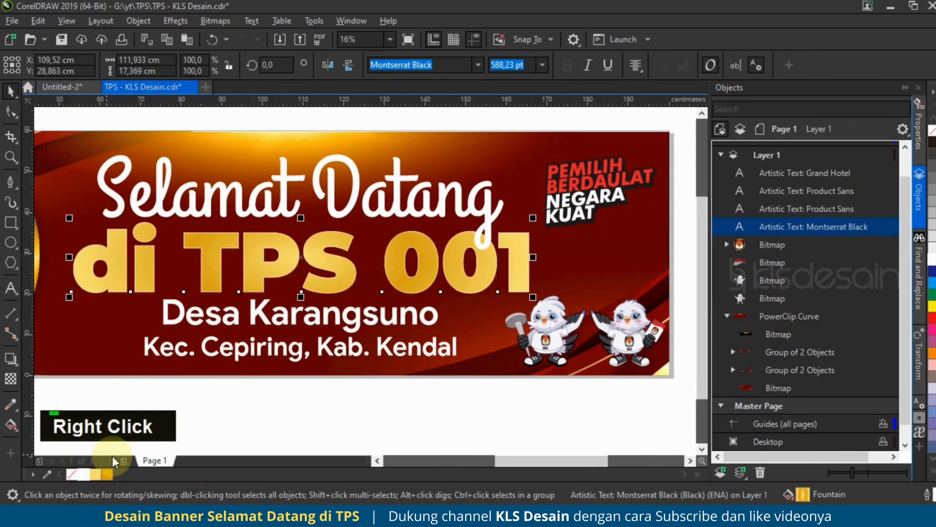
key("F12")
left_click(384, 206)
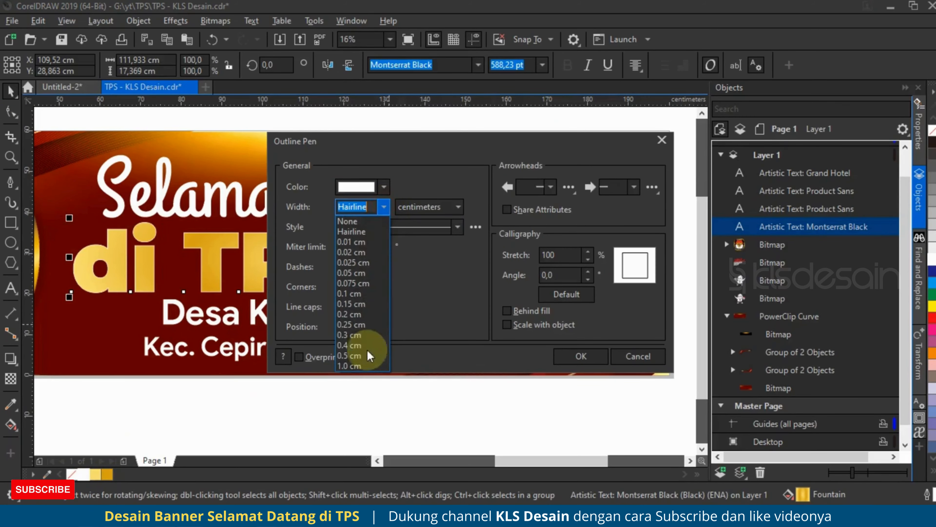
left_click(313, 352)
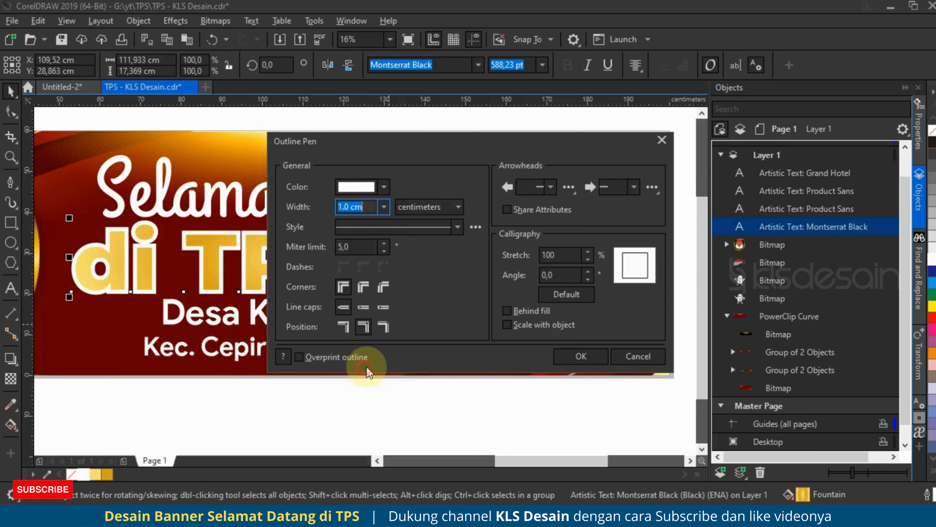
left_click(364, 287)
left_click(507, 311)
key("Tab")
type("2")
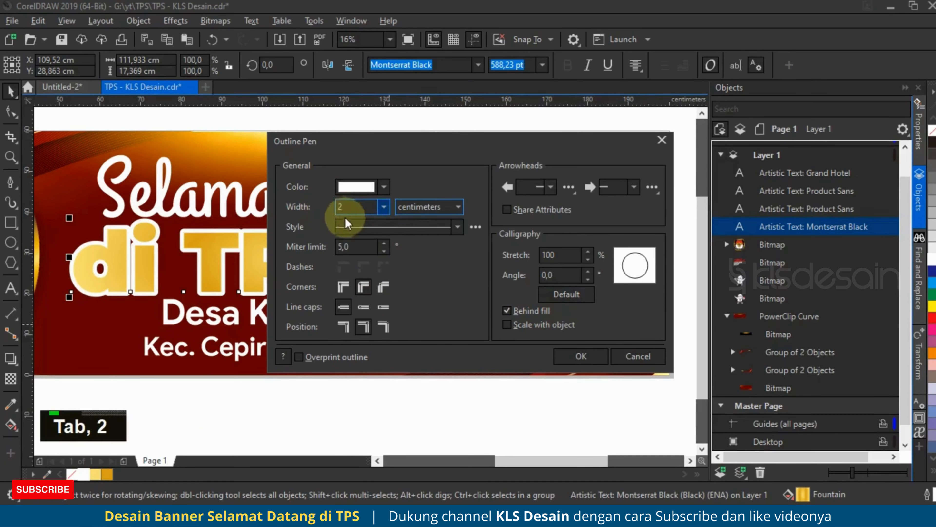
double_click(353, 208)
type("1")
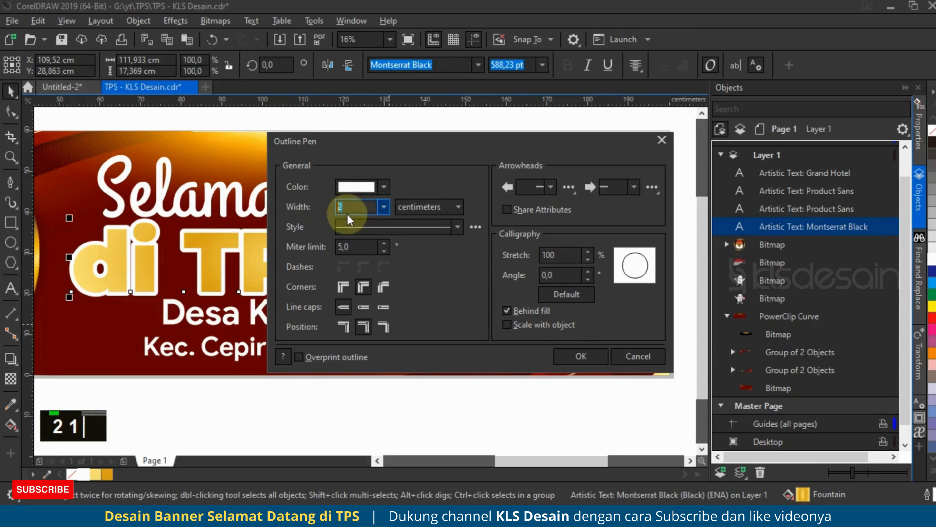
key("Tab")
left_click(570, 357)
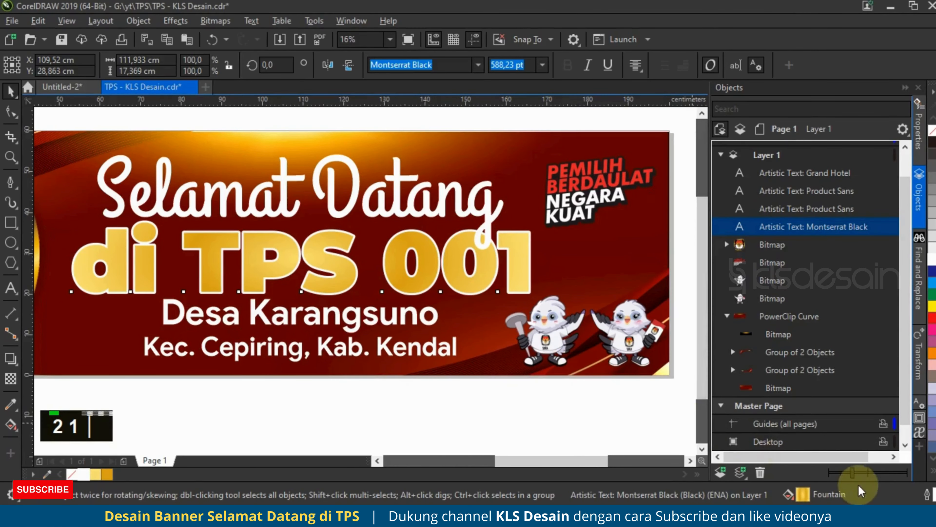
- Change the outline colour of "di TPS 001" to a very dark brown, C 67, M 97, Y 100, K 65
double_click(927, 494)
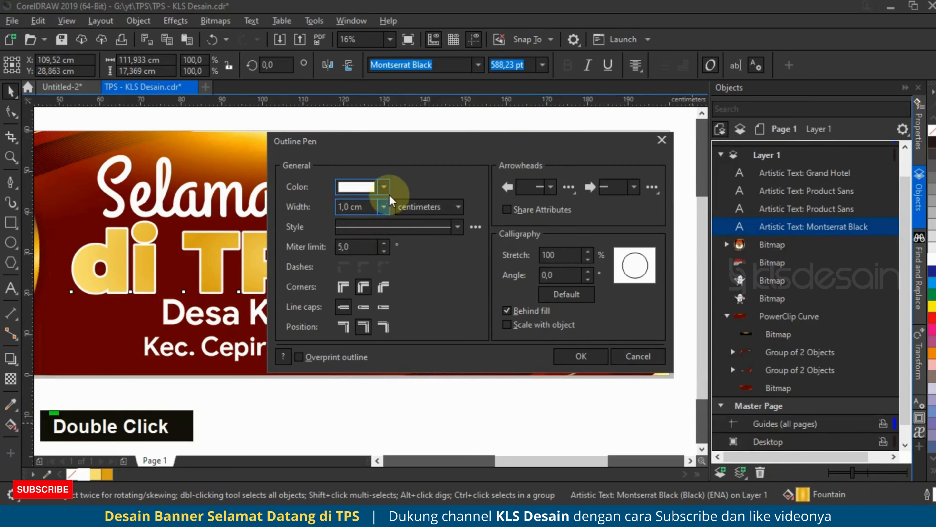
left_click(384, 187)
left_click(350, 217)
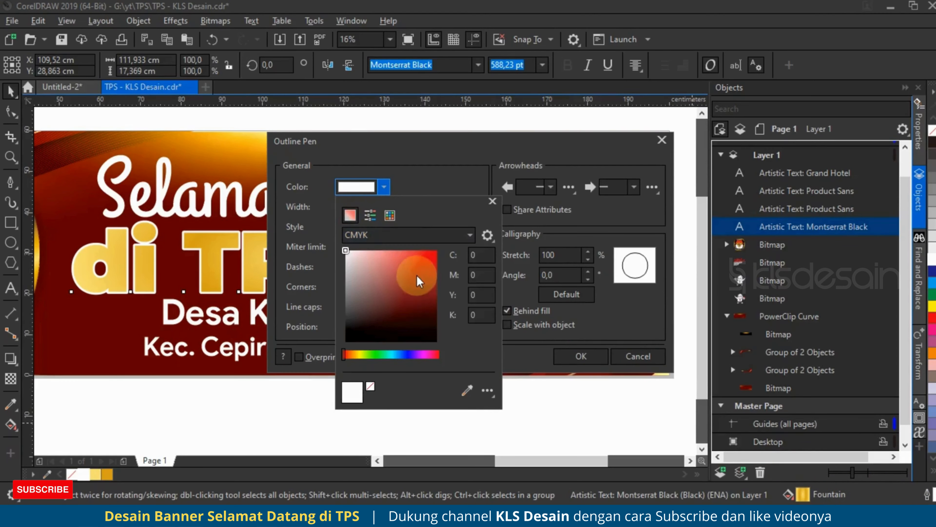
left_click(417, 279)
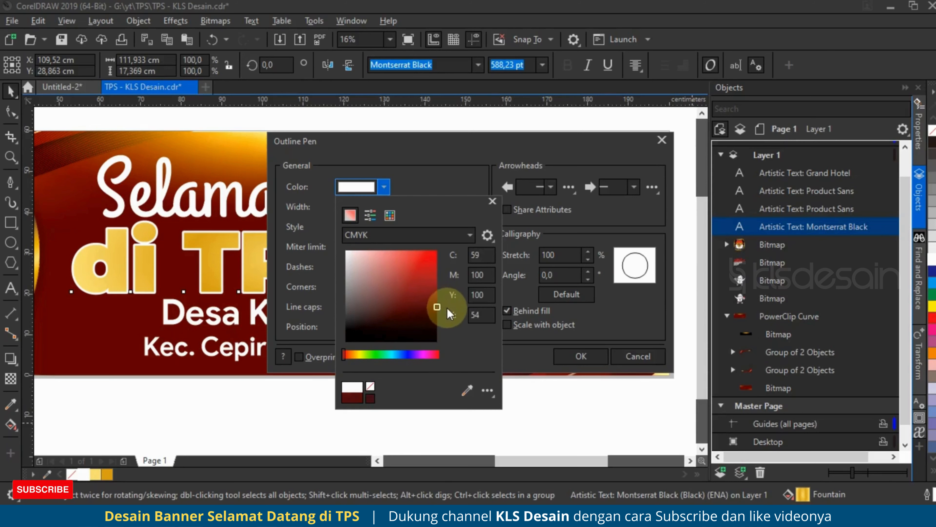
left_click_drag(448, 309, 448, 315)
left_click(524, 310)
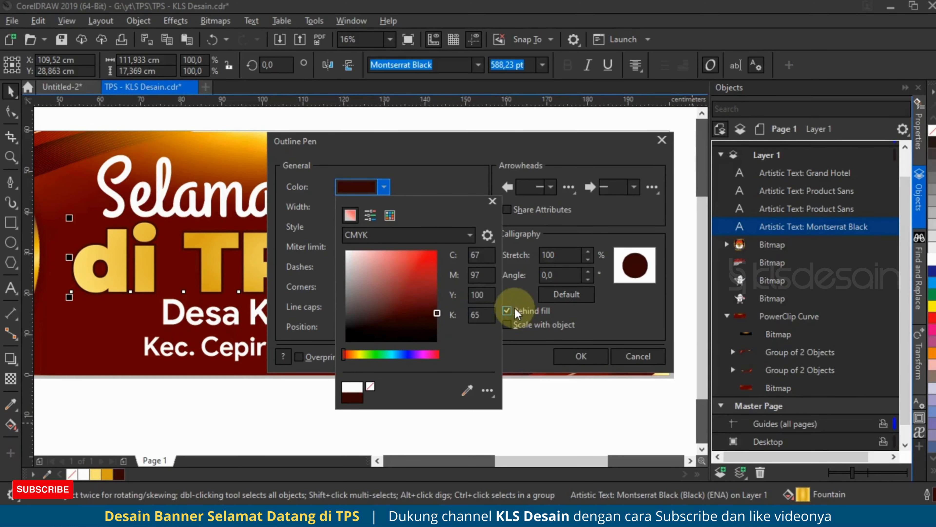
left_click(528, 373)
left_click(584, 355)
scroll(420, 272, "down", 2)
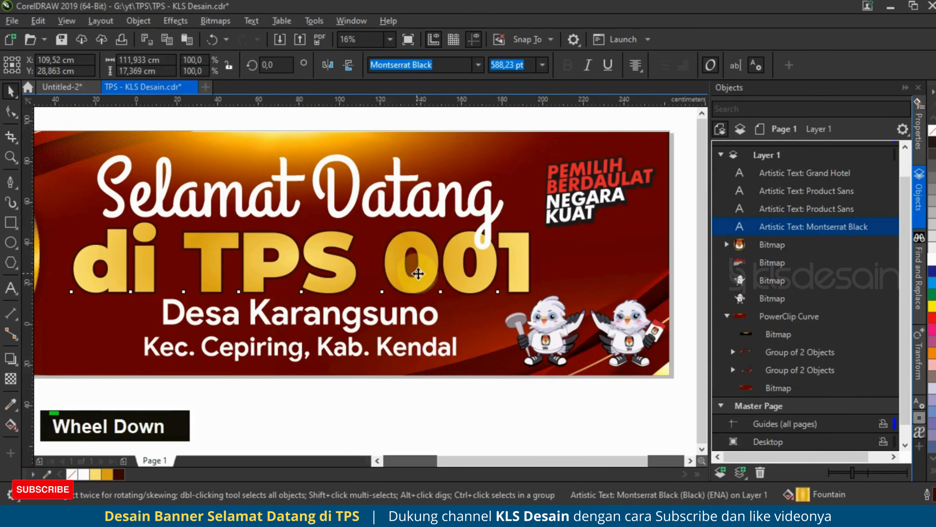
scroll(396, 256, "up", 1)
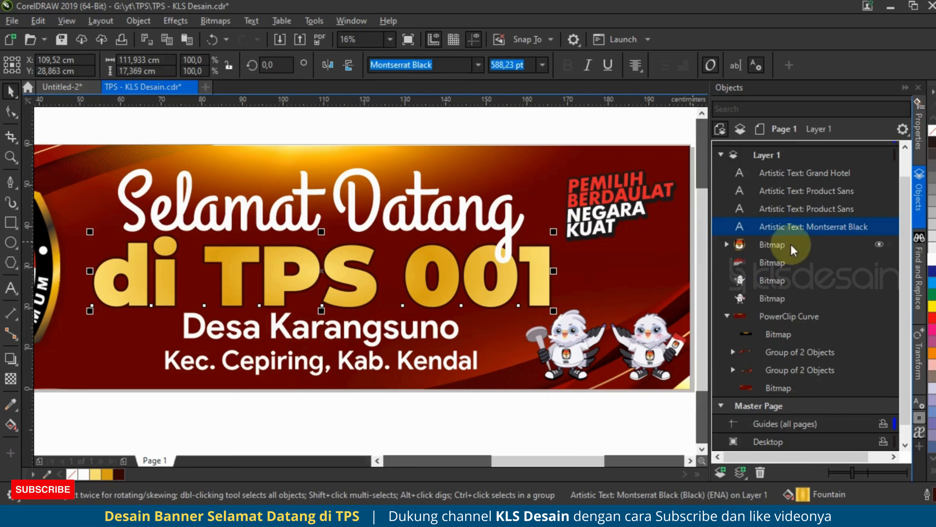
- Duplicate the "di TPS 001" text in place and lower the copy three levels so it sits directly above the original
key("ctrl+c")
key("ctrl+v")
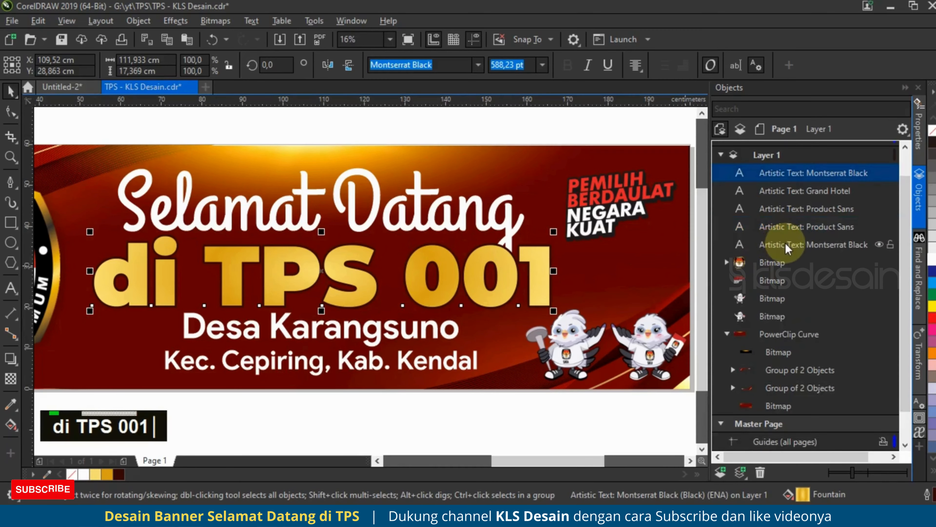
key("ctrl+Page_Down")
key("ctrl+Page_Down")
key("ctrl+Page_Down")
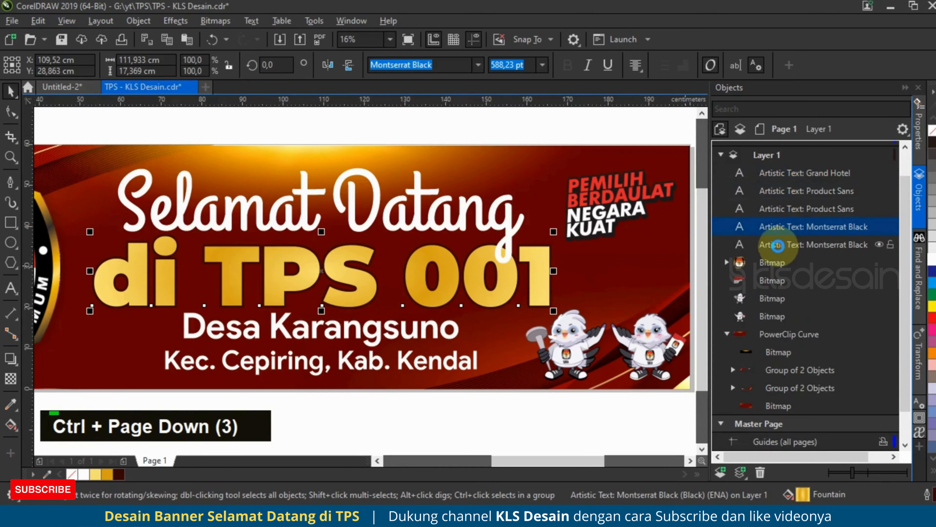
- Give the lower "di TPS 001" text a white outline 3 cm wide
left_click(788, 244)
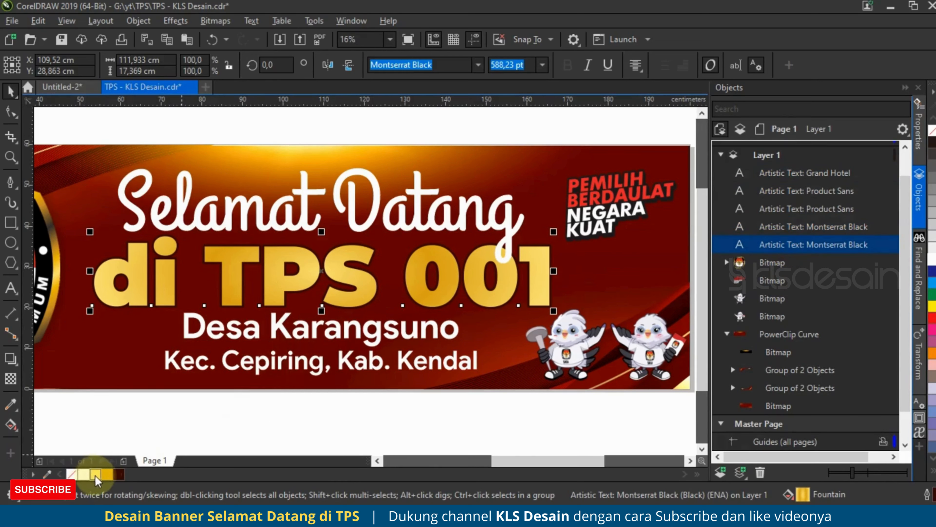
key("F12")
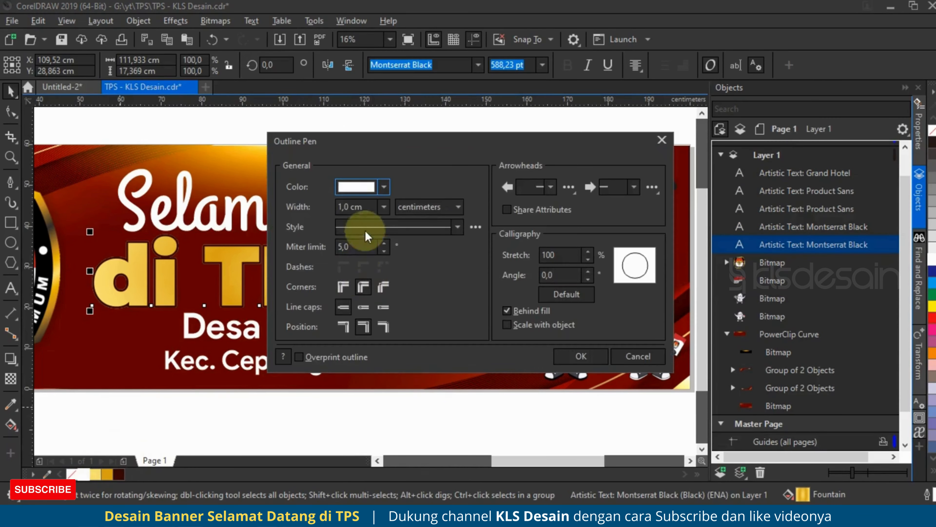
key("Tab")
type("2")
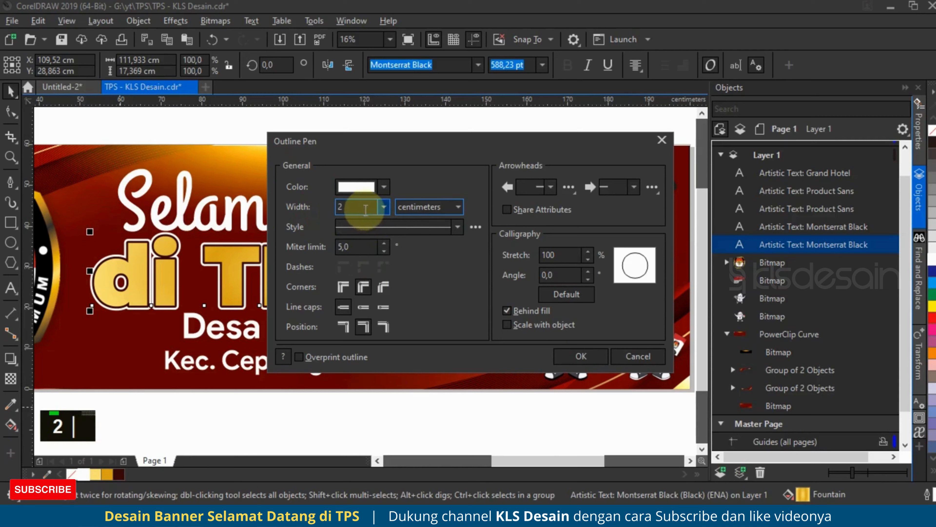
double_click(340, 207)
type("3")
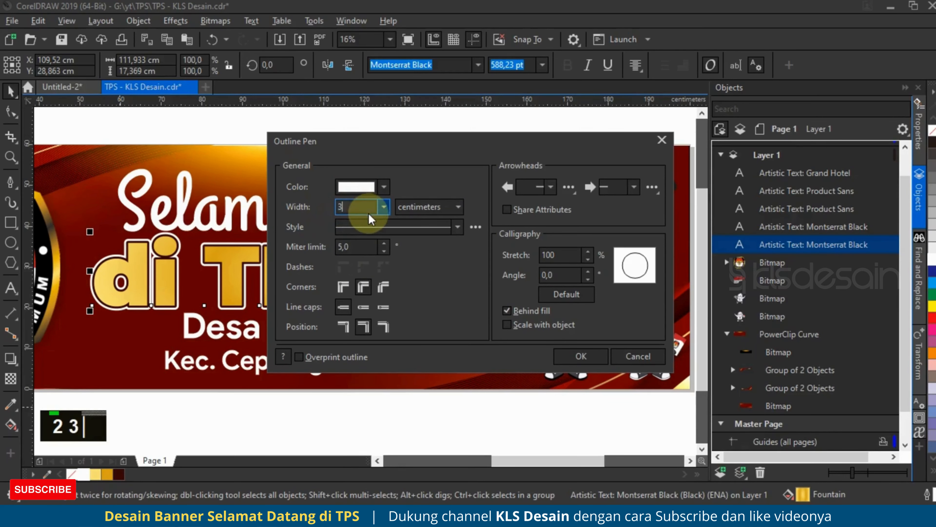
left_click(582, 356)
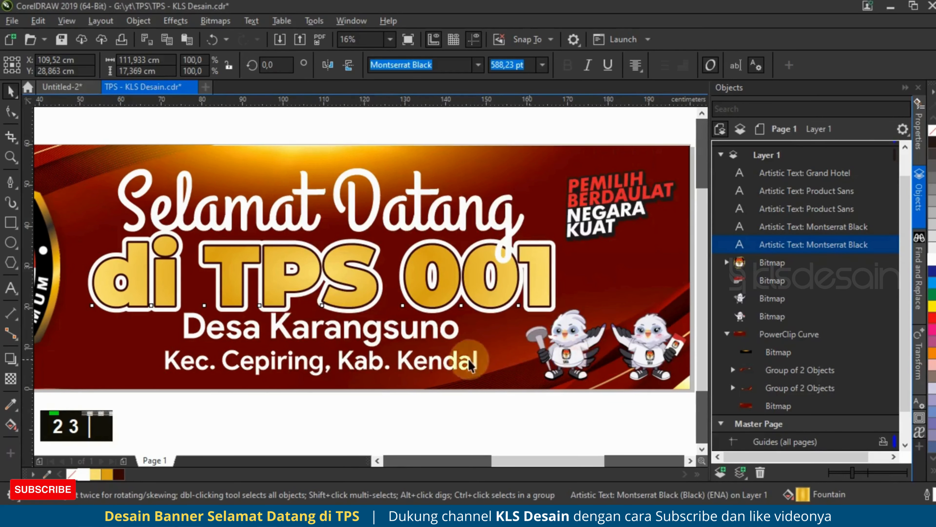
- Sample a bright red from the banner background beside the mascots and apply it as the outline colour of the lower "di TPS 001" text
left_click(47, 474)
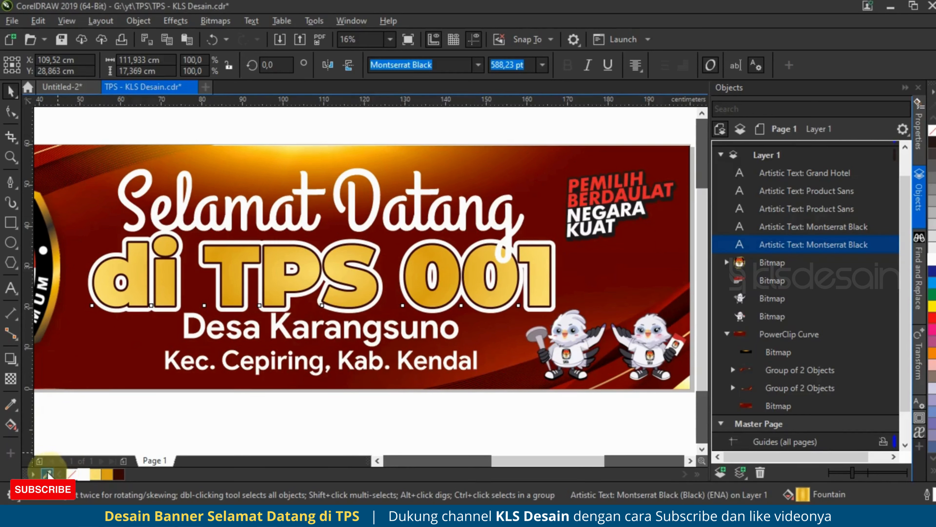
left_click(531, 356)
right_click(131, 474)
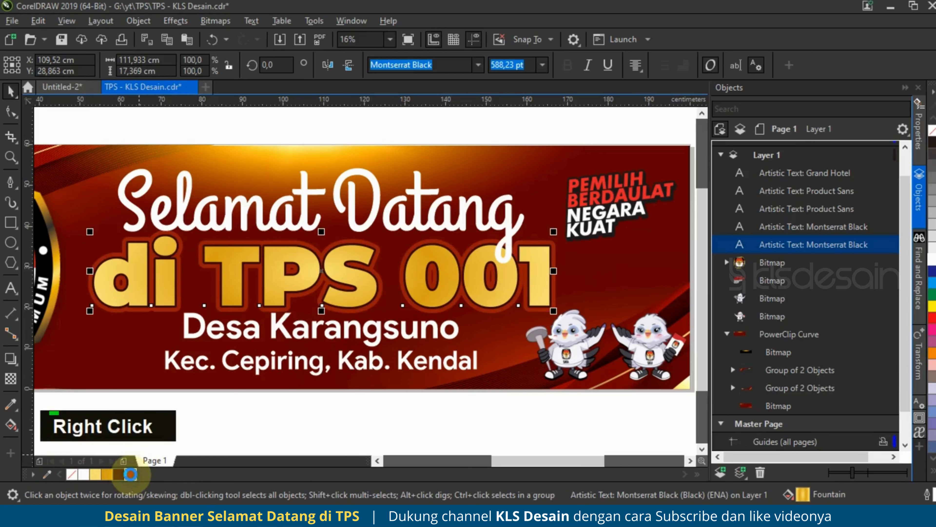
scroll(373, 290, "down", 1)
left_click(432, 165)
scroll(431, 192, "down", 1)
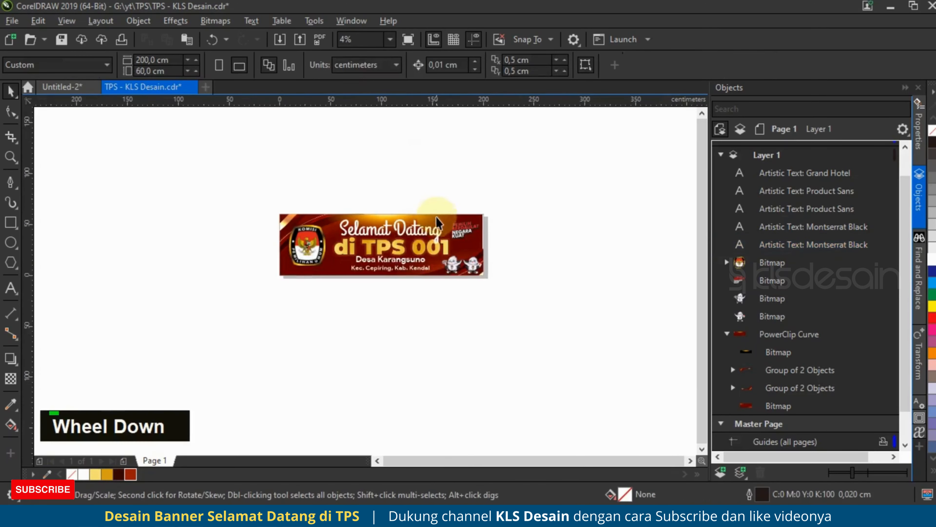
- Save the document and give the upper "di TPS 001" text a one-step inside contour with an offset of about 0.775 cm
scroll(424, 260, "up", 3)
left_click(424, 256)
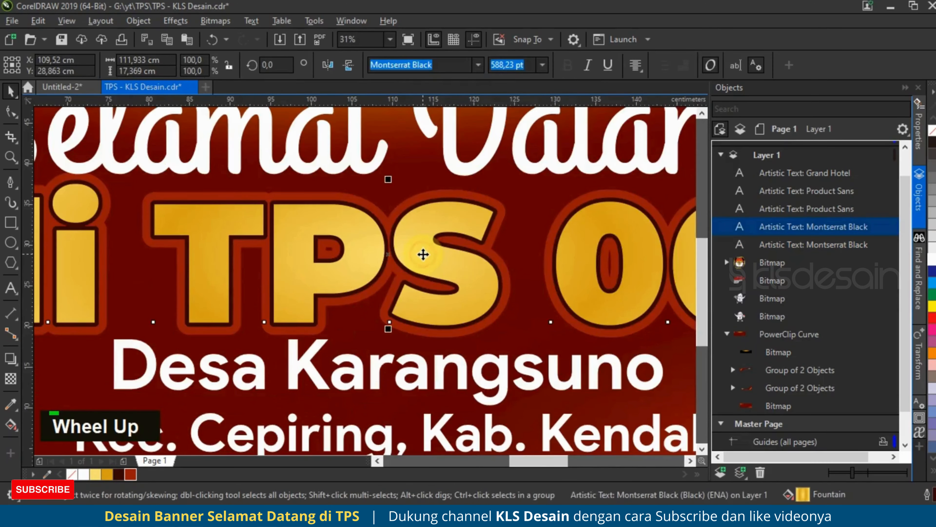
scroll(387, 257, "down", 1)
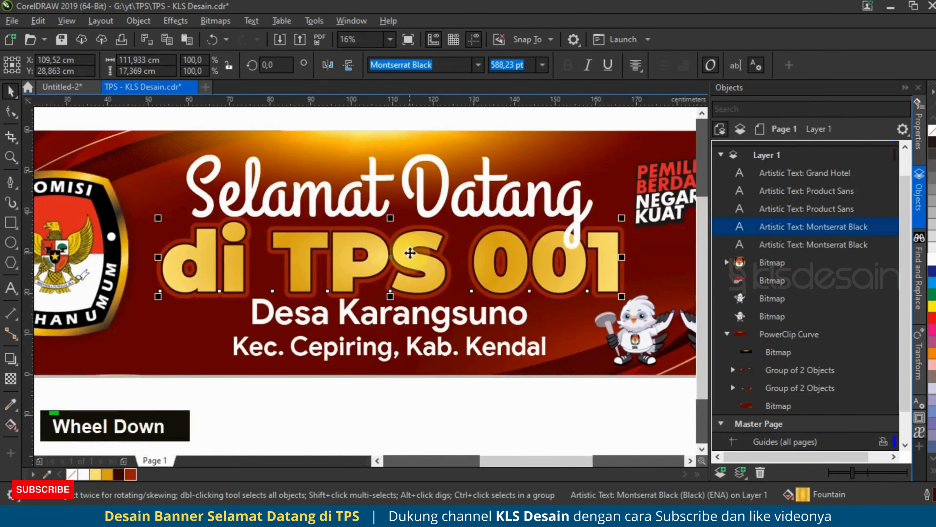
scroll(392, 250, "up", 1)
left_click(10, 360)
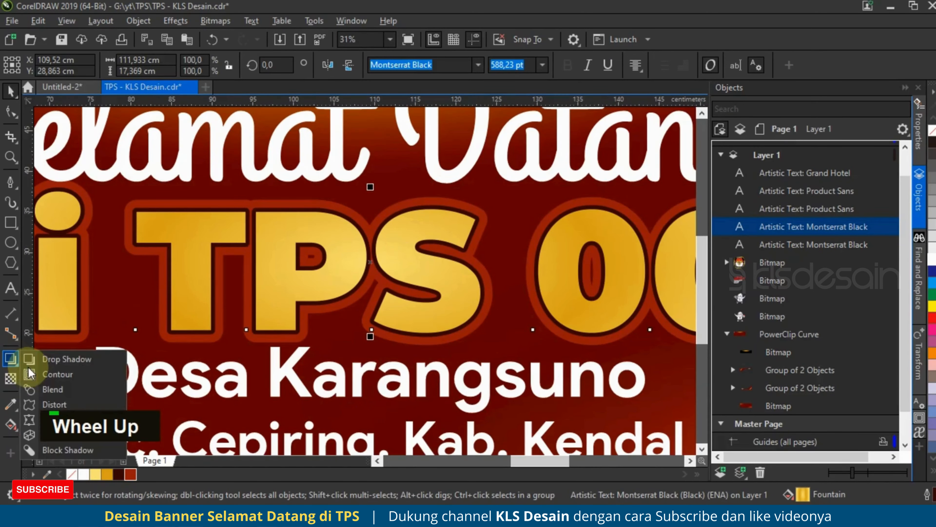
left_click(44, 375)
scroll(438, 332, "up", 1)
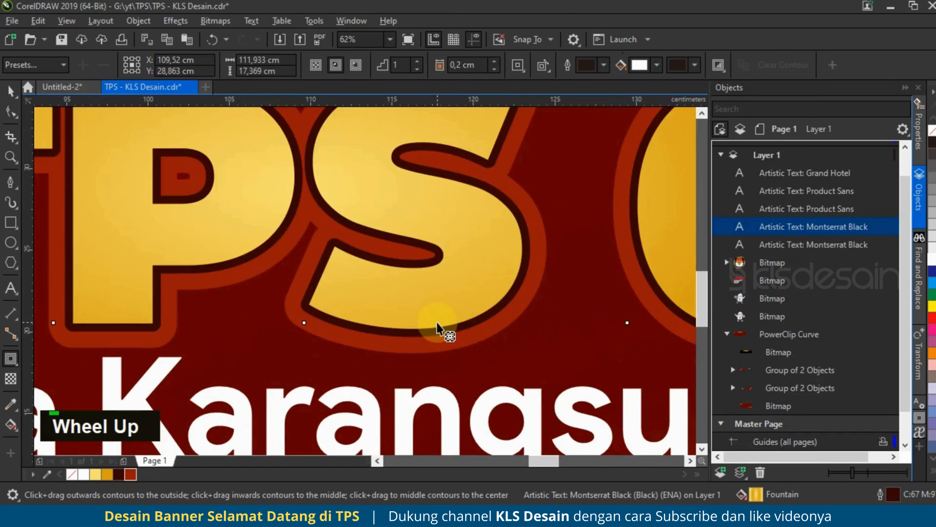
key("ctrl+s")
left_click_drag(446, 331, 444, 321)
left_click(804, 243)
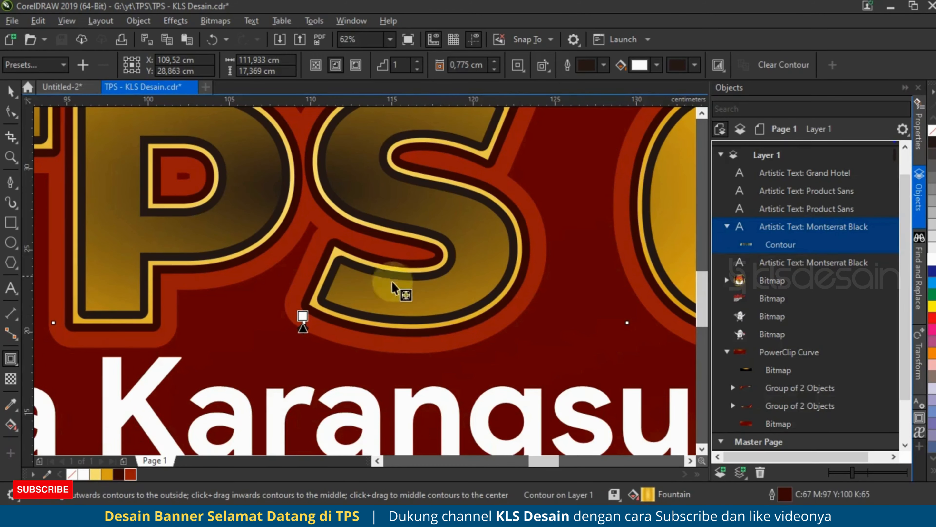
scroll(372, 307, "down", 2)
scroll(406, 258, "up", 1)
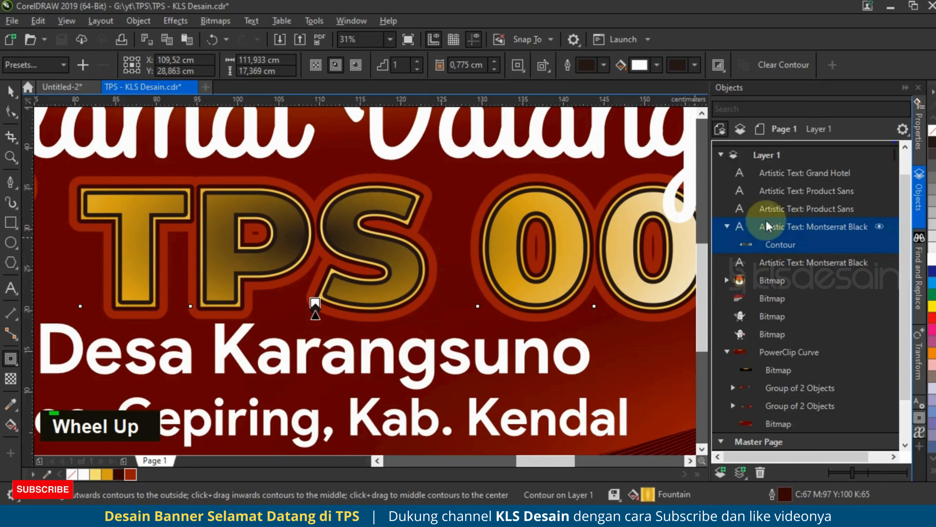
- Set the contour's outline colour to white and its end fill colour to black, C 93, M 88, Y 89, K 80
left_click(605, 67)
left_click(605, 66)
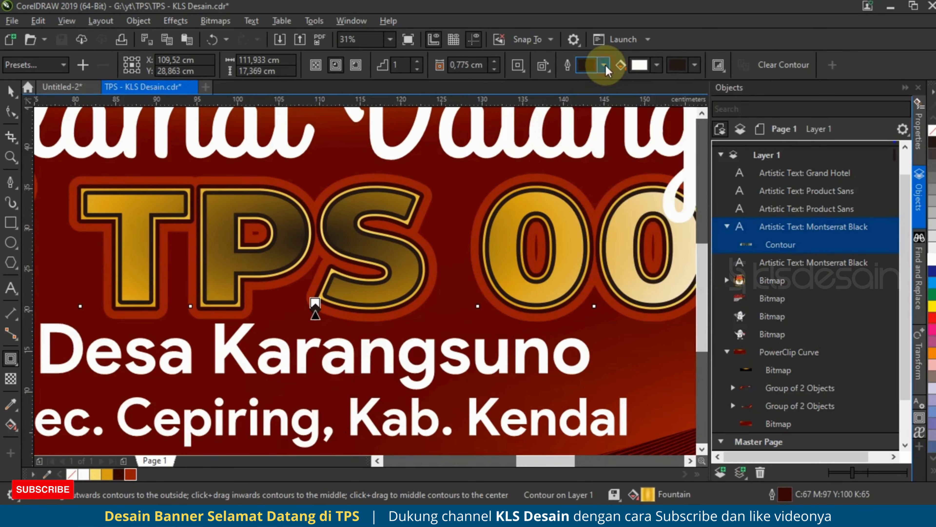
left_click(605, 66)
left_click(587, 129)
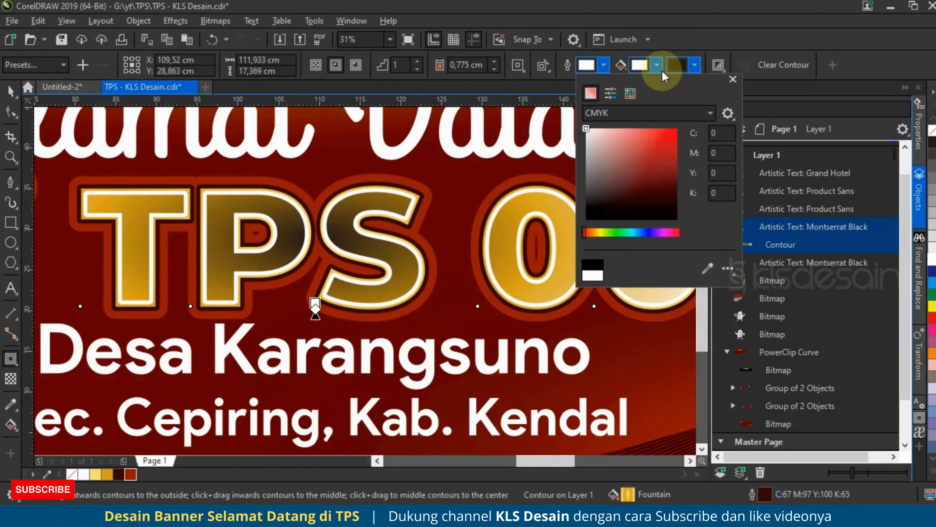
left_click(695, 66)
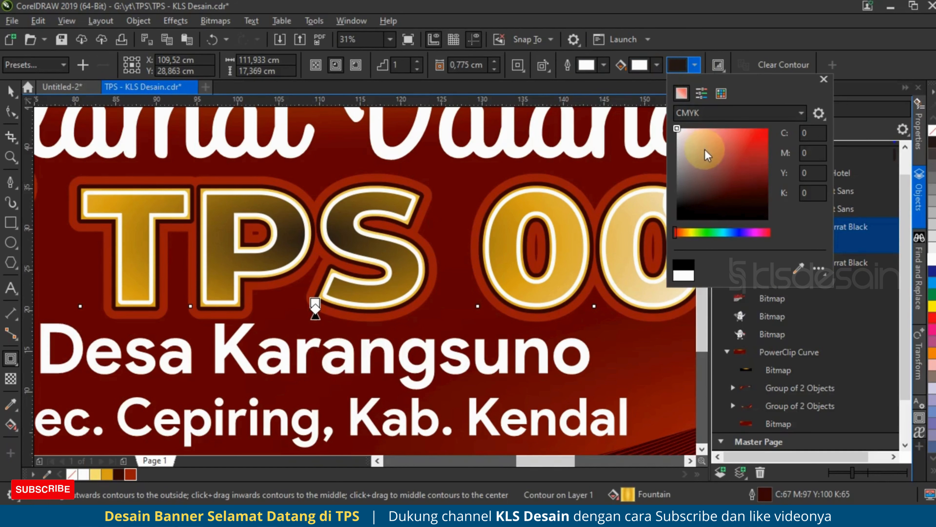
mouse_move(709, 153)
left_mouse_down()
mouse_move(673, 217)
mouse_move(644, 236)
left_mouse_up()
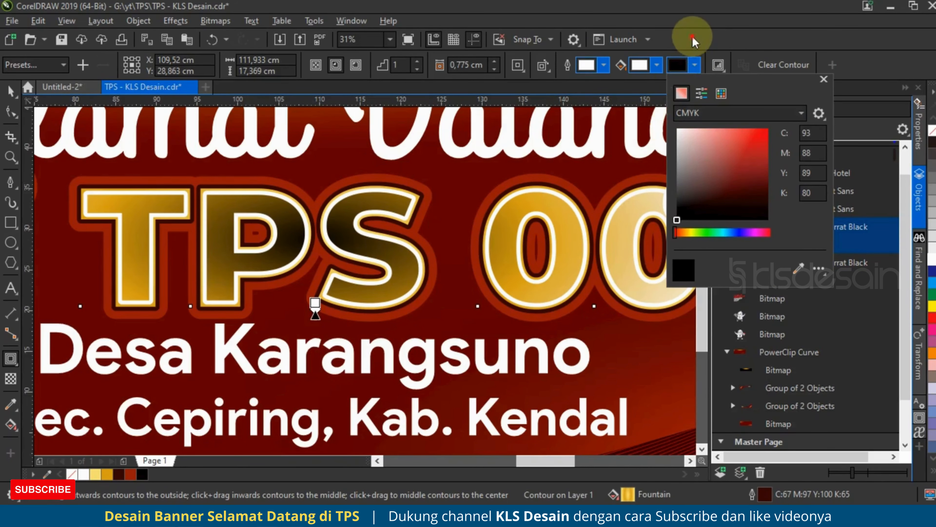
left_click(686, 42)
- Break the inside contour apart from the upper "di TPS 001" text
scroll(435, 238, "down", 2)
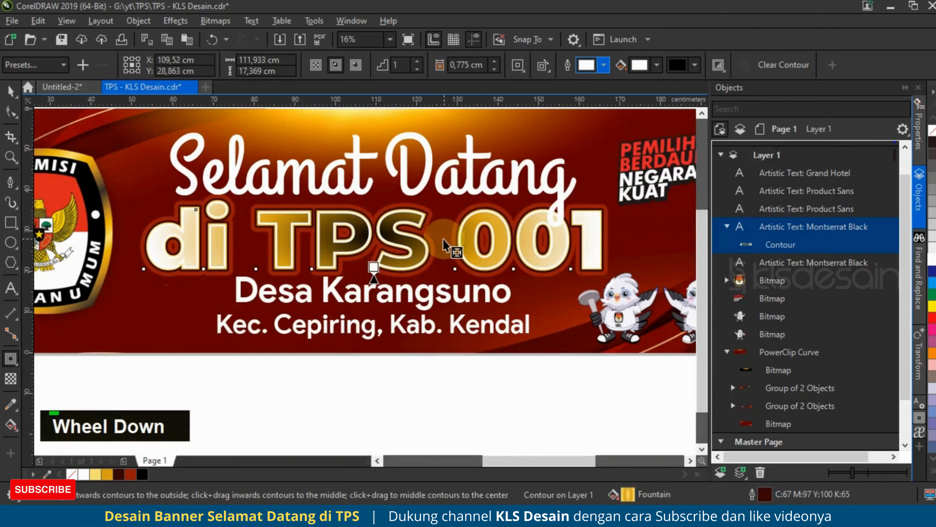
scroll(432, 258, "up", 2)
left_click(779, 243)
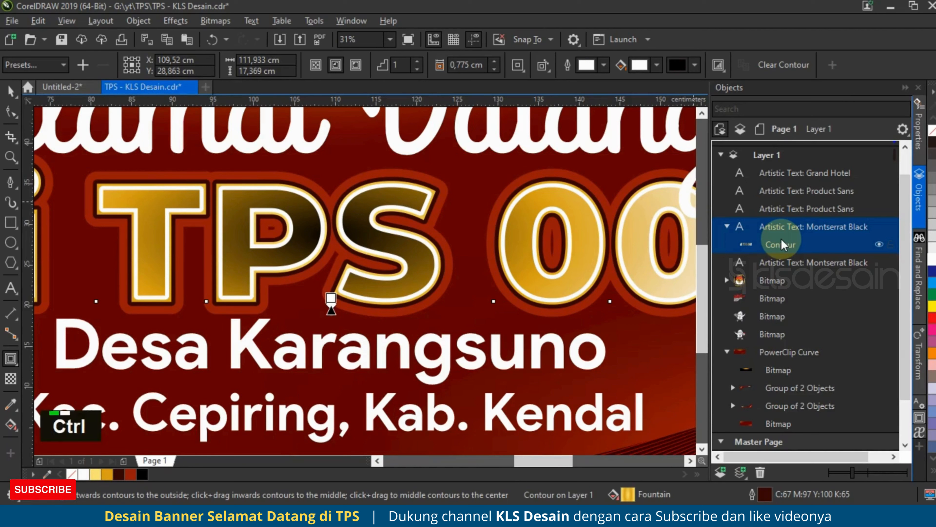
key("ctrl+k")
- Fill the separated inner curve with pale yellow, #FBE373, and remove its outline
left_click(775, 225)
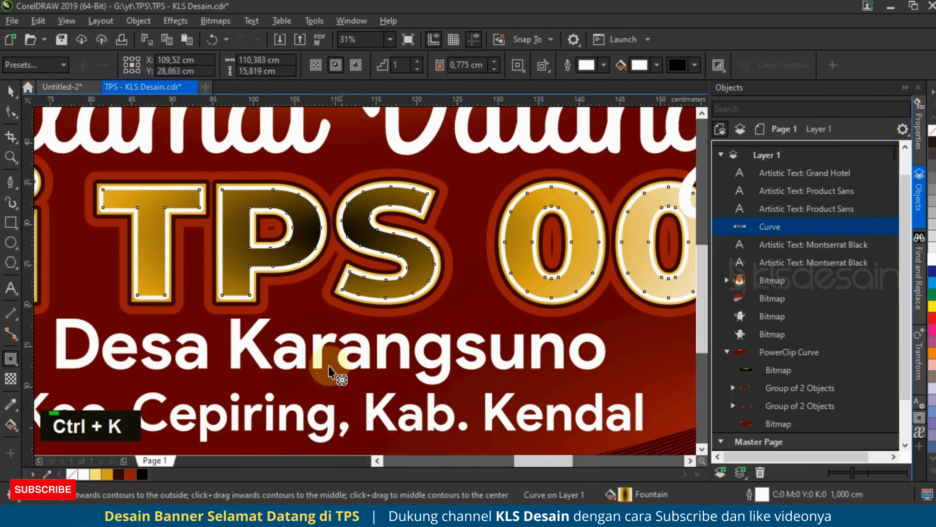
left_click(95, 474)
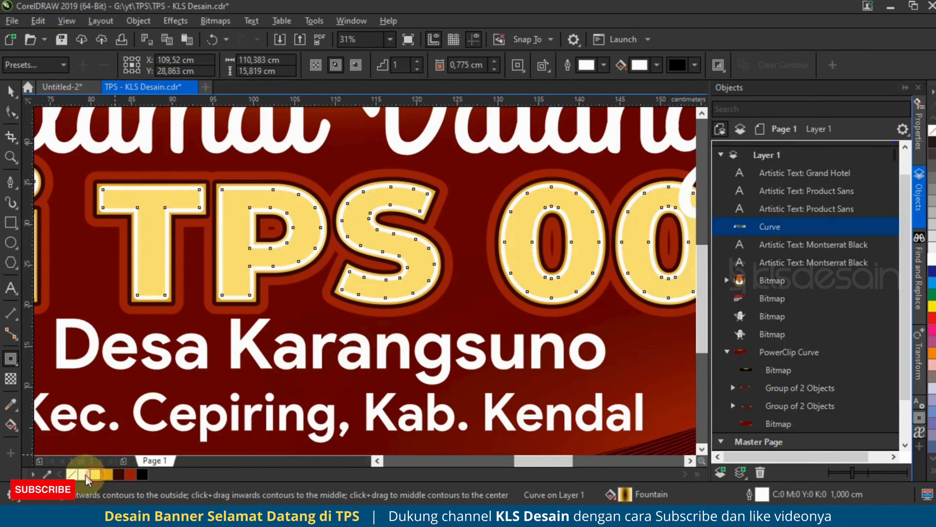
right_click(72, 474)
right_click(84, 474)
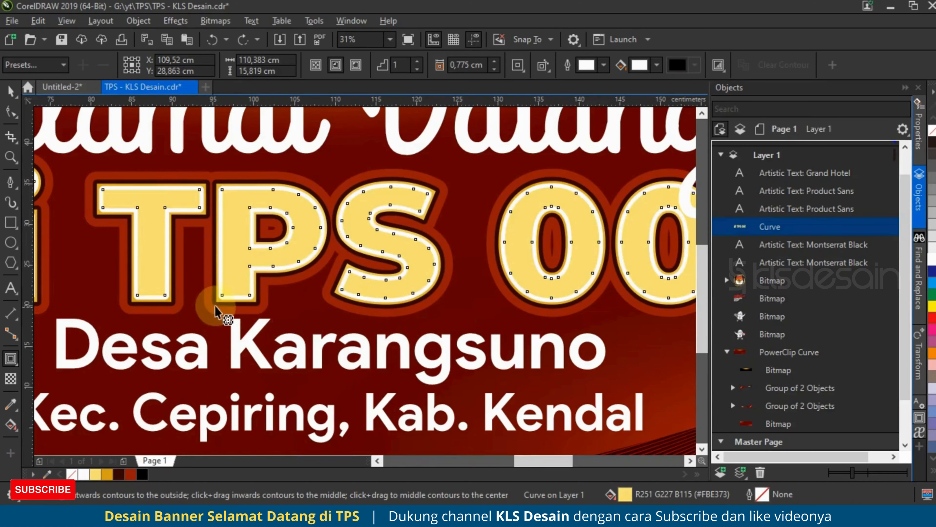
right_click(72, 474)
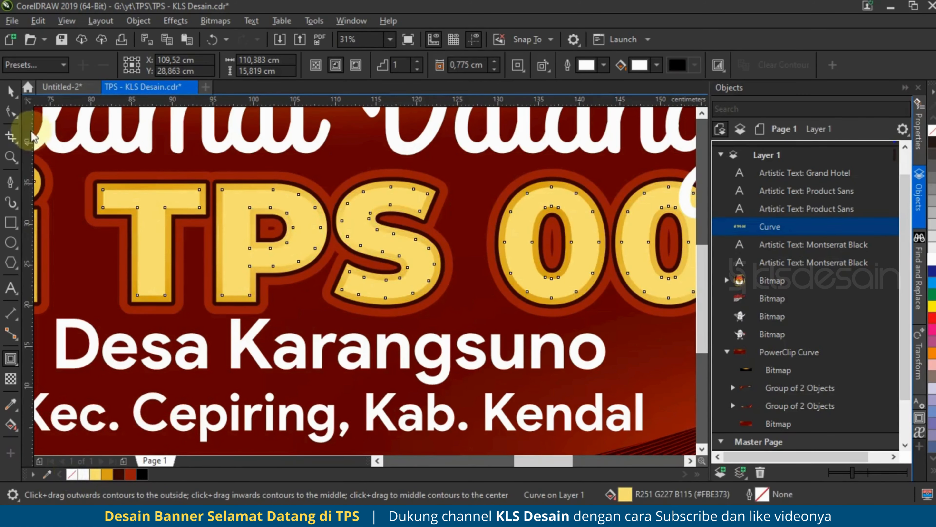
left_click(10, 90)
- Give the inner curve the same gold fountain fill as the upper "di TPS 001" text
scroll(265, 250, "up", 1)
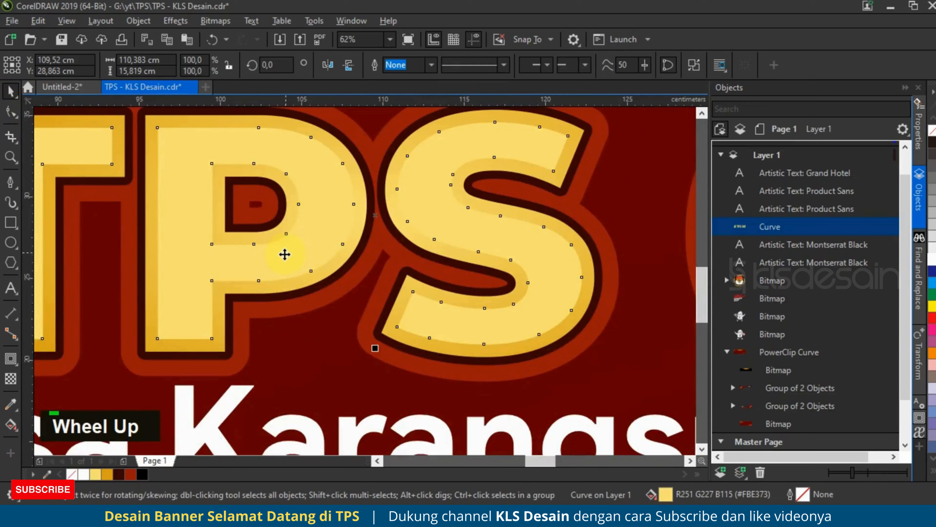
scroll(219, 280, "down", 2)
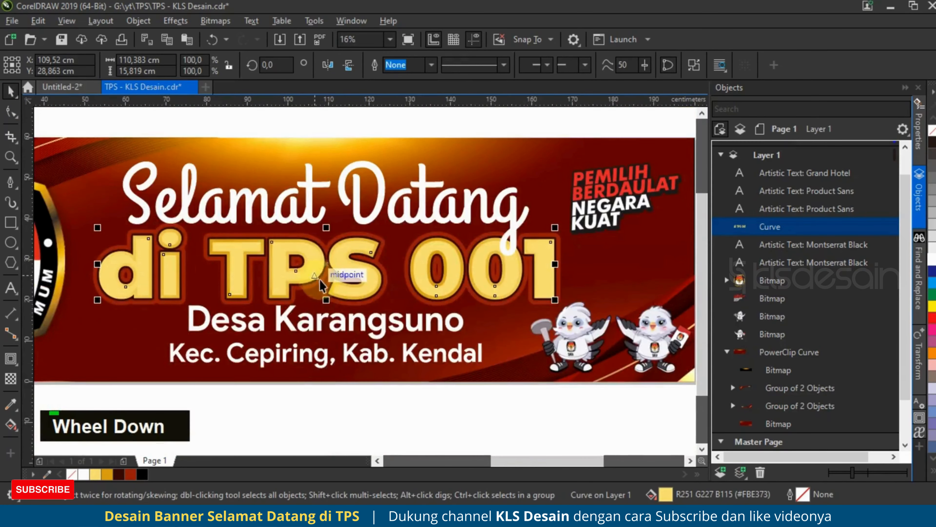
scroll(329, 269, "up", 1)
scroll(329, 270, "up", 1)
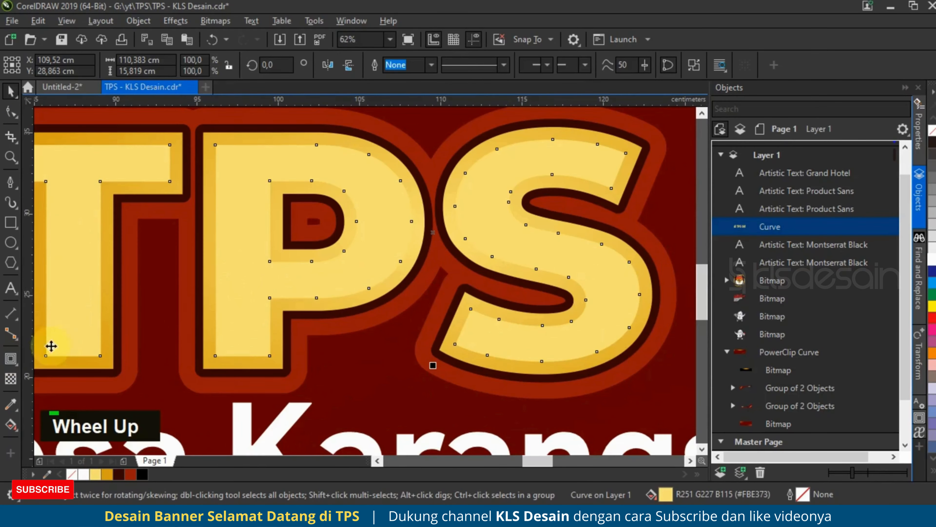
left_click(279, 352)
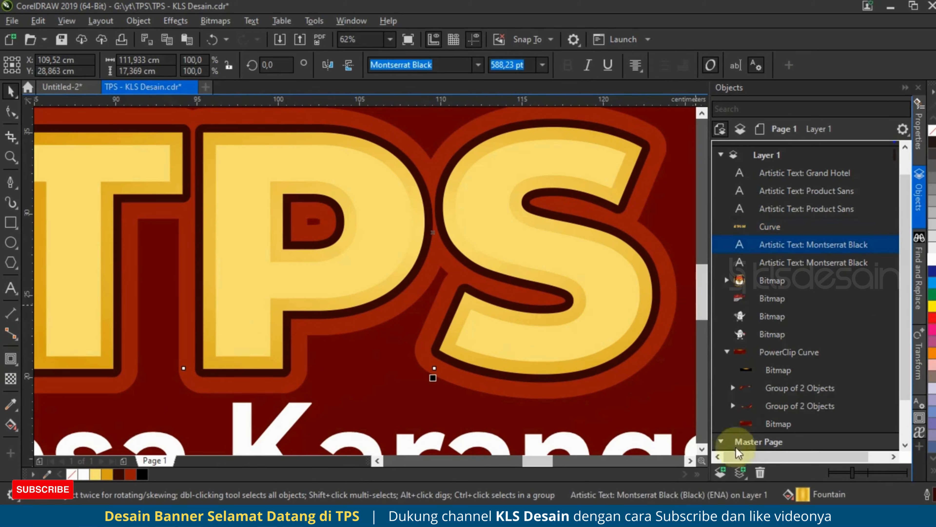
double_click(803, 492)
left_click_drag(567, 271, 569, 263)
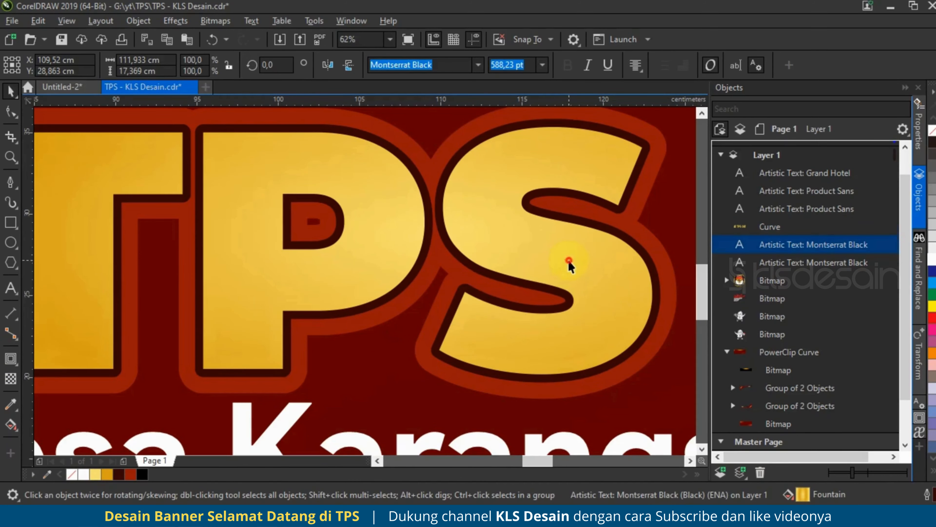
- Add a Flat Bottom Right drop shadow to the inner curve and shorten its offset to about 0.463 cm across and -0.443 cm down
left_click(569, 262)
left_click(16, 365)
left_click(56, 357)
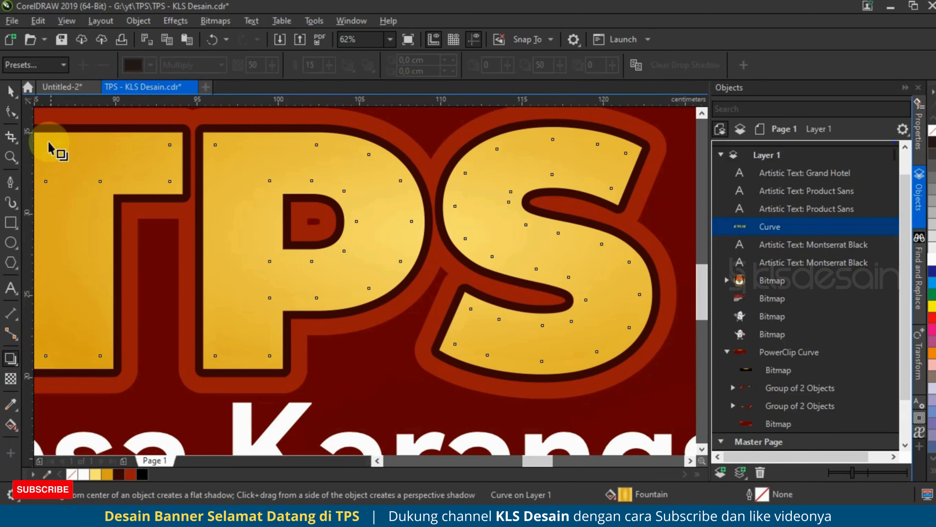
left_click(35, 64)
left_click(61, 93)
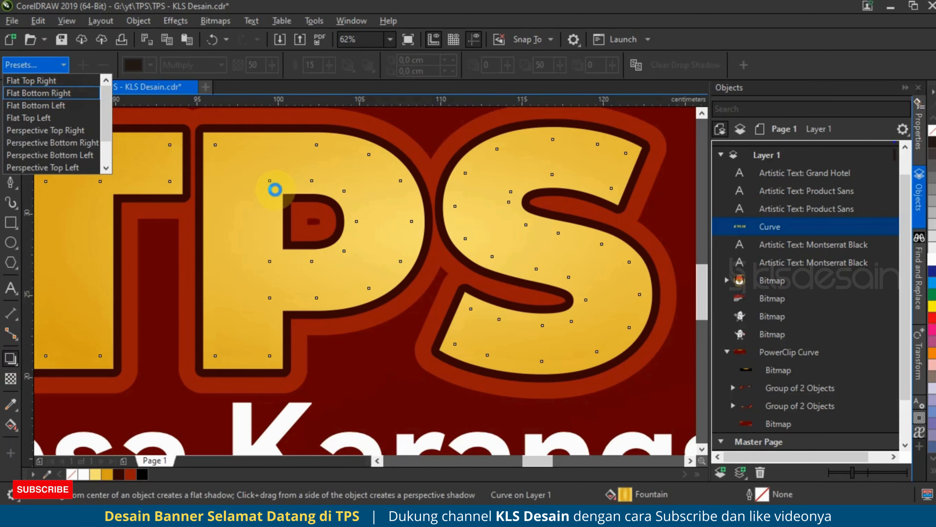
scroll(606, 398, "up", 2)
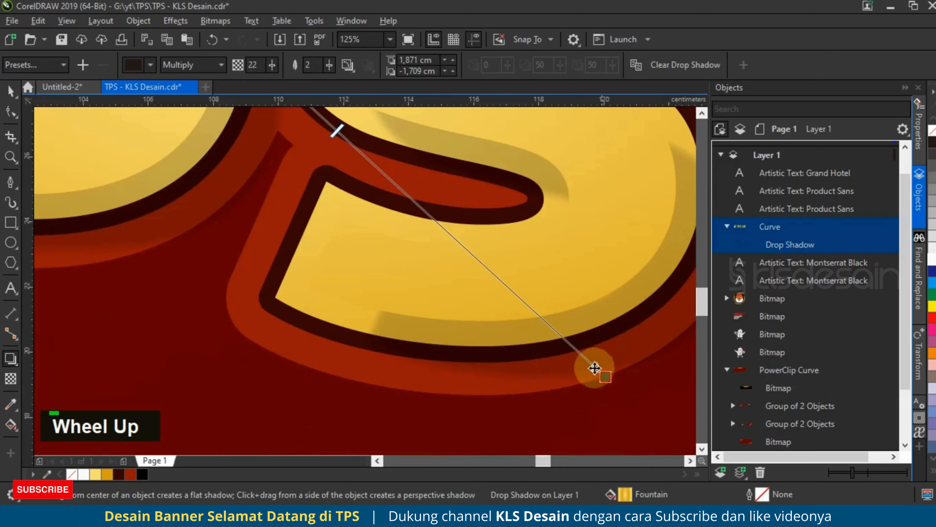
left_click_drag(595, 368, 546, 334)
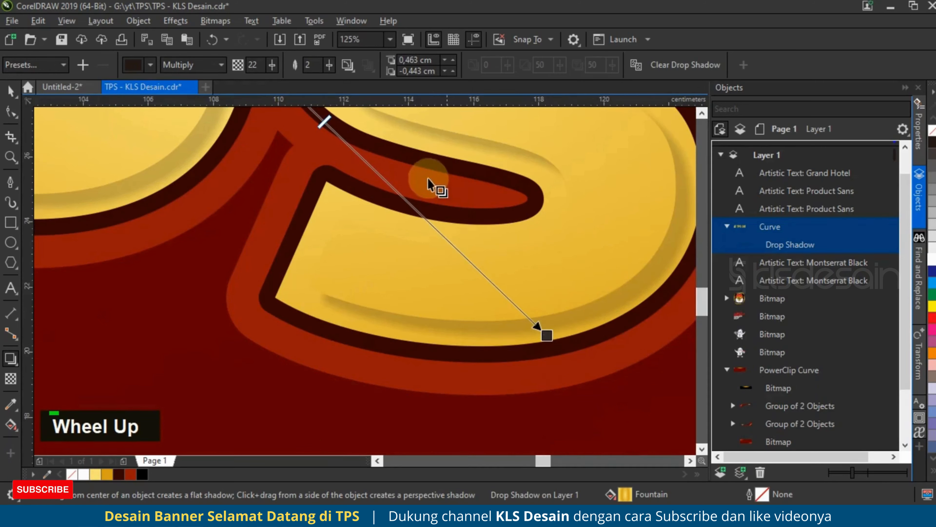
- Change the inner curve's drop shadow colour to black
left_click(150, 67)
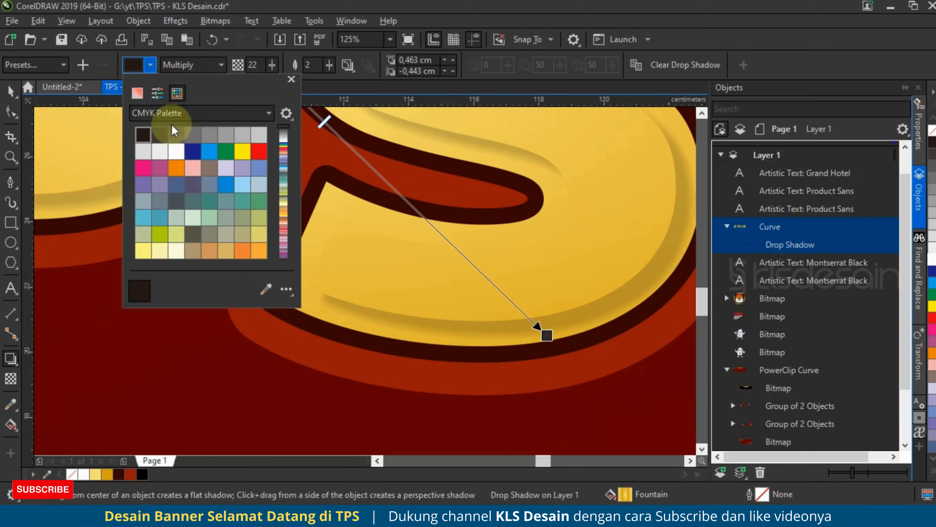
double_click(137, 93)
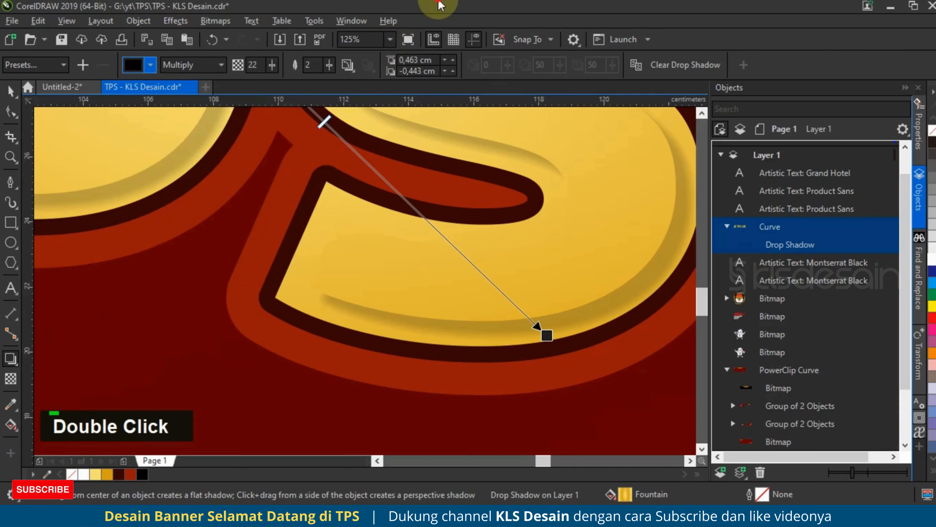
scroll(246, 259, "down", 1)
scroll(324, 288, "down", 3)
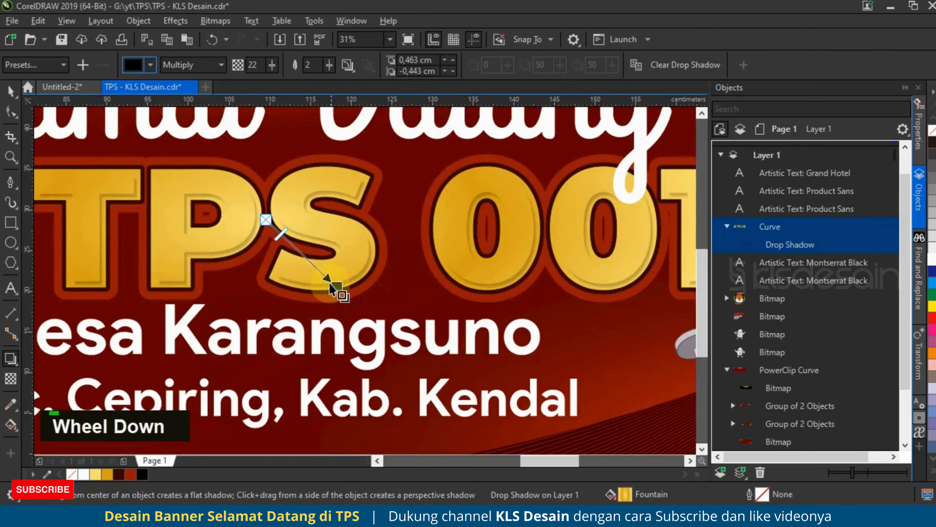
- Set the inner curve's drop shadow opacity to 40
scroll(270, 199, "up", 2)
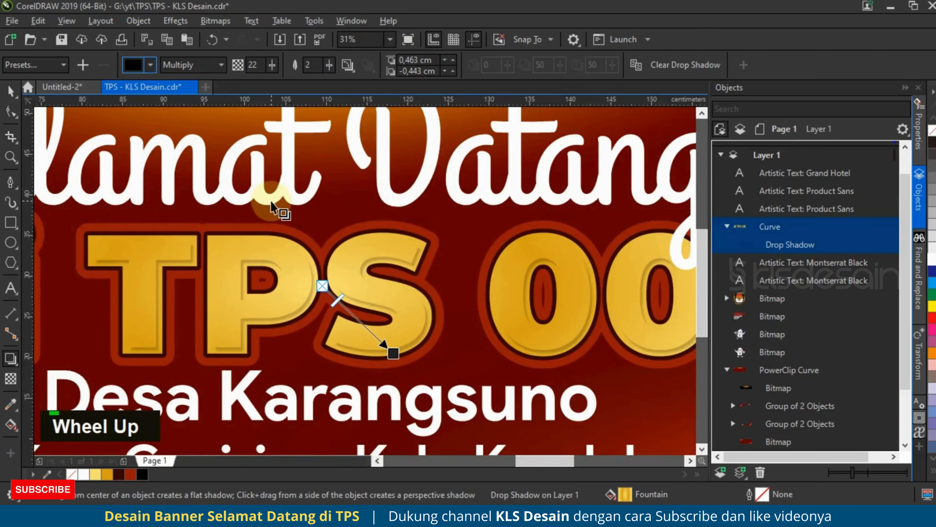
left_click(251, 65)
type("40")
key("Tab")
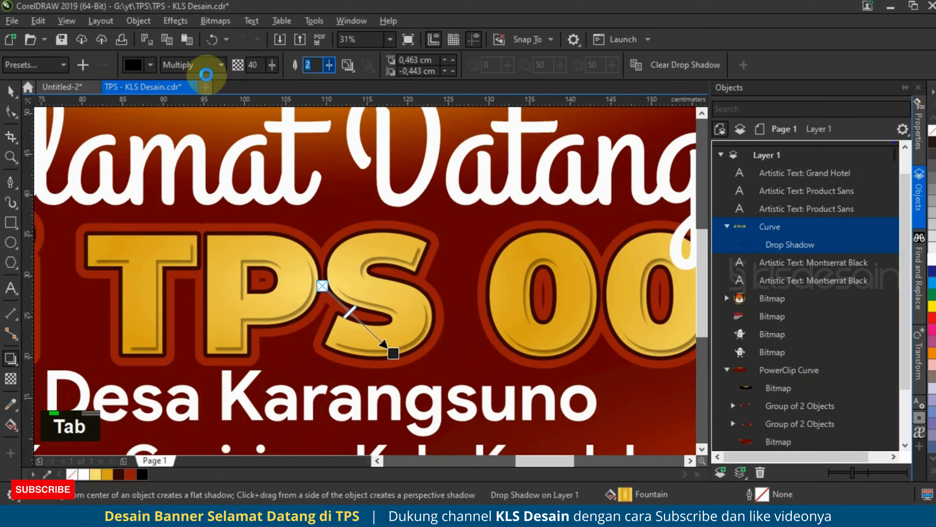
scroll(293, 273, "down", 2)
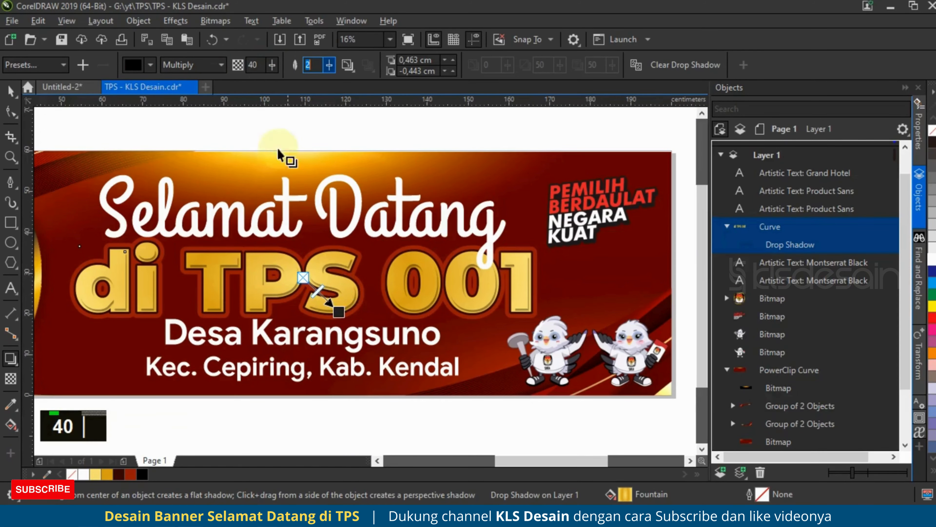
- Set the inner curve's drop shadow opacity to 50 and its feathering to 5
left_click_drag(260, 65, 217, 77)
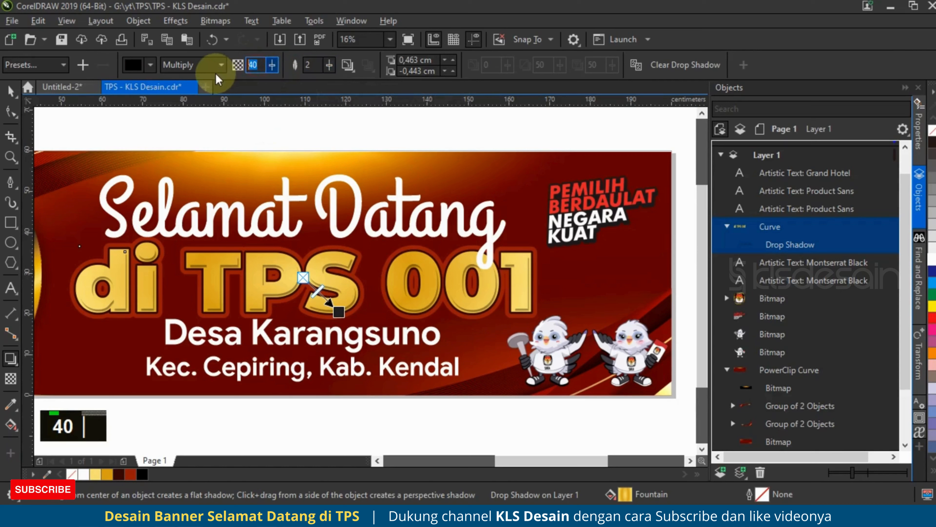
type("50")
key("Tab")
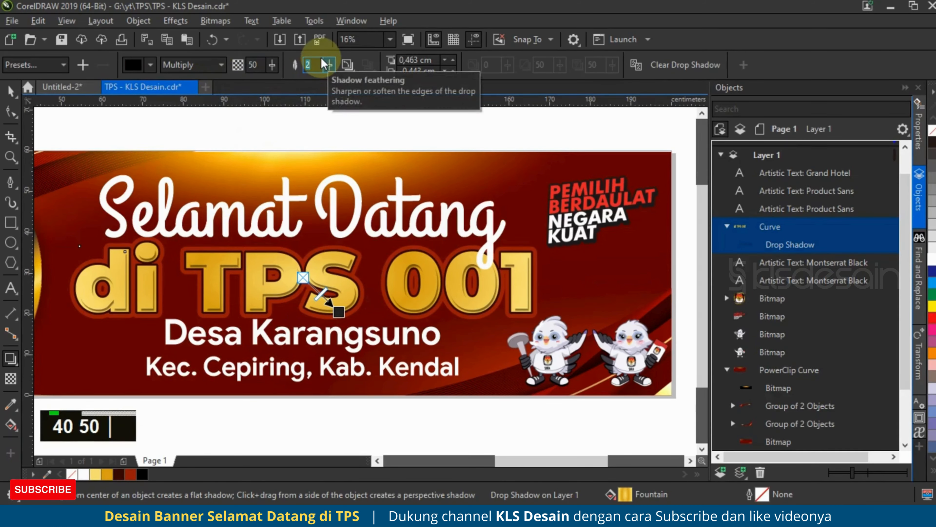
type("5")
key("Tab")
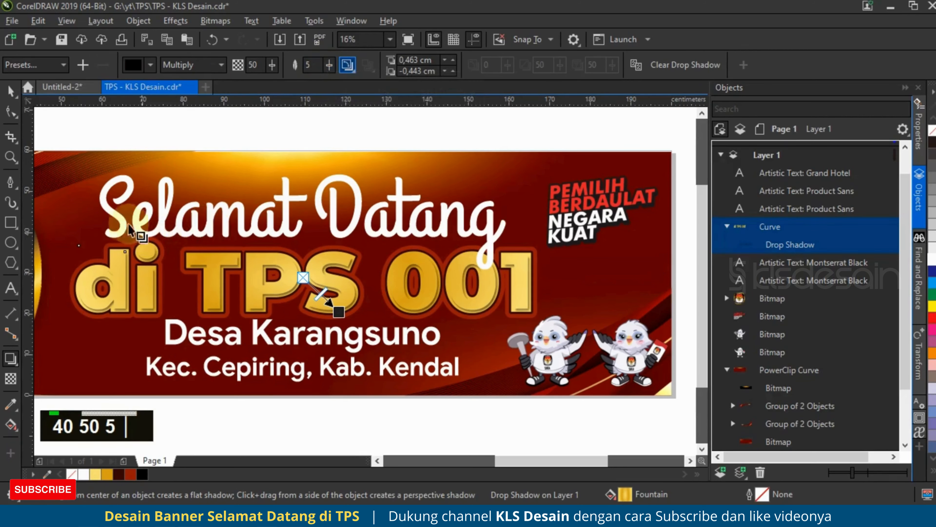
left_click(11, 91)
scroll(581, 295, "down", 1)
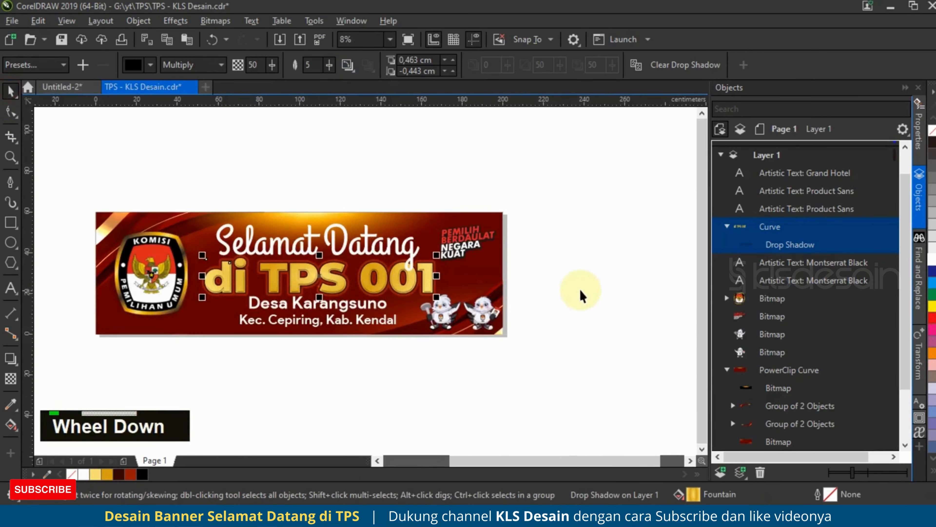
left_click(581, 295)
- Duplicate the rear red-outlined "di TPS 001" text about 0.55 cm right and 0.42 cm down, and place the copy directly above the PowerClip background
scroll(513, 251, "up", 1)
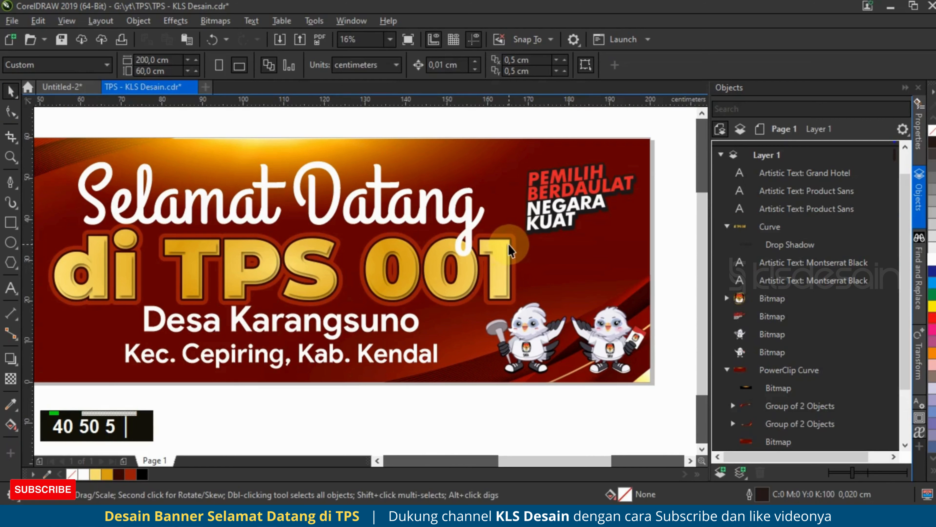
scroll(512, 251, "up", 1)
left_click(516, 239)
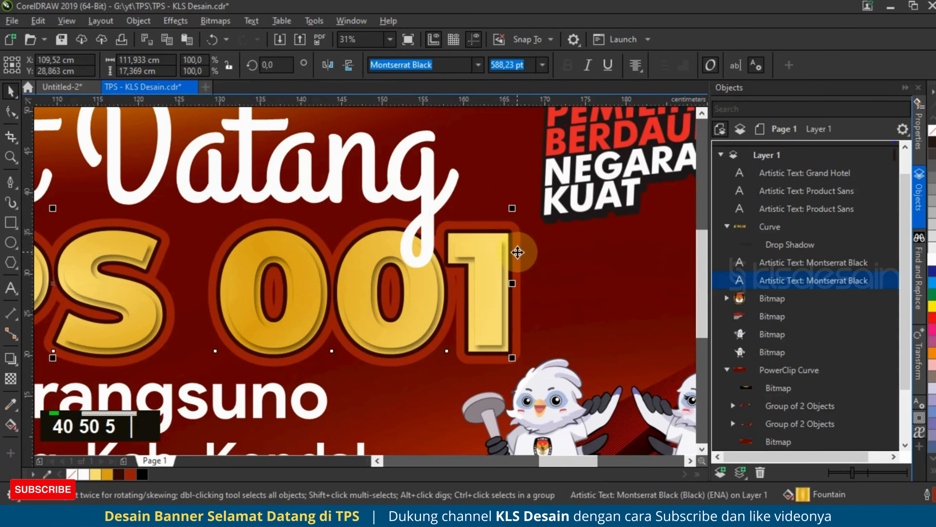
scroll(518, 252, "up", 1)
right_click(529, 263)
left_click_drag(522, 255, 537, 271)
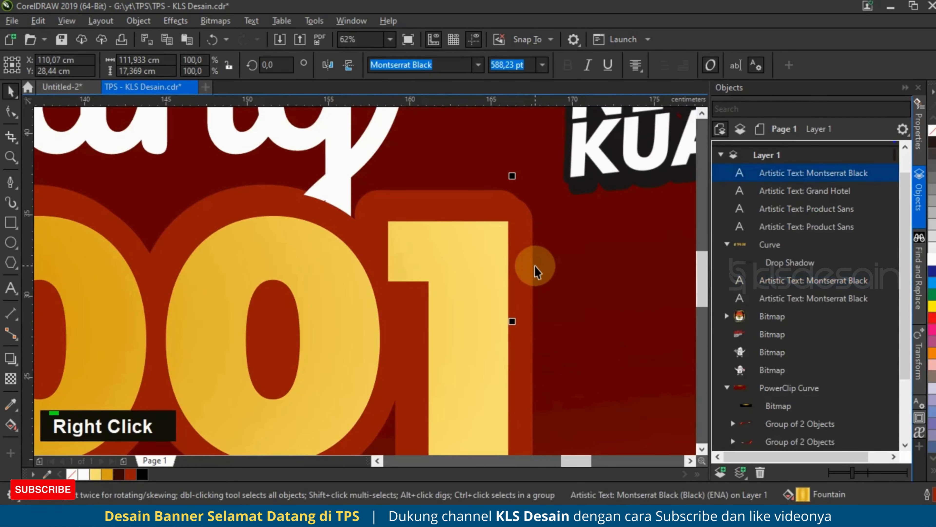
key("ctrl+Page_Up")
scroll(529, 278, "down", 2)
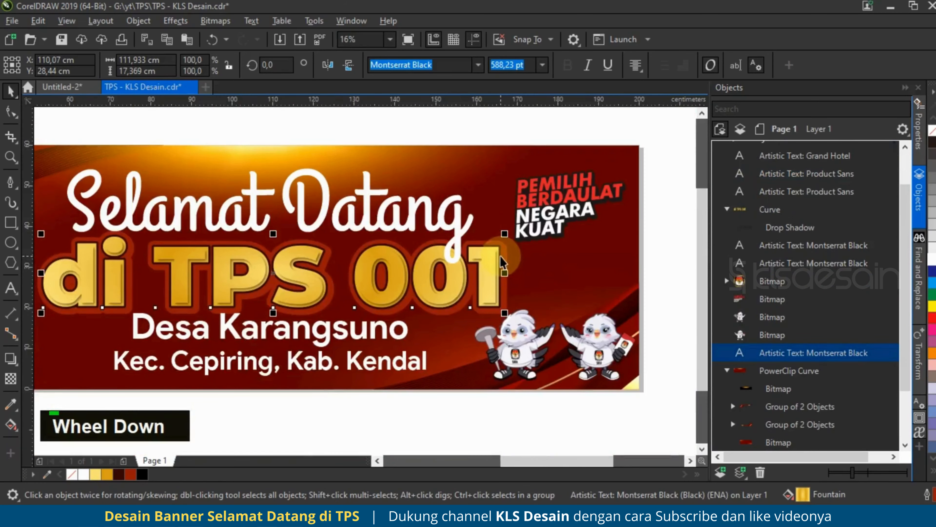
- Recolour the duplicated text's fill and outline to dark brown, C67 M97 Y100 K65
right_click(123, 478)
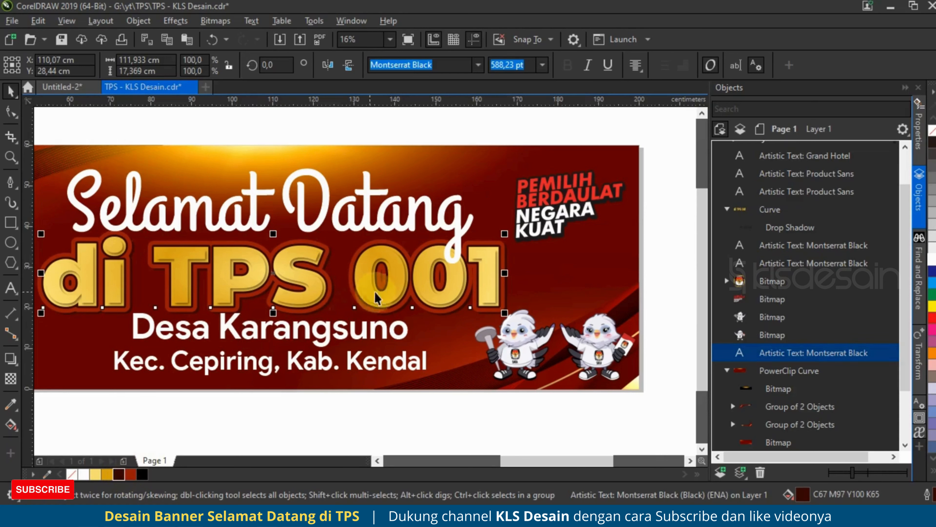
scroll(392, 289, "down", 1)
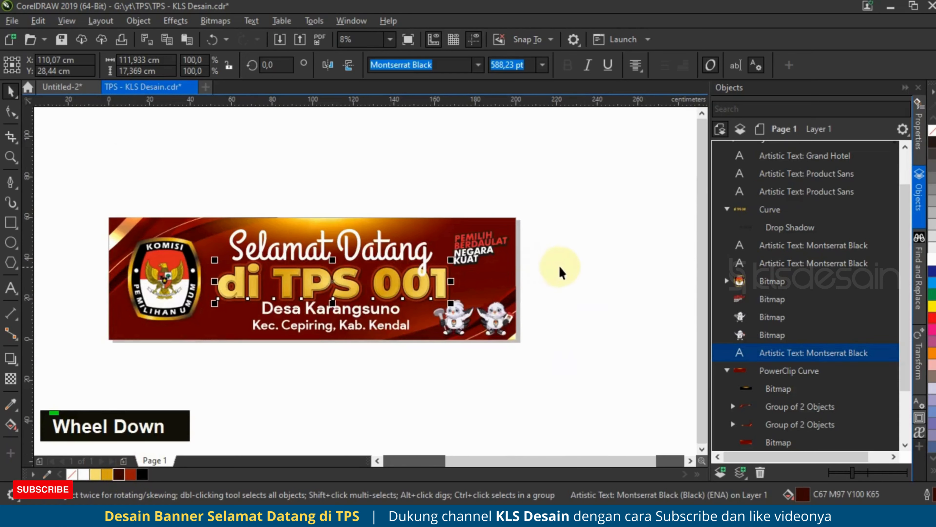
left_click(424, 383)
- Move the "Selamat Datang" text about 1.35 cm to the right, keeping its height on the banner
scroll(412, 260, "up", 1)
double_click(428, 254)
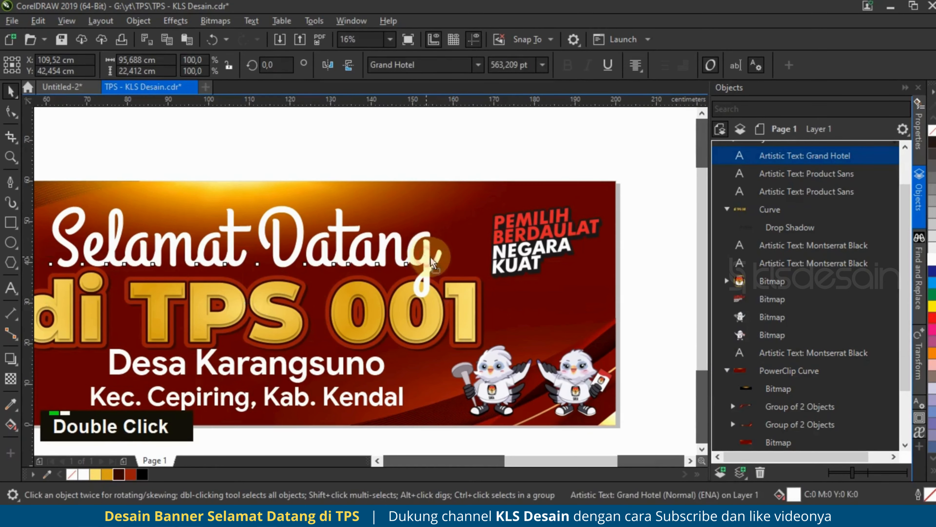
scroll(407, 259, "down", 1)
scroll(407, 259, "up", 1)
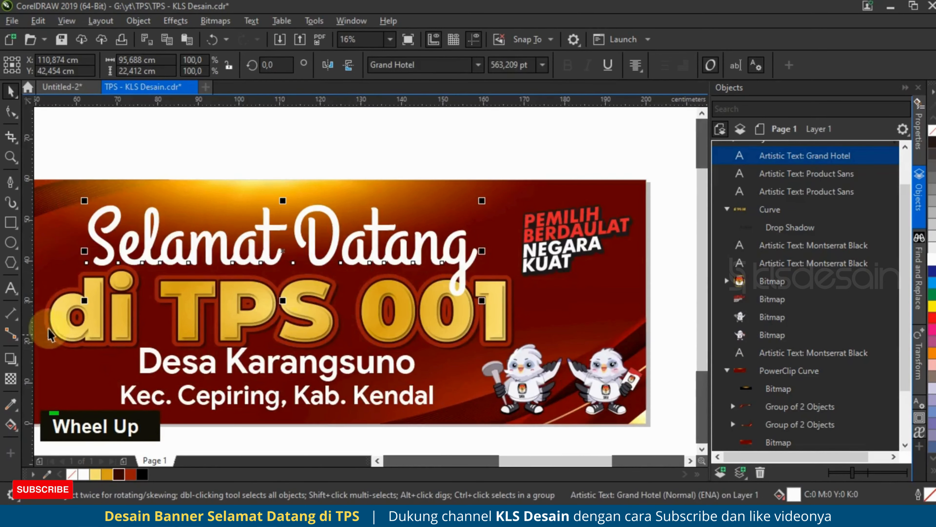
- Add a Flat Bottom Right drop shadow to the "Selamat Datang" text and make its colour black
left_click(11, 358)
left_click(35, 65)
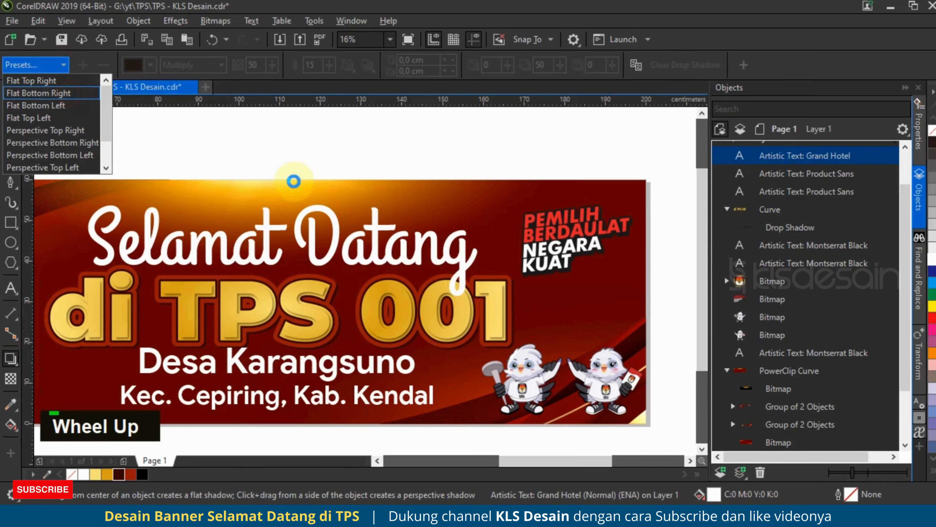
left_click(150, 65)
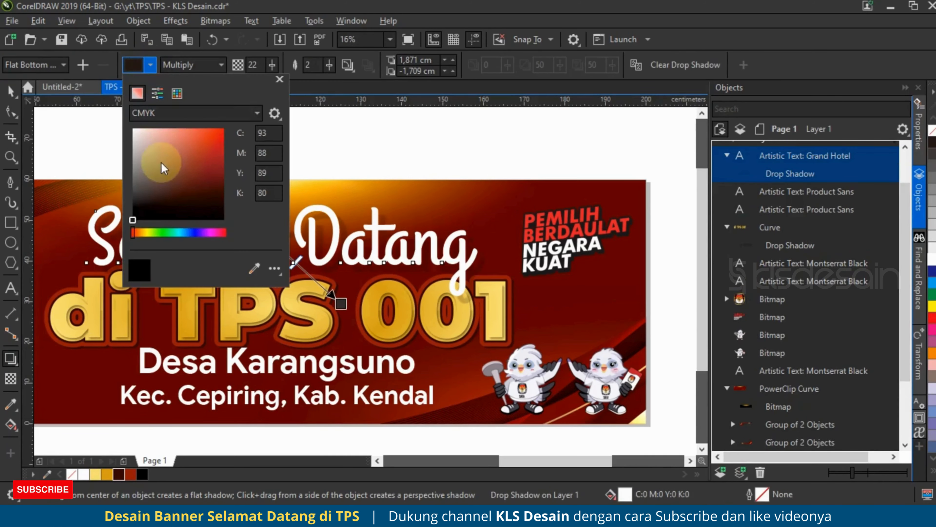
- Set the "Selamat Datang" drop shadow's opacity to 40 and its feathering to 5
left_click(254, 65)
double_click(258, 65)
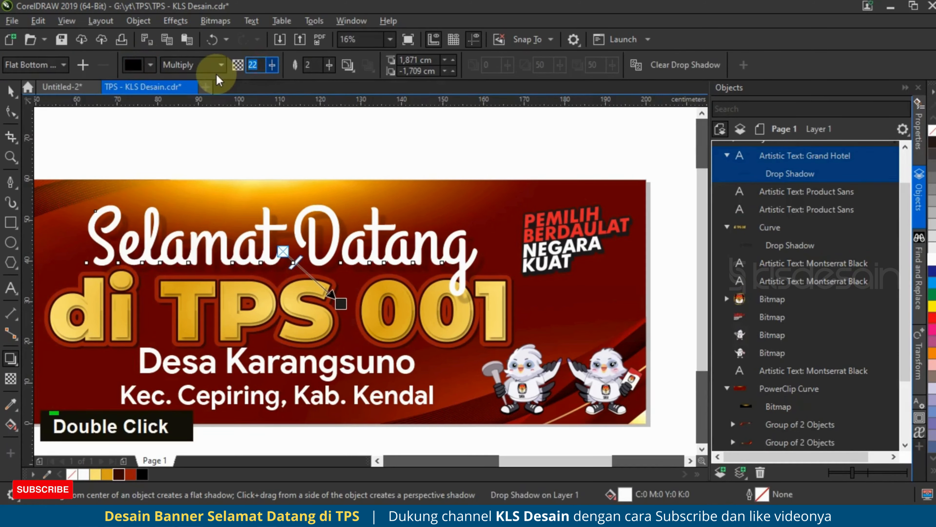
type("40")
key("Tab")
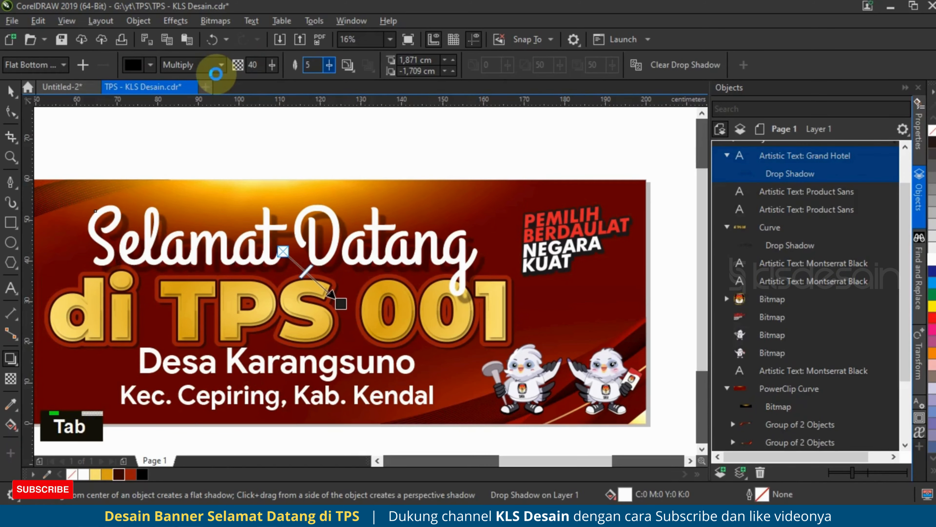
- Shorten the "Selamat Datang" shadow offset to about 0.946 cm across and -0.864 cm down, and set its opacity to 50
scroll(335, 295, "up", 2)
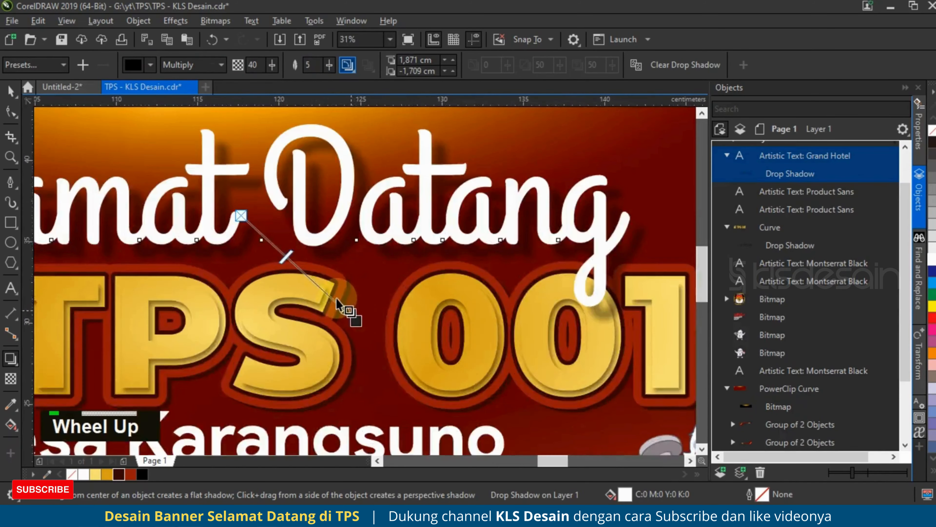
mouse_move(356, 326)
left_mouse_down()
mouse_move(333, 306)
mouse_move(350, 319)
left_mouse_up()
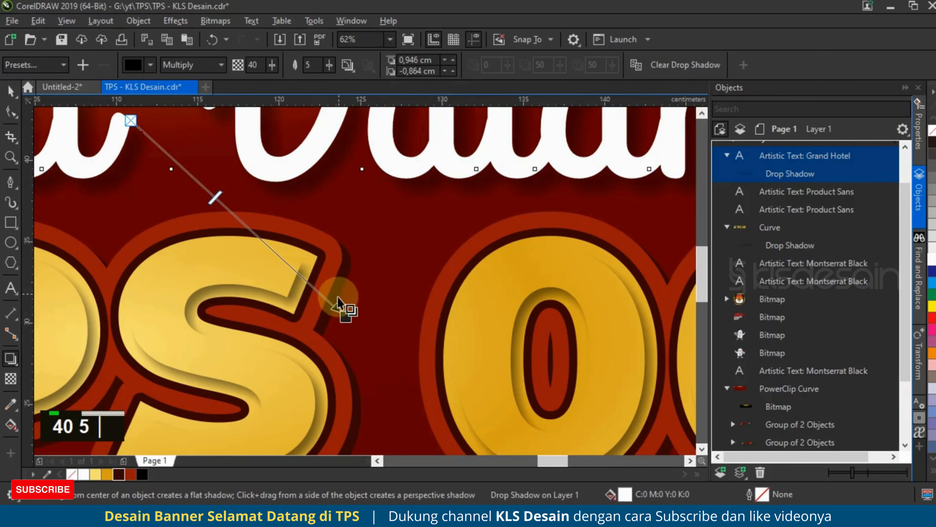
scroll(349, 317, "down", 1)
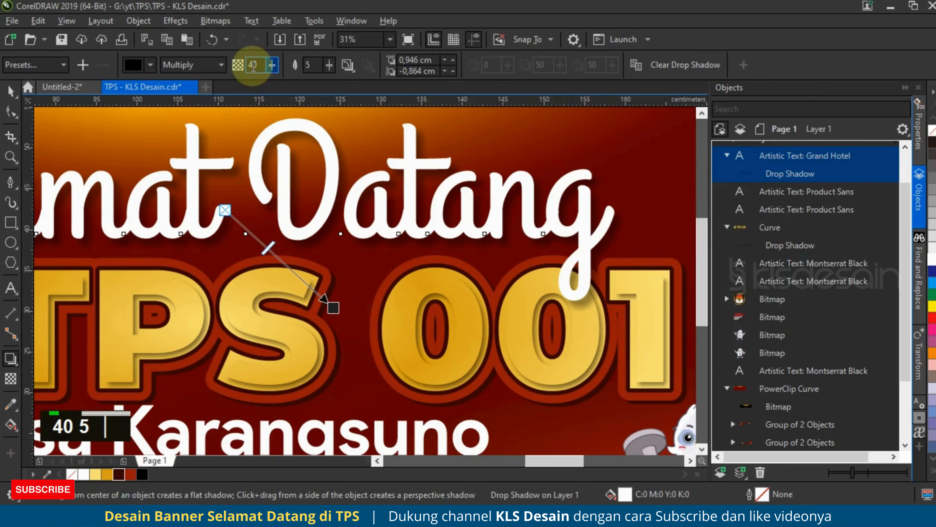
type("5")
key("Tab")
scroll(334, 233, "down", 1)
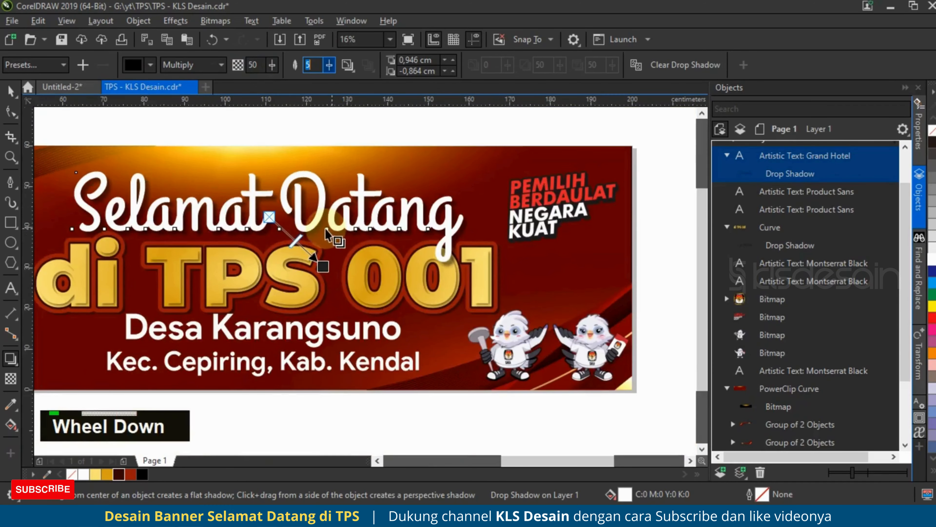
left_click(9, 91)
- Move the village line down to about Y 13.02 cm and shift the district line below it slightly lower
scroll(325, 280, "down", 1)
scroll(324, 280, "up", 1)
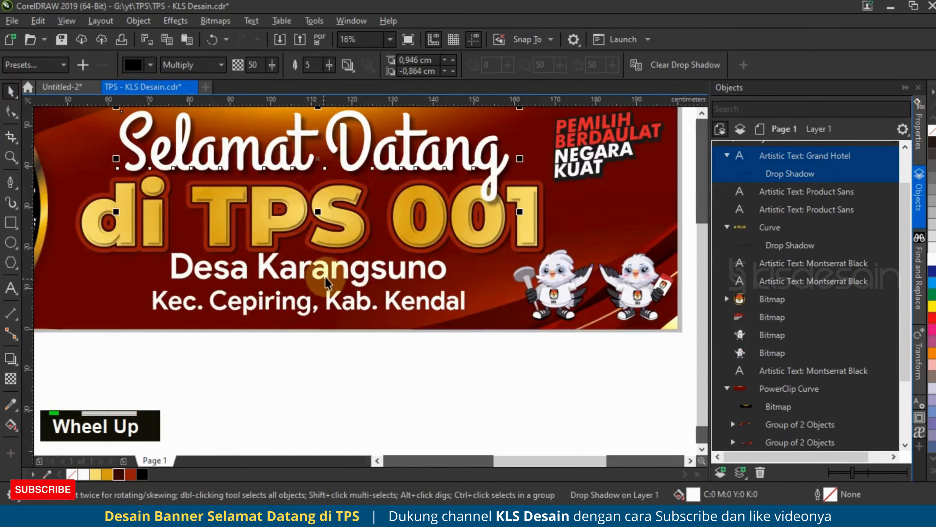
left_click(333, 273)
scroll(333, 272, "up", 1)
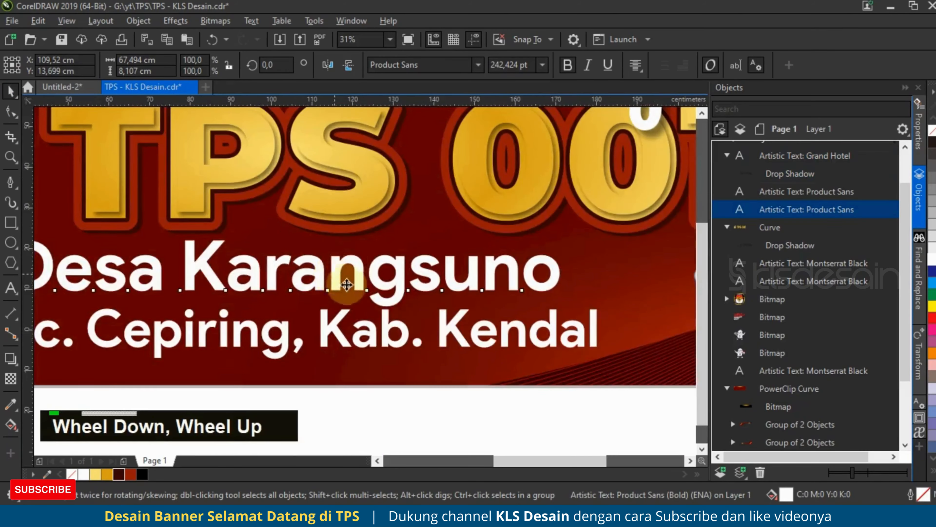
scroll(334, 273, "down", 1)
left_click(437, 301, "shift")
mouse_move(438, 301)
left_mouse_down()
mouse_move(438, 340)
mouse_move(454, 301)
left_mouse_up()
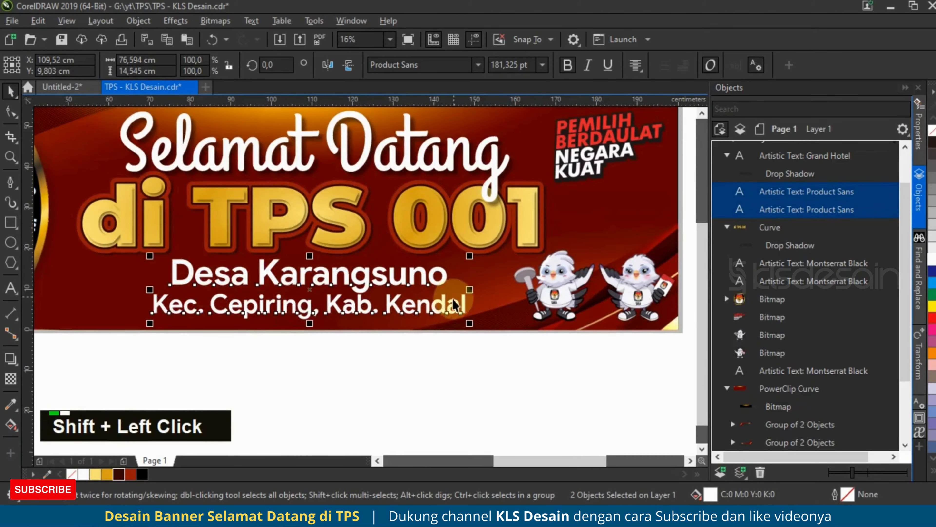
left_click(417, 366)
left_click(414, 286, "shift")
scroll(436, 322, "down", 1)
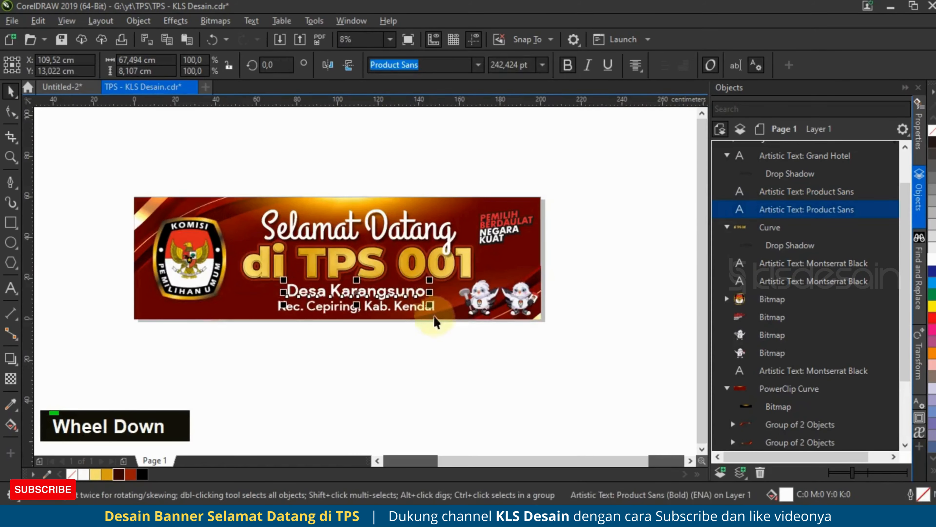
left_click(456, 336)
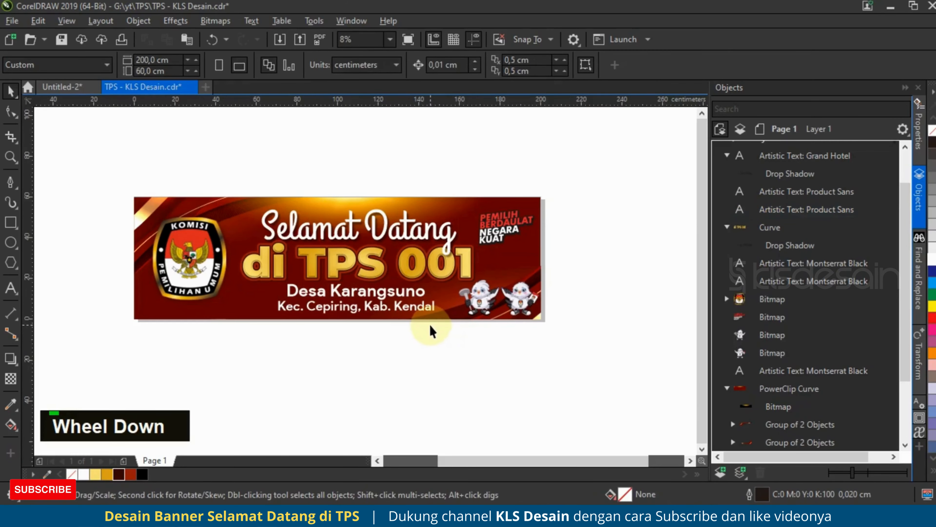
- Draw a rectangle about 87.9 cm wide and 8.6 cm high around the village line below "di TPS 001"
scroll(391, 295, "up", 1)
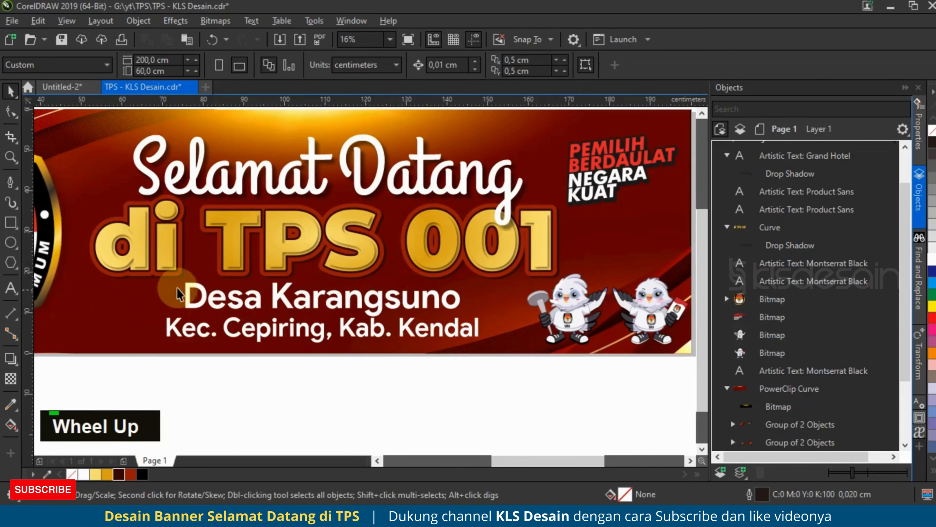
scroll(341, 317, "down", 1)
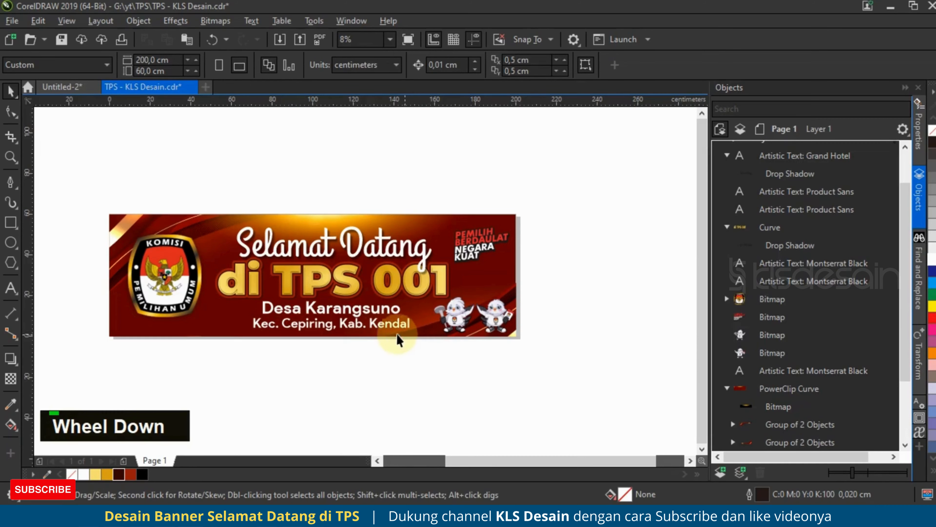
scroll(398, 339, "up", 1)
left_click(10, 222)
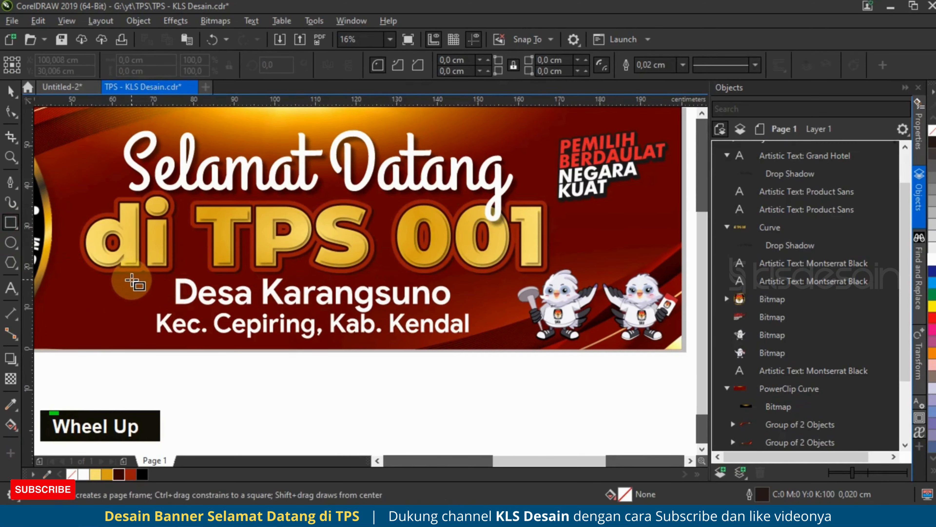
left_click_drag(126, 275, 493, 318)
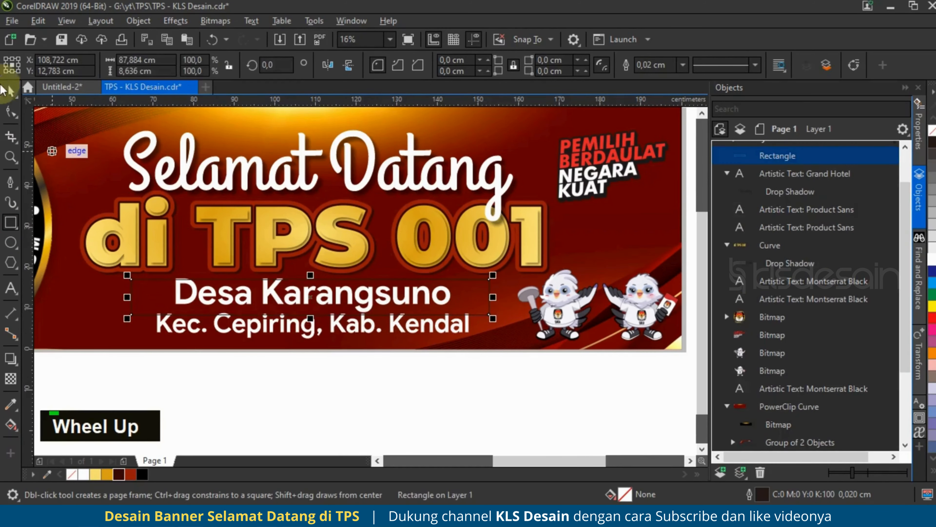
- Round all four corners of the rectangle to about 1.524 cm
left_click(10, 113)
left_click_drag(494, 277, 483, 280)
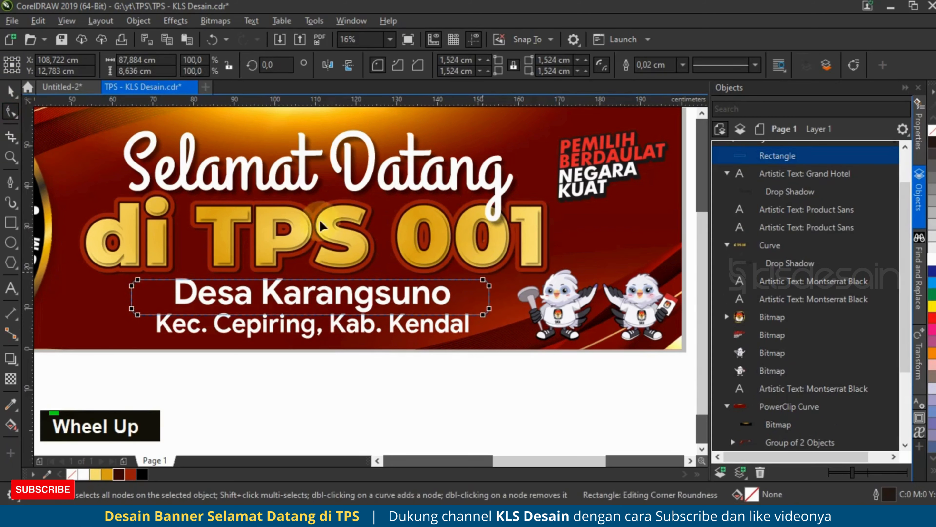
left_click(10, 92)
- Cut and paste the "Desa Karangsuno" and "Kec. Cepiring, Kab. Kendal" lines so they sit above the rounded rectangle
left_click(447, 301)
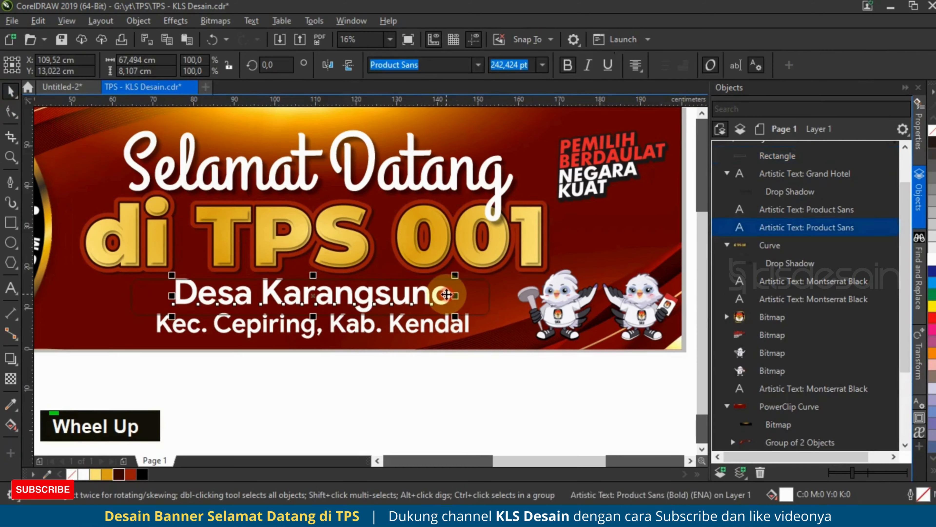
left_click(468, 329, "shift")
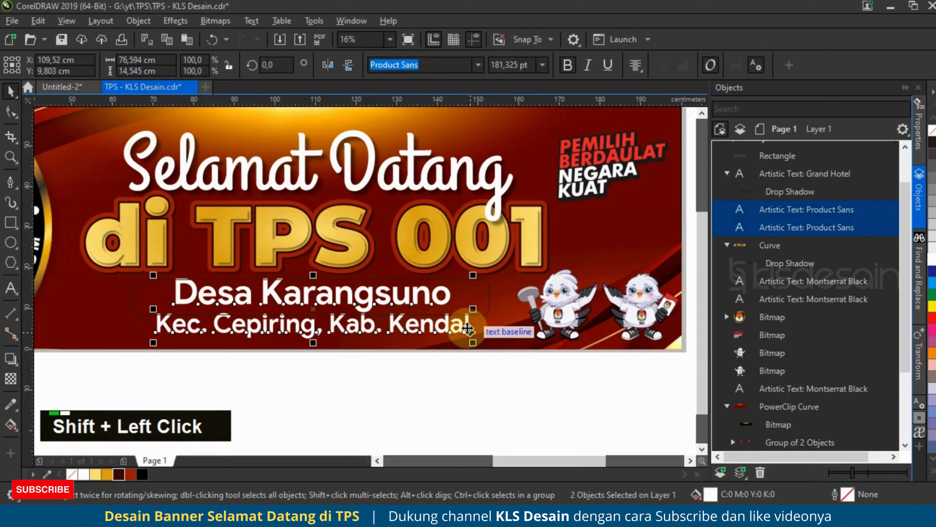
key("ctrl+x")
key("ctrl+v")
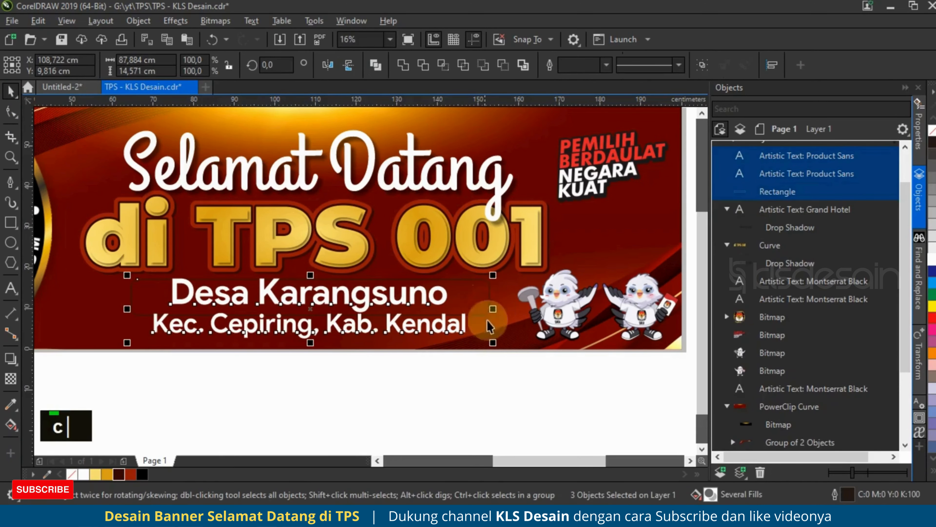
- Align the rounded rectangle and the "Desa Karangsuno" line on the same vertical centre axis, keeping the text in place
left_click(479, 325, "shift")
double_click(452, 299)
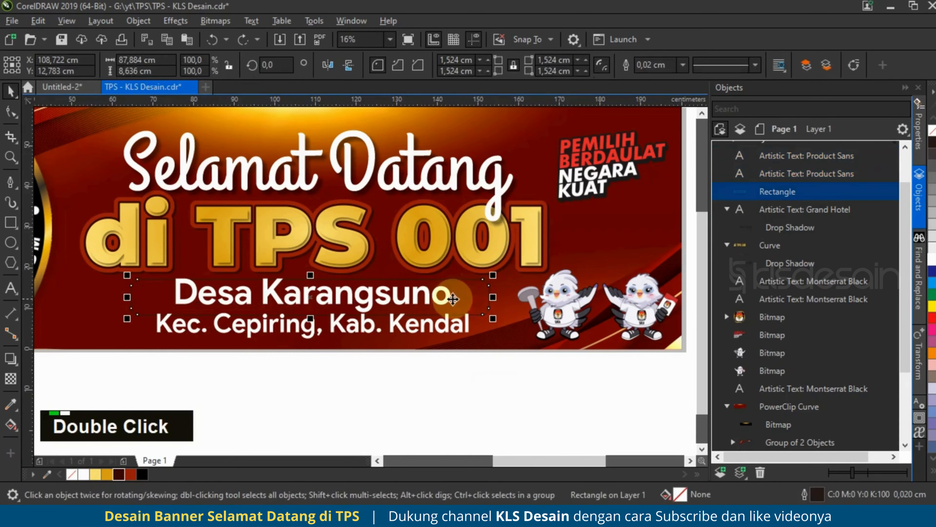
left_click(448, 298, "shift")
key("c")
left_click(482, 380)
left_click(466, 304)
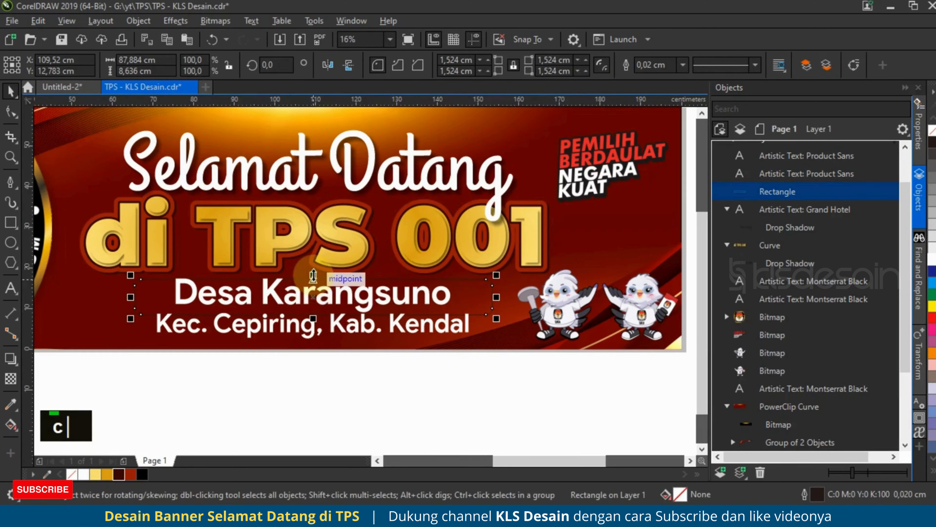
- Copy the rectangle directly below at about 6.4 cm high around the district line, and square the corners where the two rectangles meet
left_click_drag(313, 275, 328, 341)
right_click(328, 341)
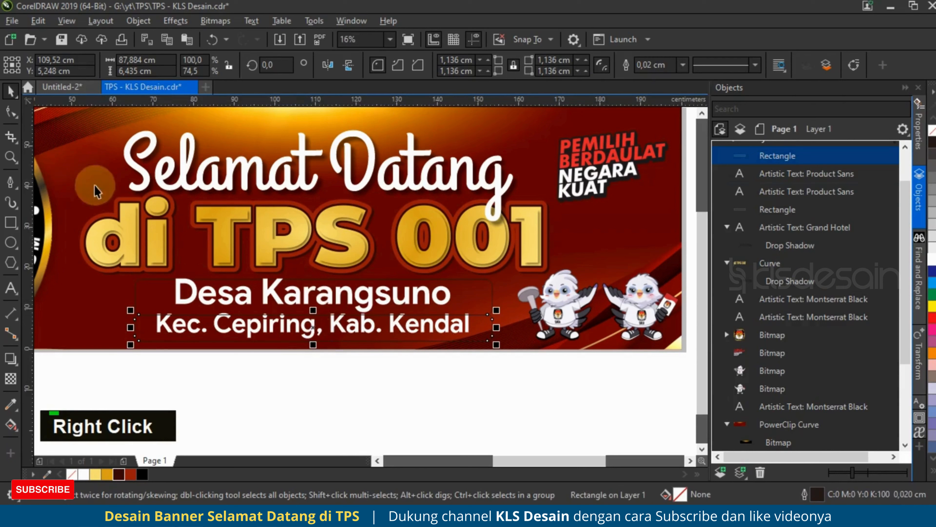
left_click(15, 118)
left_click(488, 317, "ctrl")
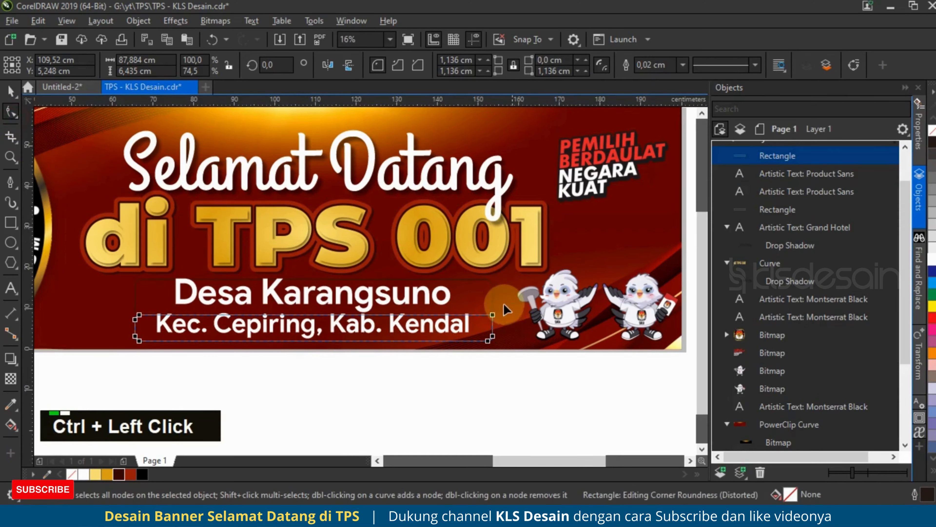
left_click(136, 314, "ctrl")
left_click(136, 315, "ctrl")
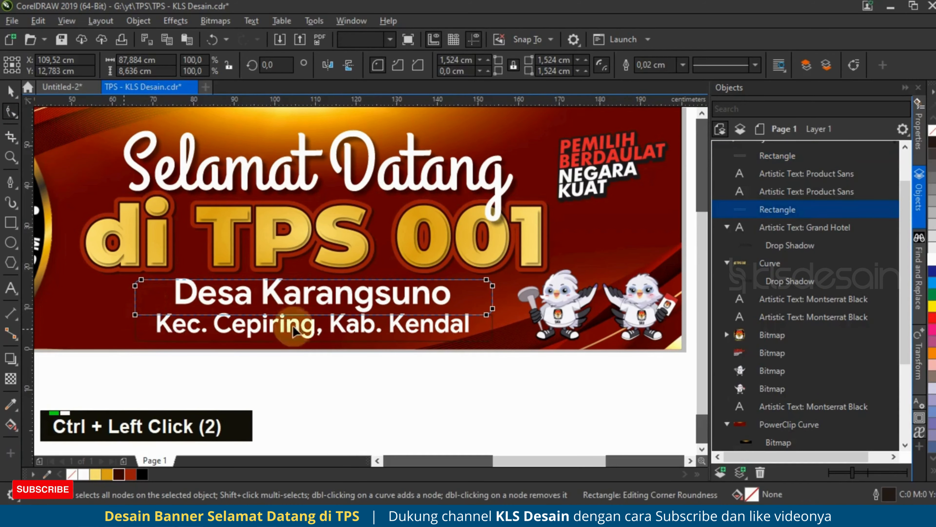
left_click(497, 323, "ctrl")
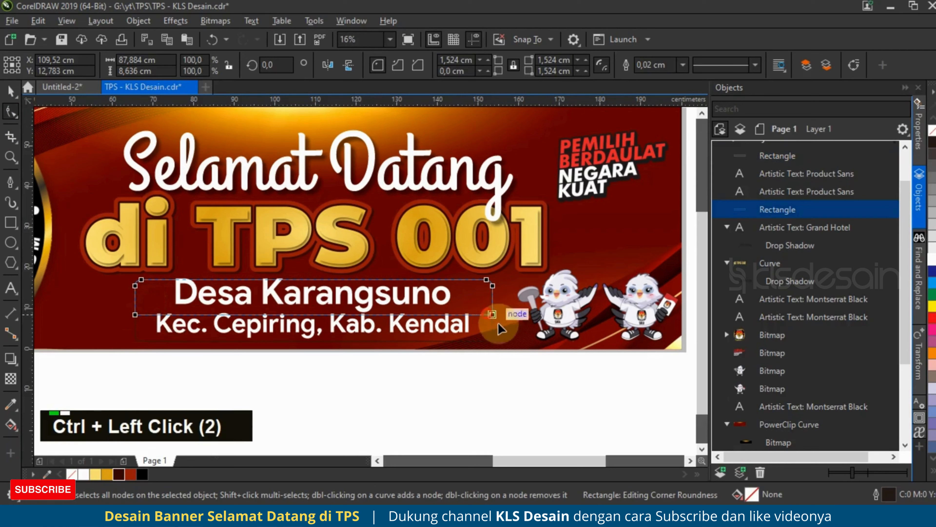
- Place both rectangles just above the banner background and fill them with pale yellow #FBE373
left_click(10, 90)
left_click(484, 321, "shift")
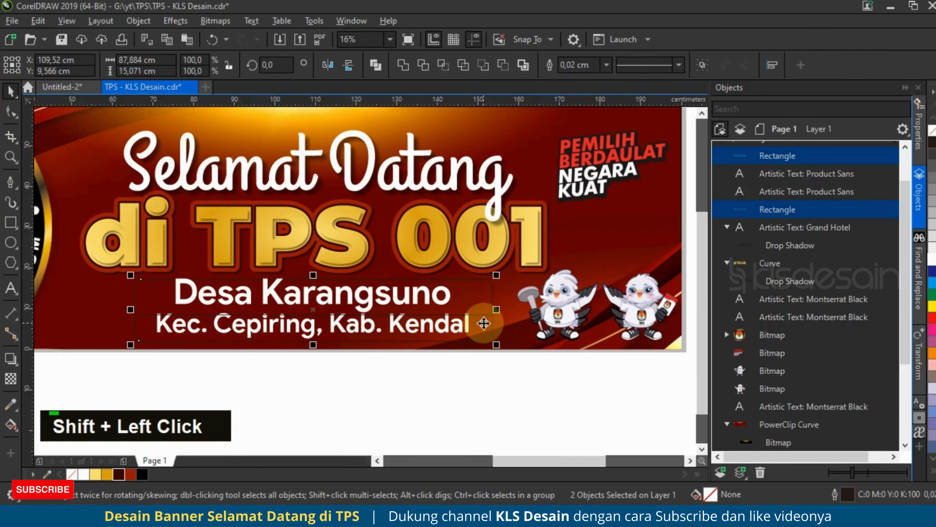
key("ctrl+End")
key("ctrl+Page_Up")
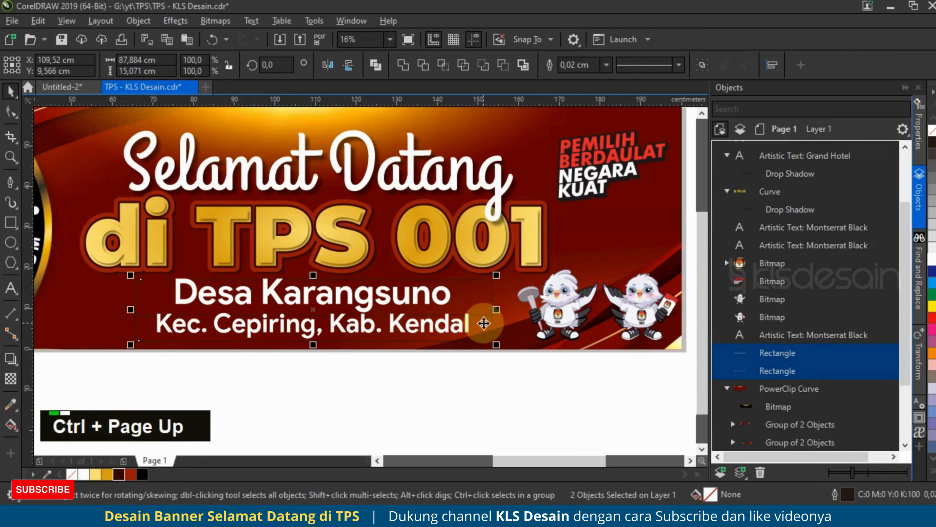
left_click(92, 472)
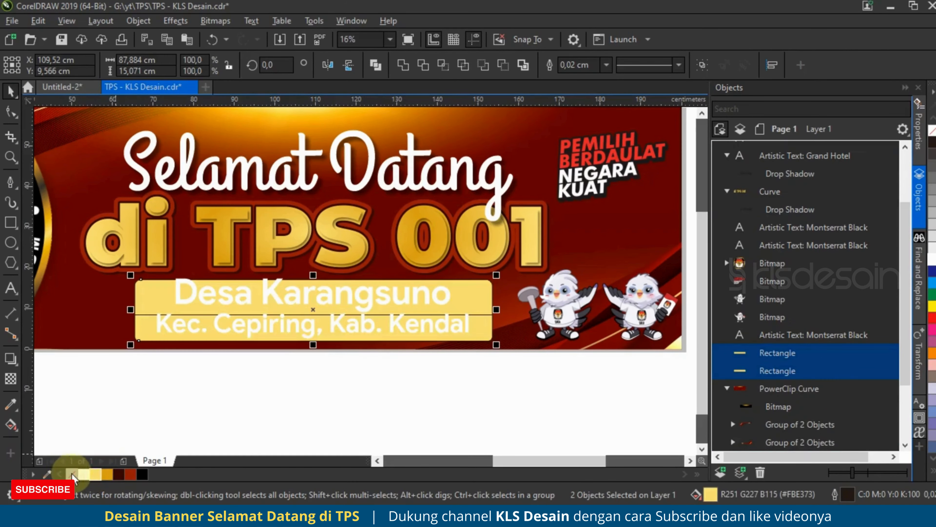
- Reduce the "Desa Karangsuno" line to fit the upper rectangle and set it in Montserrat Black at about 208.9 pt
left_click(405, 308)
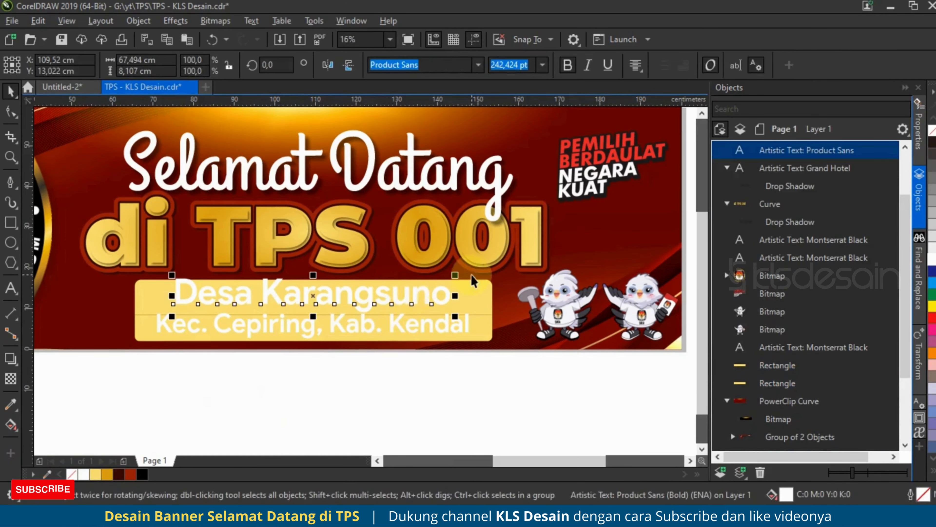
left_click_drag(447, 272, 424, 298)
left_click(478, 65)
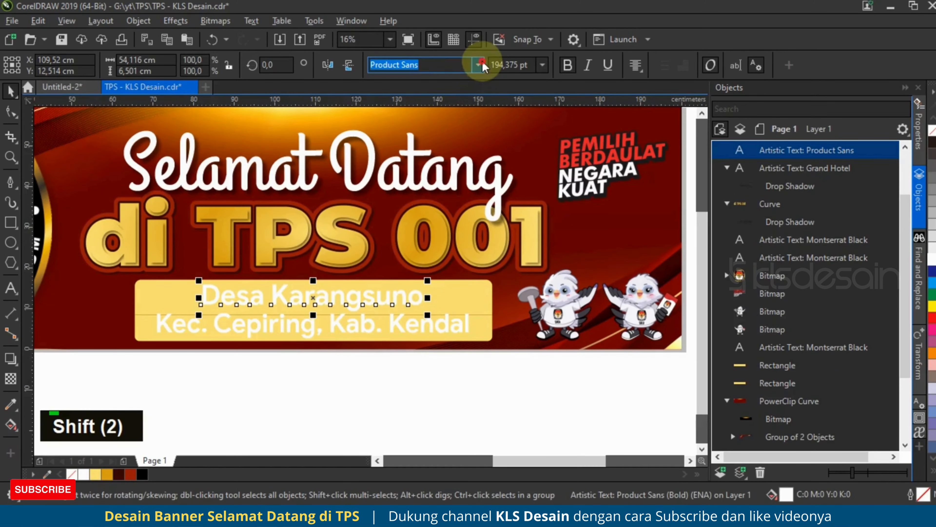
left_click(516, 160)
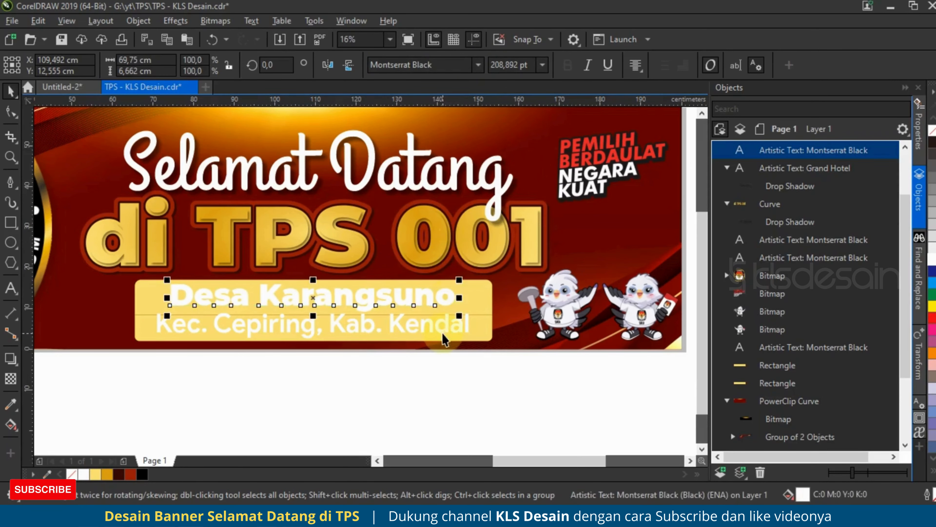
- Reduce the district line to about 149.8 pt, lower it slightly within its rectangle, and set its font to Montserrat Bold
left_click(447, 326)
left_click_drag(474, 309, 448, 309)
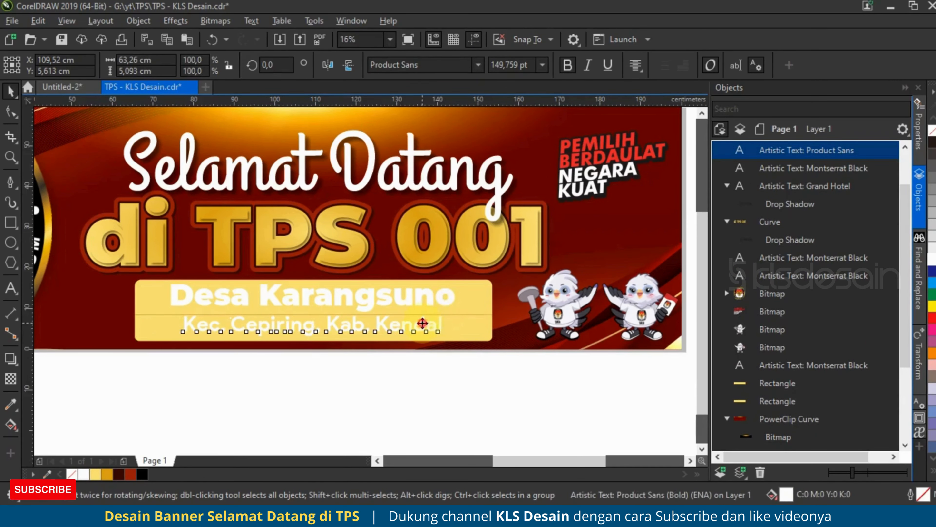
left_click_drag(180, 344, 184, 343)
left_click(478, 65)
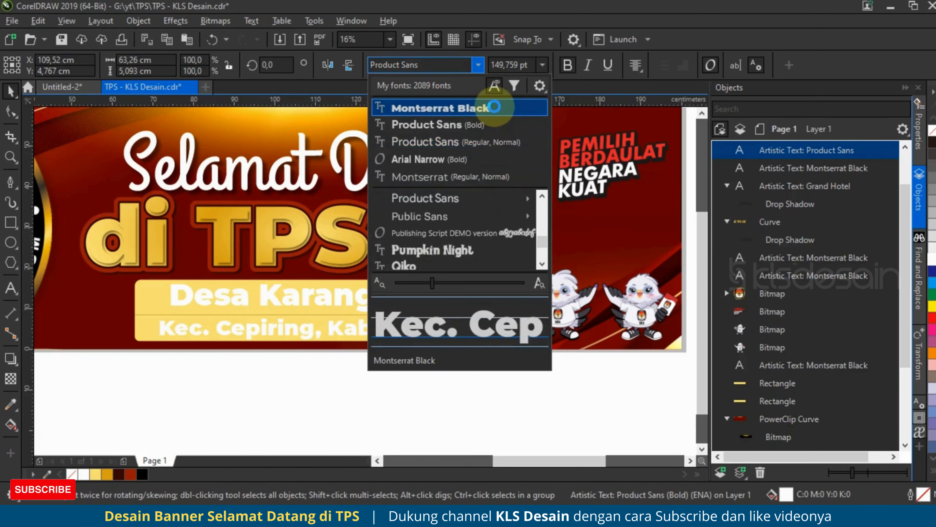
left_click(479, 108)
left_click(479, 65)
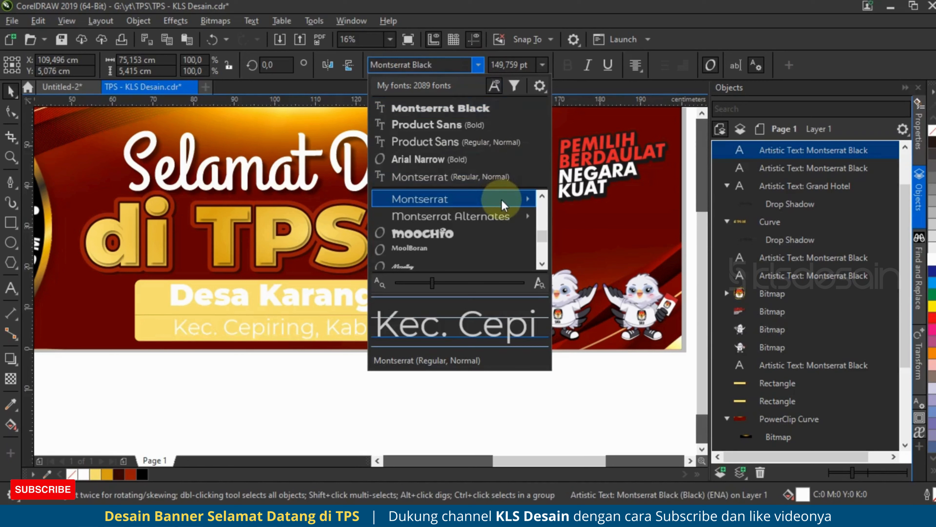
mouse_move(502, 199)
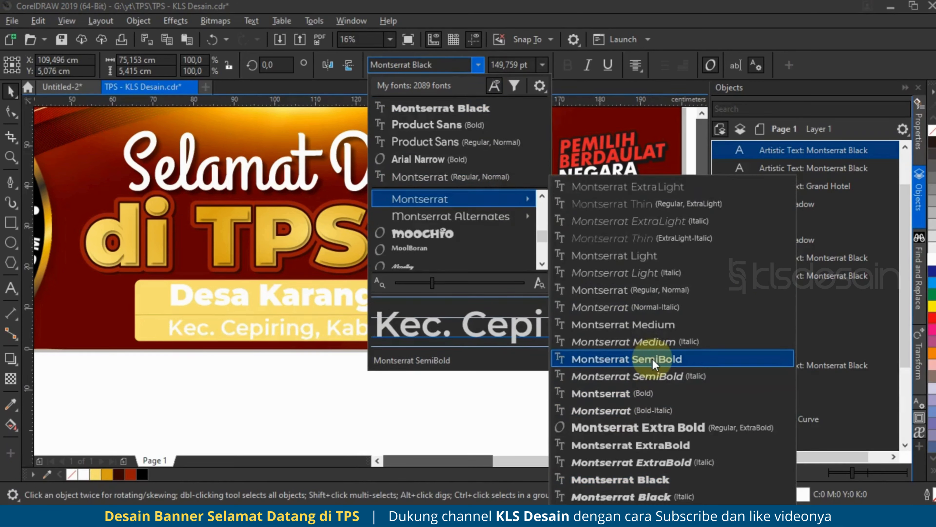
left_click(656, 388)
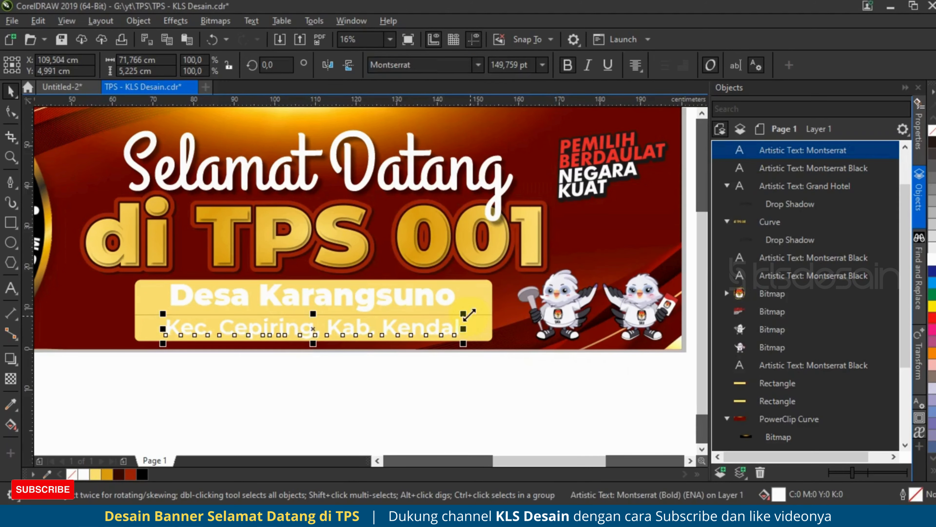
- Fill the lower rectangle with white and both location lines with dark maroon C67 M97 Y100 K65
left_click(476, 326)
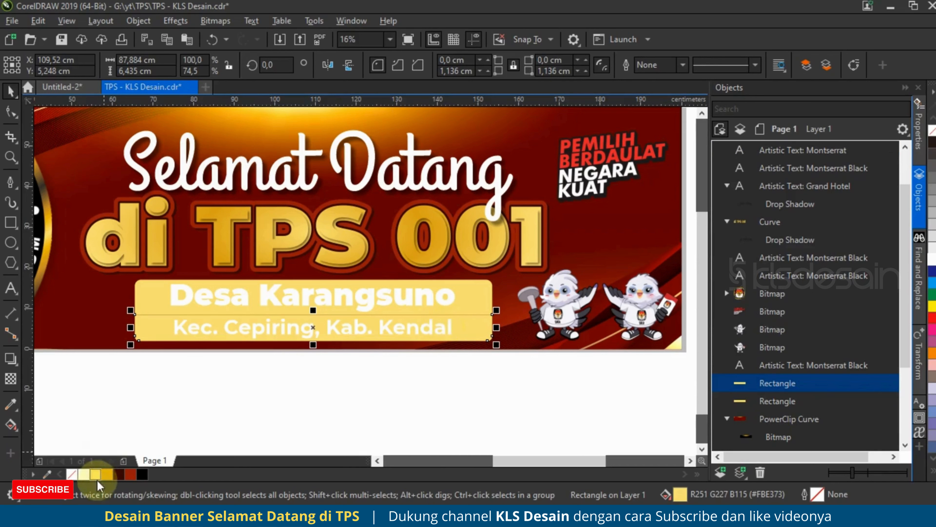
left_click(83, 475)
left_click(427, 330)
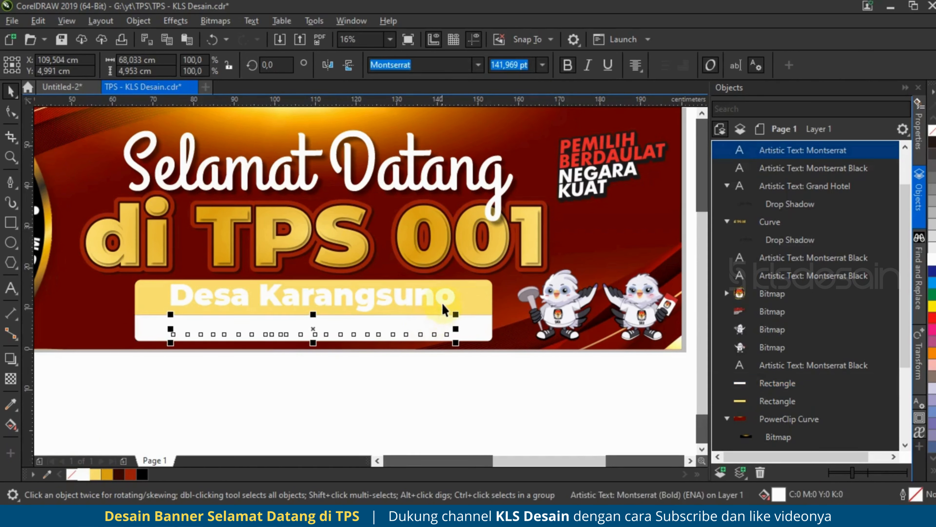
left_click(442, 301, "shift")
left_click(131, 475)
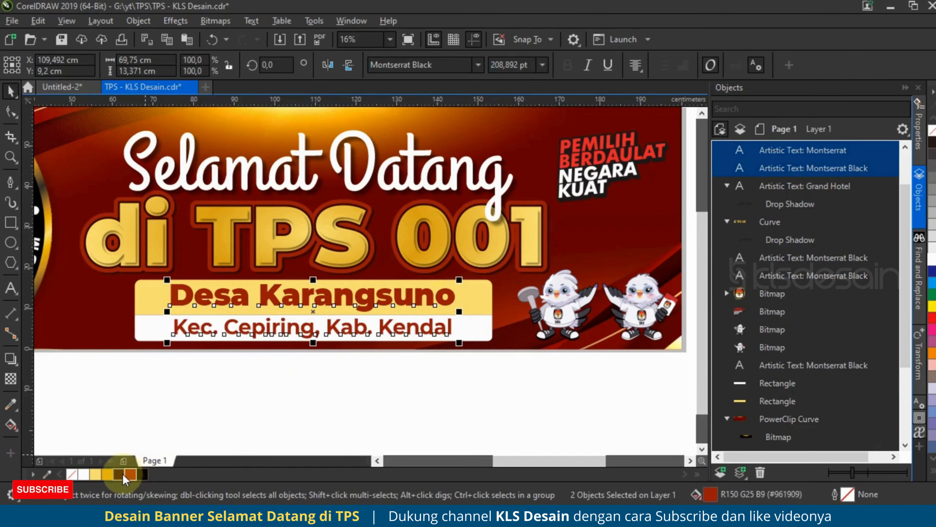
left_click(118, 475)
- Recolour the "Kec. Cepiring, Kab. Kendal" line to dark red #961909
left_click(380, 369)
double_click(386, 332)
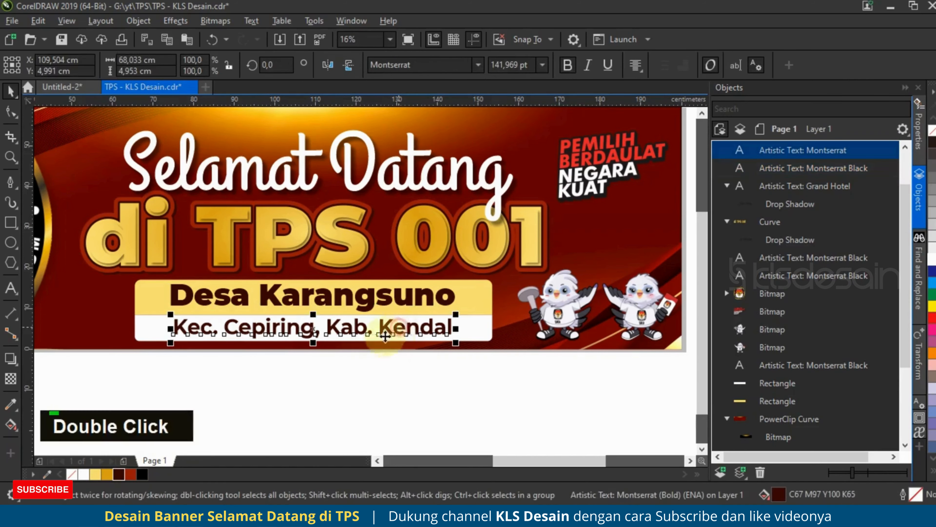
left_click(131, 475)
left_click(369, 406)
- Centre the "Desa Karangsuno" line within the yellow rectangle
left_click(422, 297)
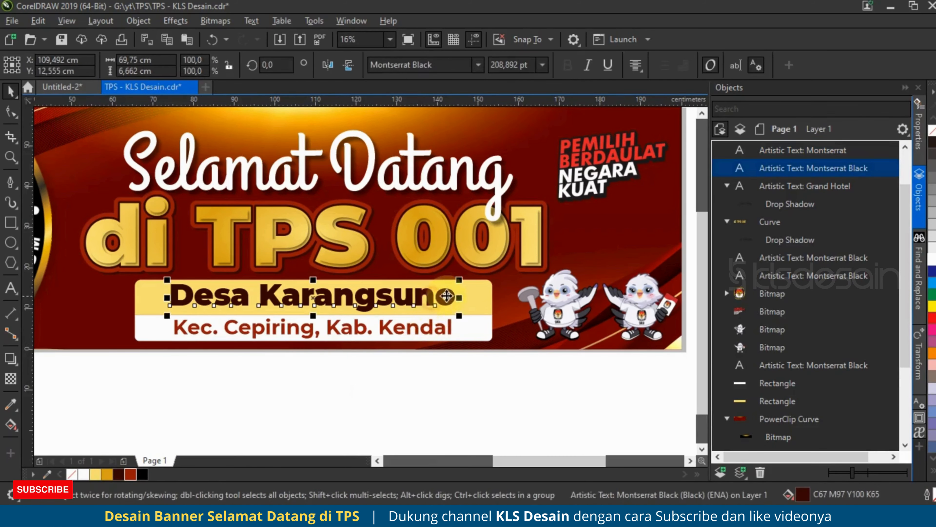
left_click(477, 299, "shift")
key("e")
key("c")
left_click(428, 408)
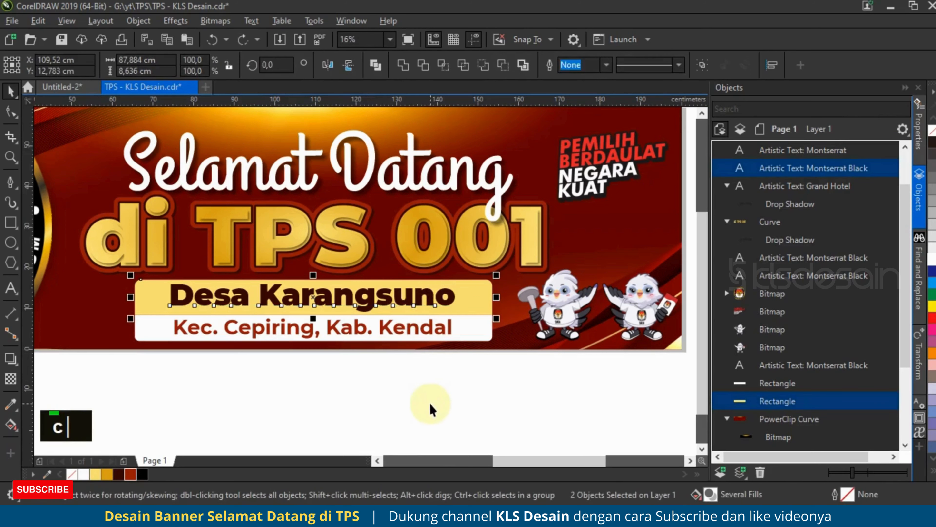
- Scale both location lines and their rectangles together about their centre to about 79.5 cm wide and 13.6 cm high
scroll(476, 327, "down", 1)
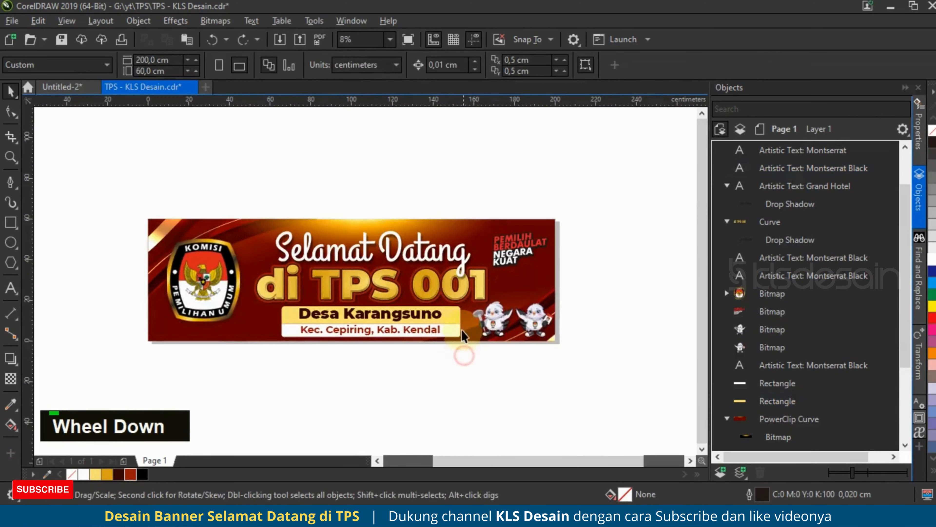
left_click_drag(324, 316, 259, 287)
scroll(464, 312, "up", 1)
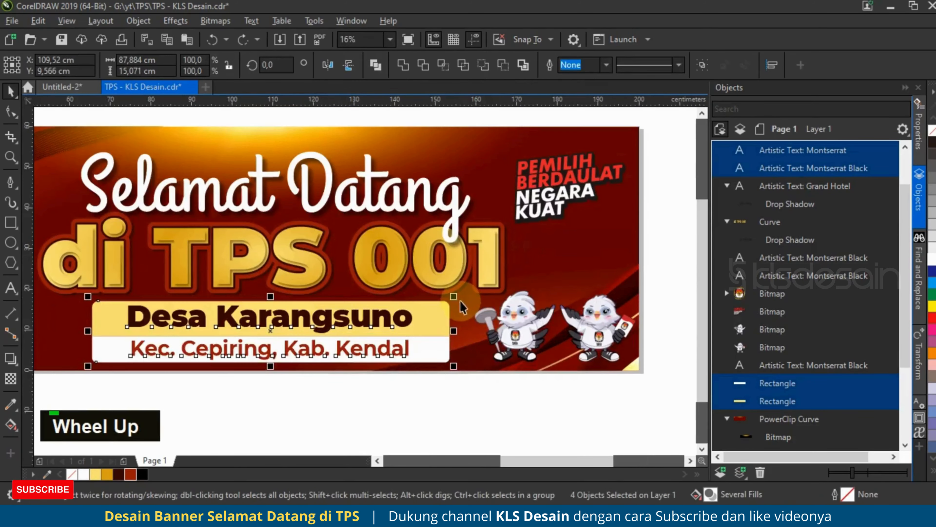
left_click_drag(452, 298, 435, 301)
scroll(420, 384, "down", 1)
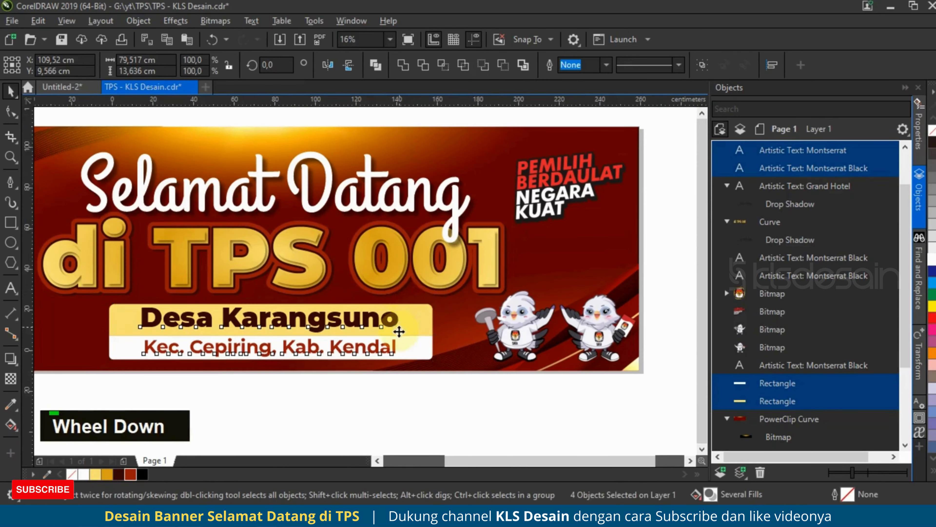
left_click(421, 384)
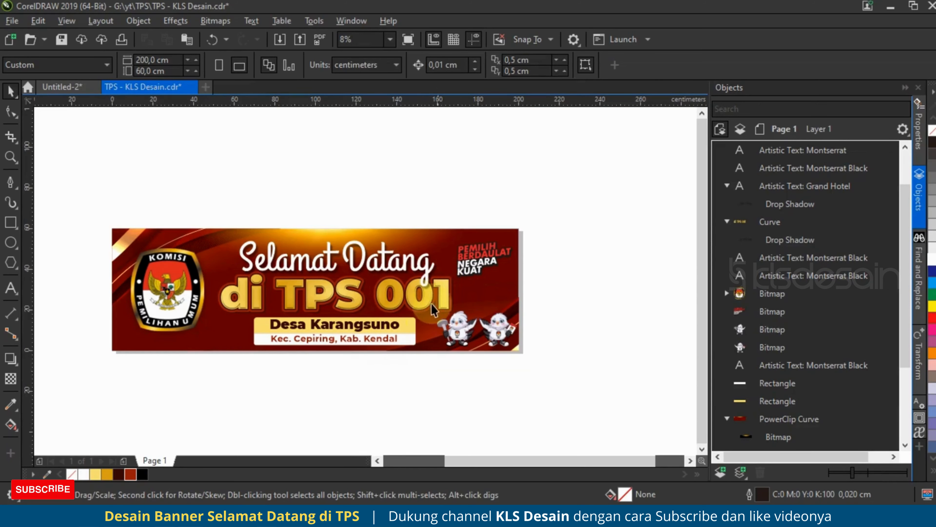
- Duplicate both location rectangles widened about their centre to about 88.7 cm, and place the copies behind the originals
scroll(294, 336, "up", 1)
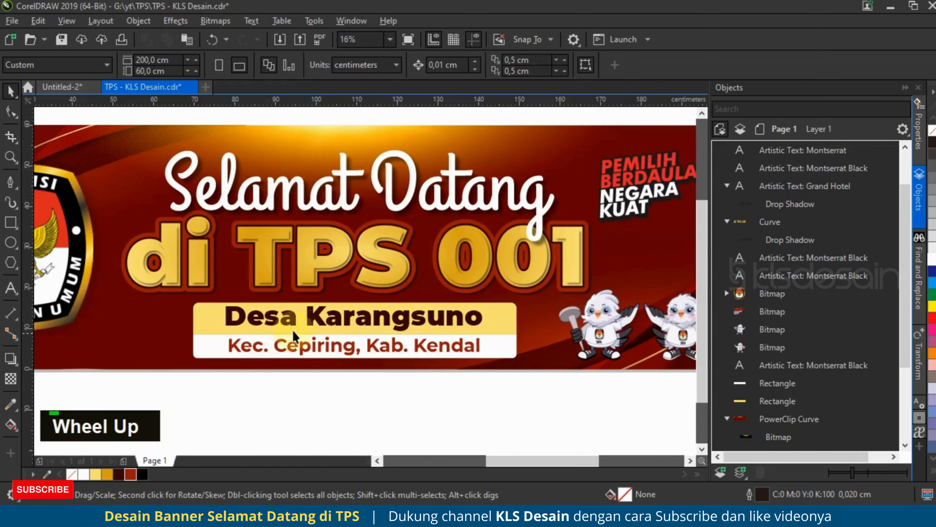
left_click(494, 326)
left_click(510, 346, "shift")
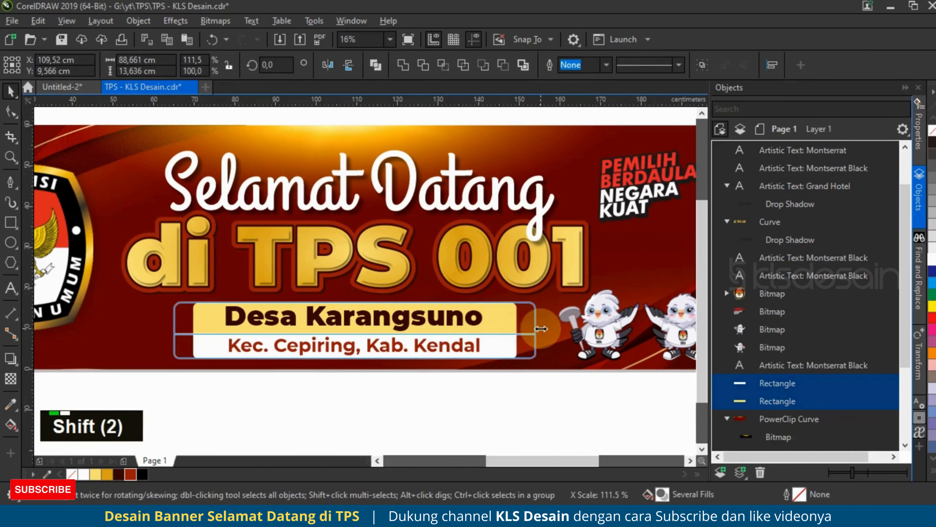
right_click(541, 328, "shift")
key("ctrl+Page_Up")
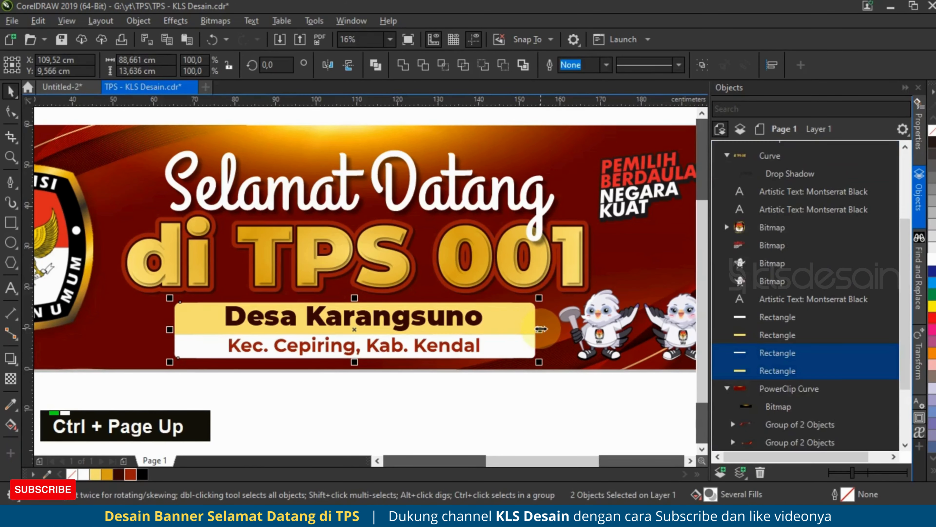
- Fill the upper backing rectangle with dark maroon C67 M97 Y100 K65 and the lower one with dark red #961909
left_click(120, 474)
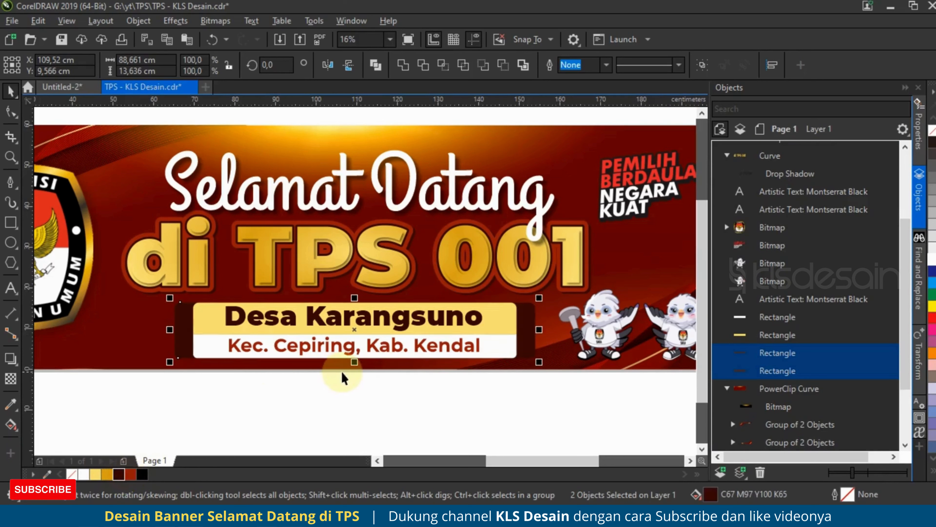
left_click(520, 359)
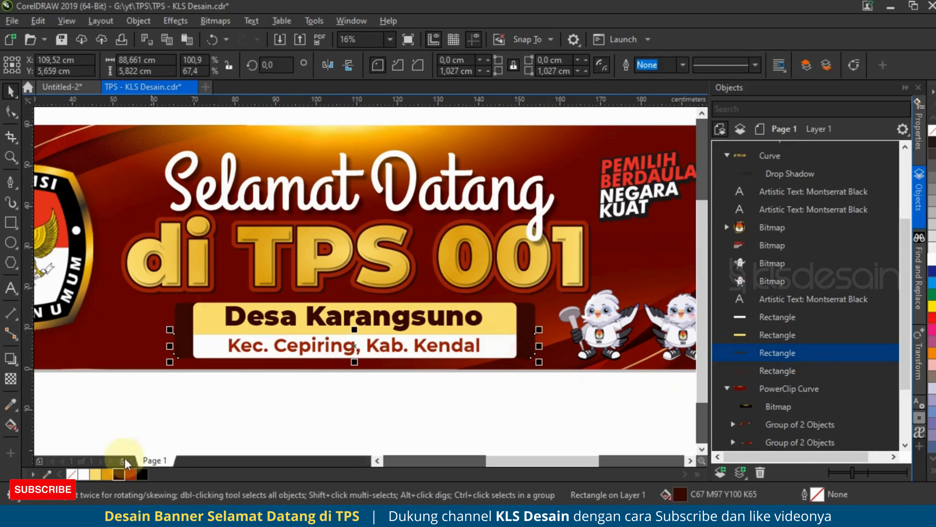
left_click(131, 474)
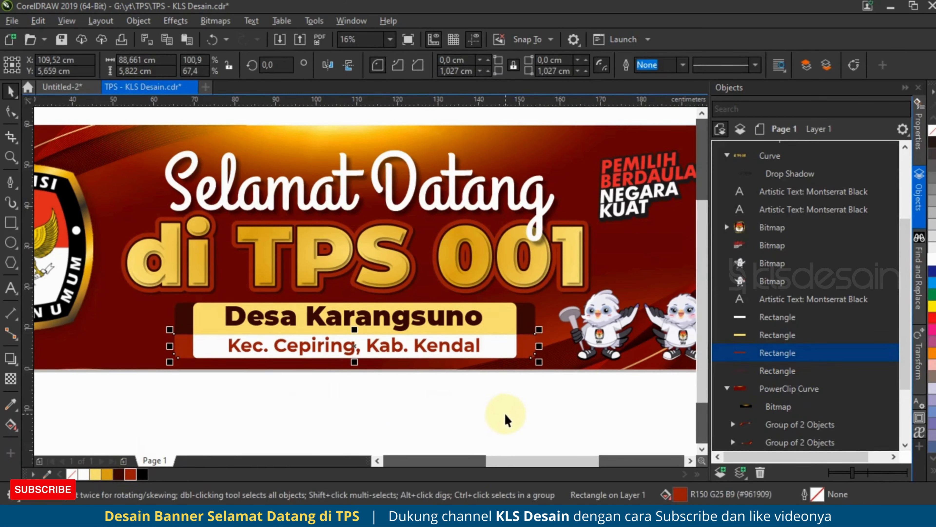
- Group the two coloured backing rectangles
left_click(529, 318, "shift")
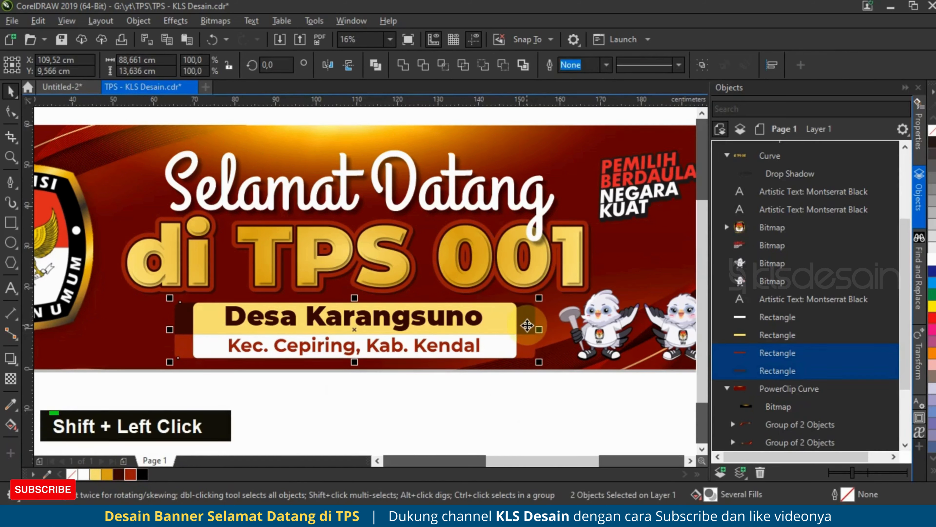
key("ctrl+f")
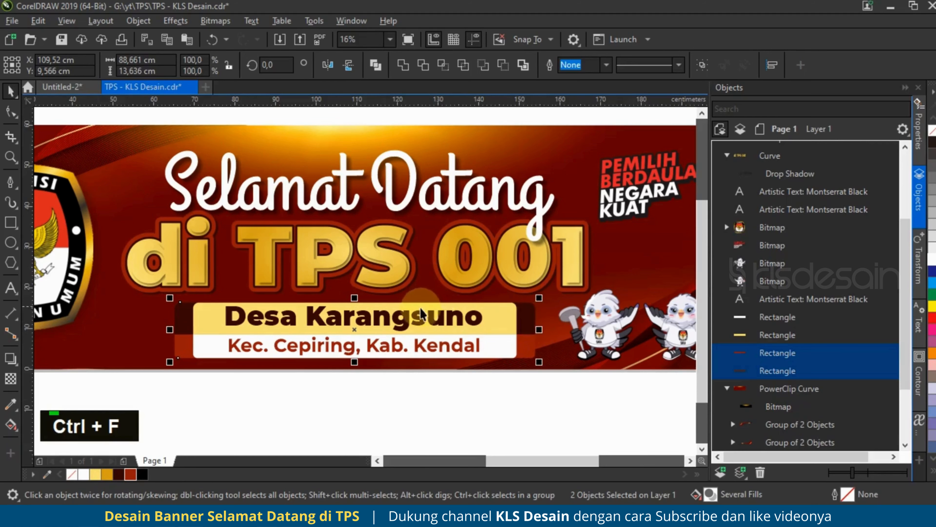
scroll(419, 308, "down", 1)
scroll(429, 313, "up", 1)
key("ctrl+g")
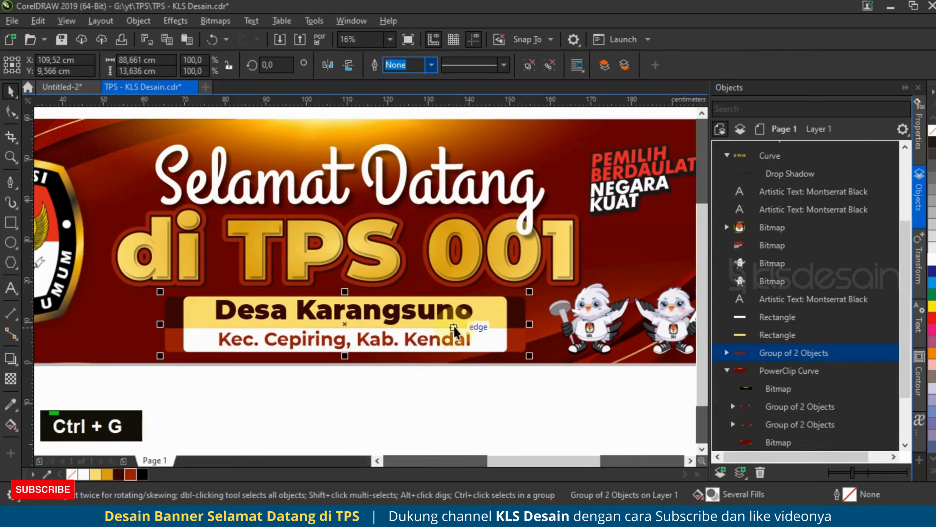
- Add a one-step outside contour of about 0.55 cm around the grouped backing rectangles
left_click(14, 360)
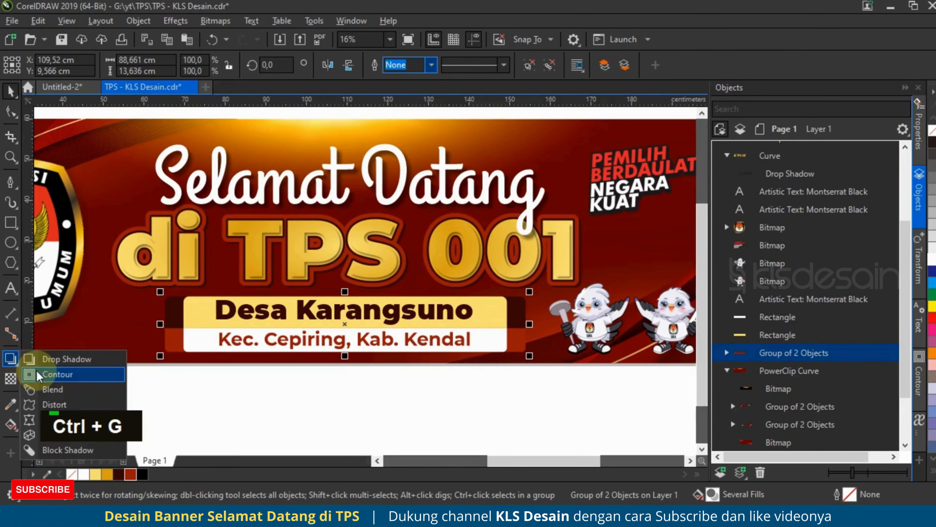
left_click(63, 375)
scroll(531, 359, "up", 2)
left_click_drag(538, 363, 586, 327)
scroll(507, 341, "down", 2)
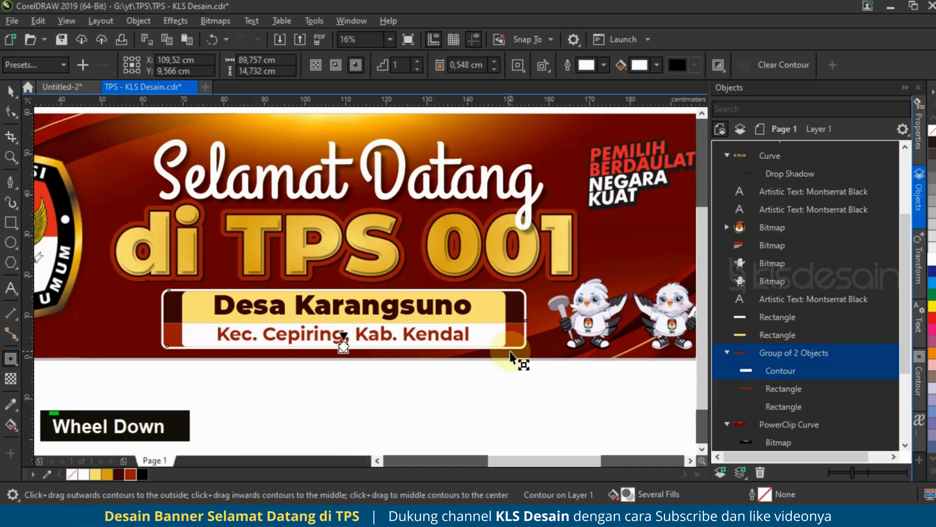
- Separate the contour from the backing group and fill it with dark maroon C67 M97 Y100 K65
key("ctrl+k")
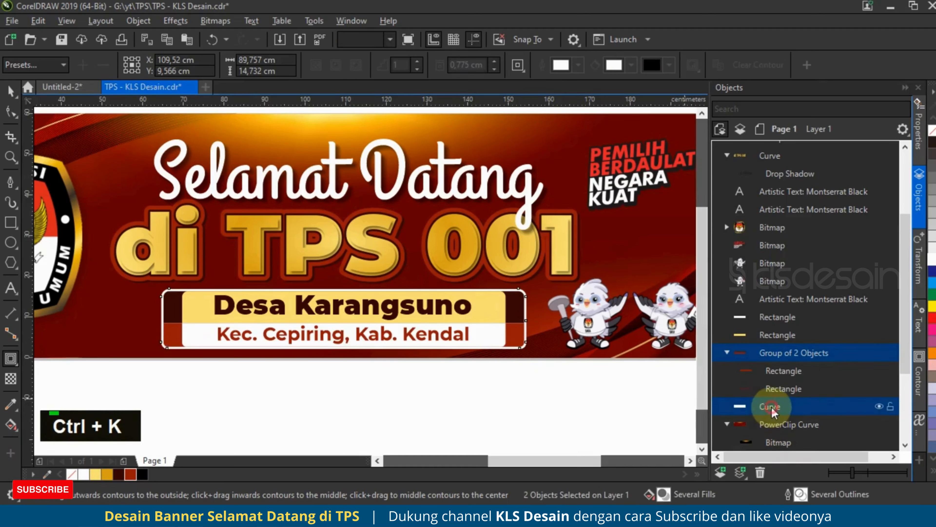
left_click(771, 406)
left_click(10, 91)
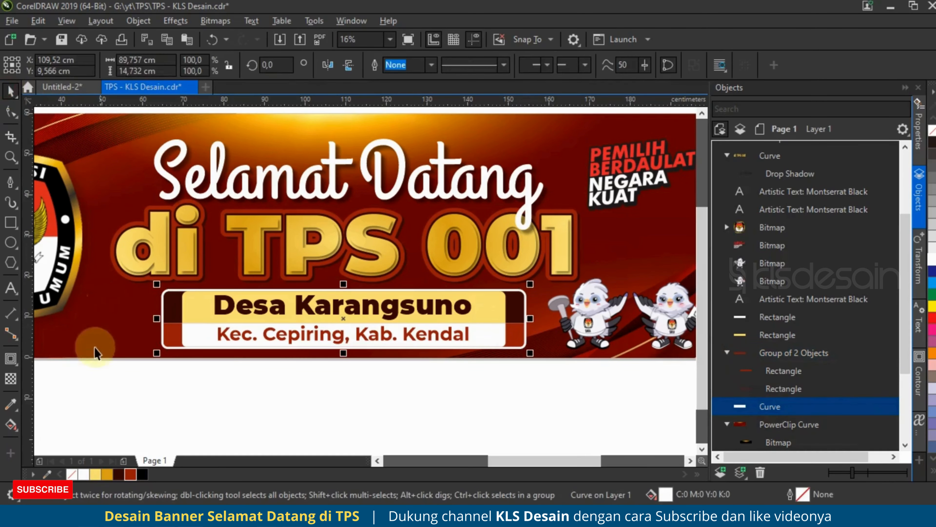
left_click(122, 475)
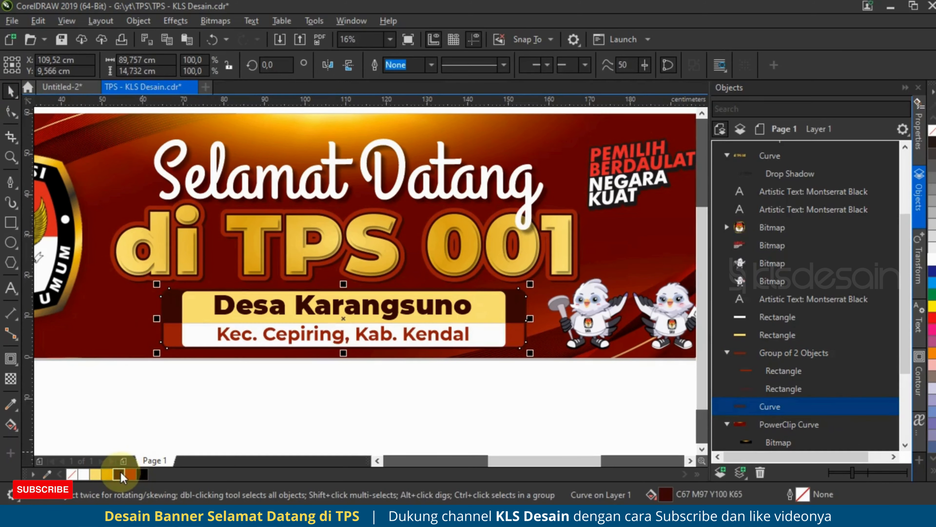
left_click(459, 396)
- Scale both mascots down together from their lower-left corner to about 39.4 × 19.4 cm
scroll(430, 361, "down", 1)
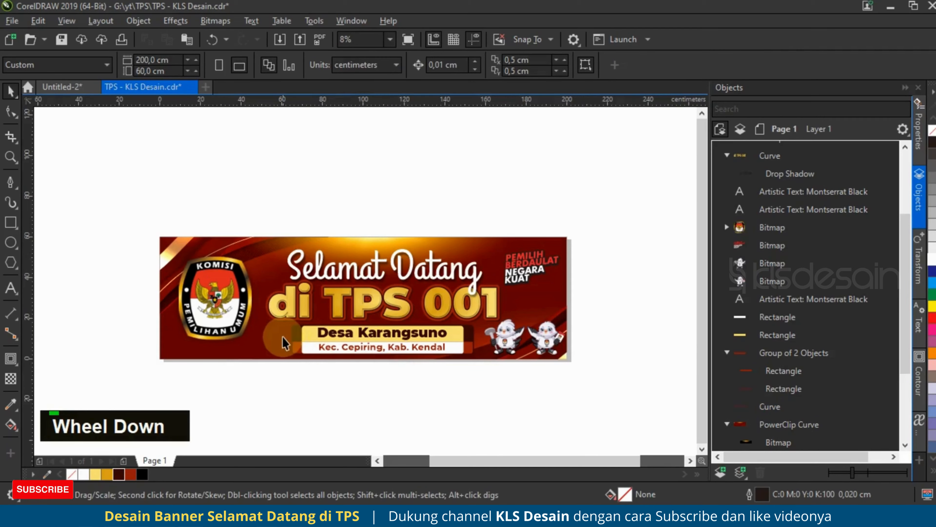
left_click(486, 382)
scroll(553, 344, "up", 2)
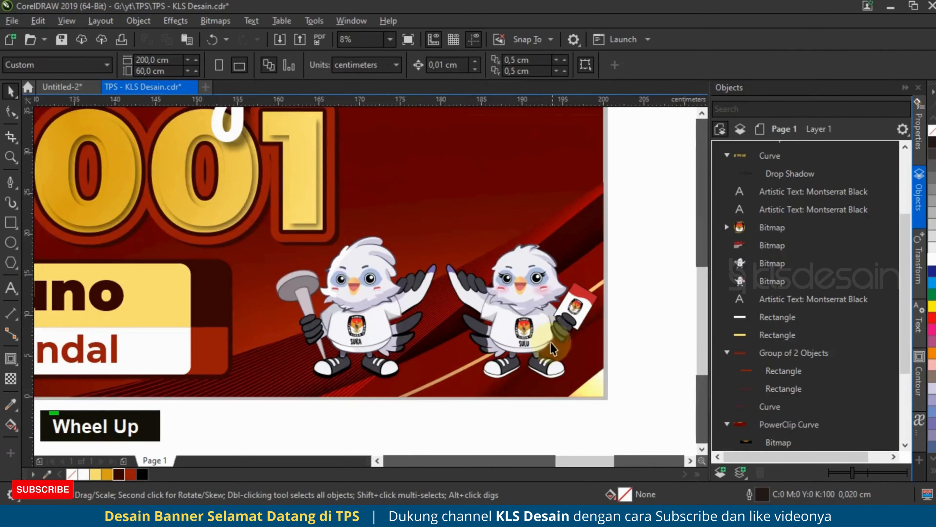
left_click(547, 318)
left_click(410, 314, "shift")
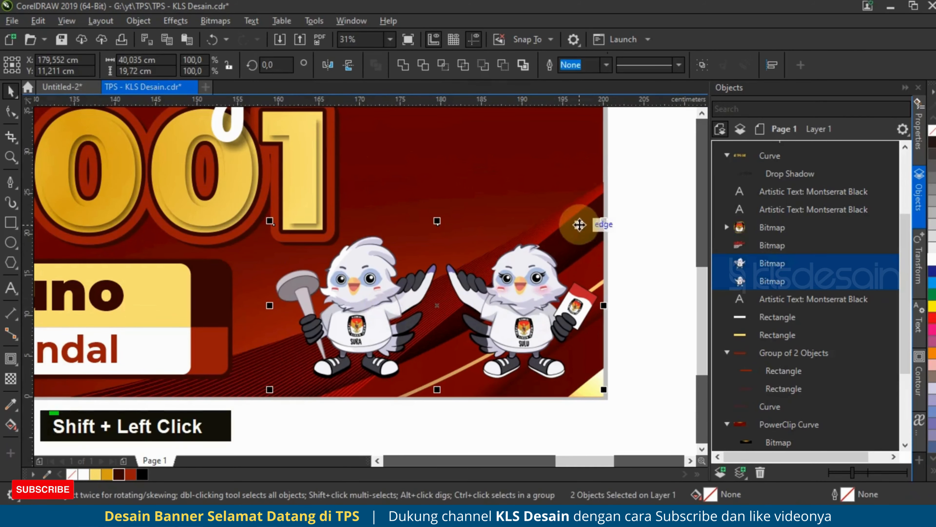
scroll(596, 223, "down", 2)
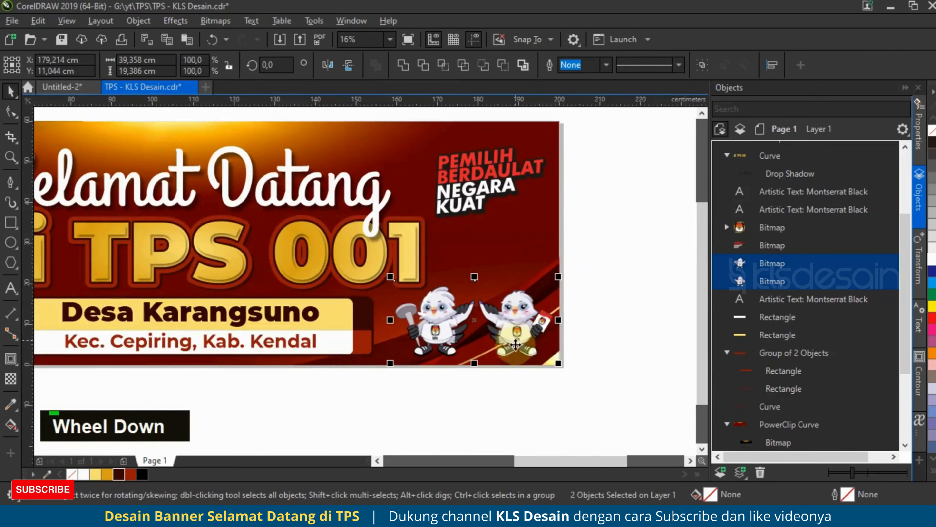
- Move the "Pemilih Berdaulat Negara Kuat" slogan up slightly, to about X 183.4 cm, Y 47.5 cm
left_click(525, 391)
scroll(573, 274, "down", 1)
scroll(520, 247, "up", 2)
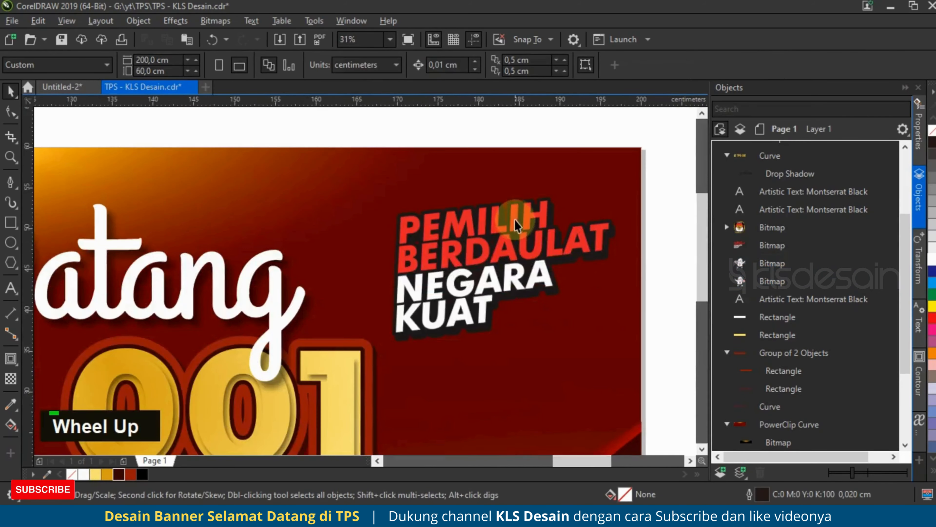
left_click(518, 199)
scroll(518, 200, "down", 2)
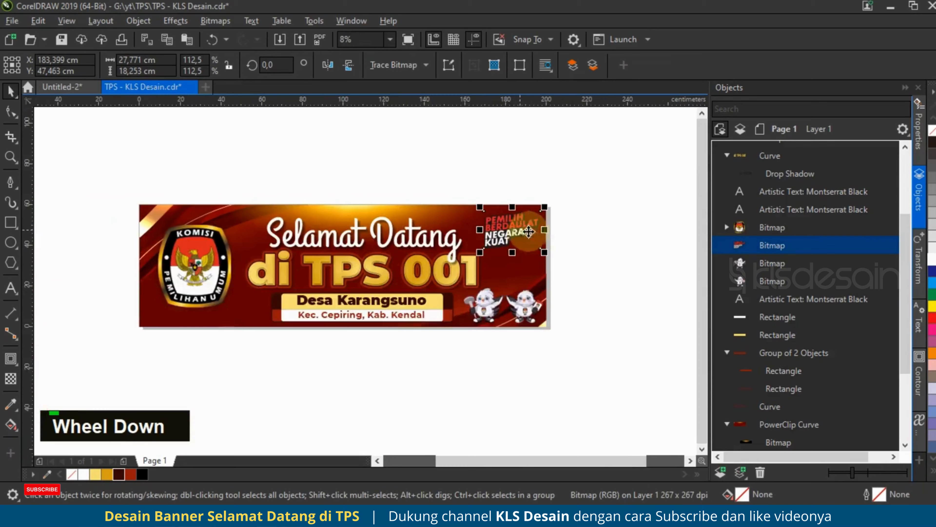
left_click(581, 217)
- Move the headline text and location plates together about 1.9 cm to the left, keeping their height on the banner
left_click_drag(590, 182, 491, 319)
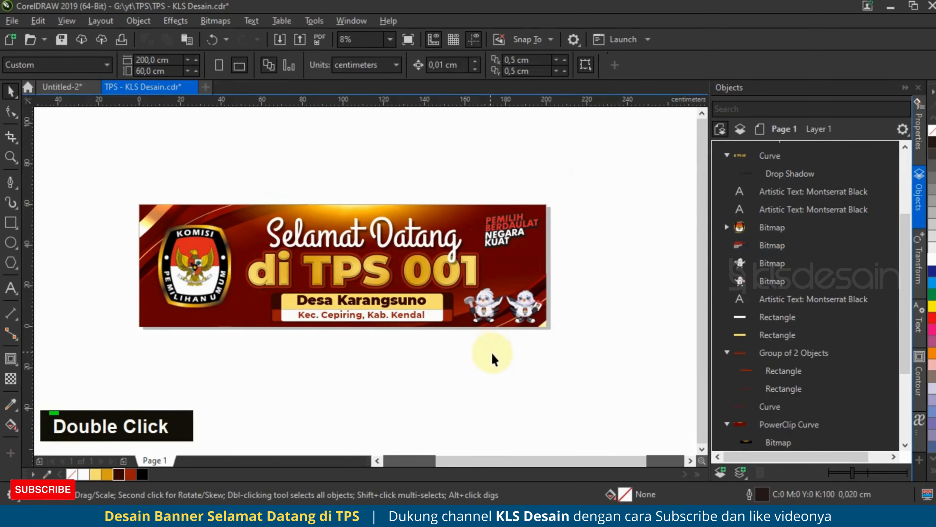
left_click_drag(493, 354, 209, 167)
scroll(344, 269, "up", 2)
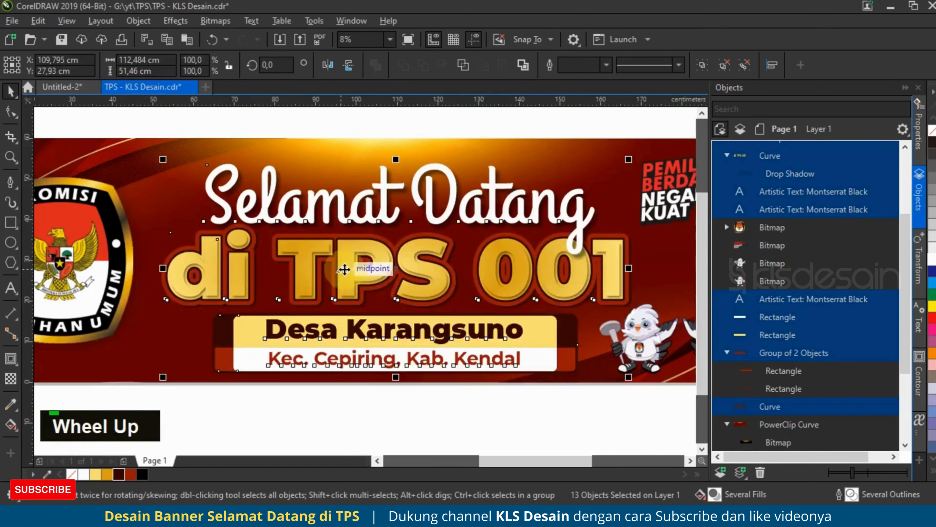
left_click_drag(345, 269, 337, 269)
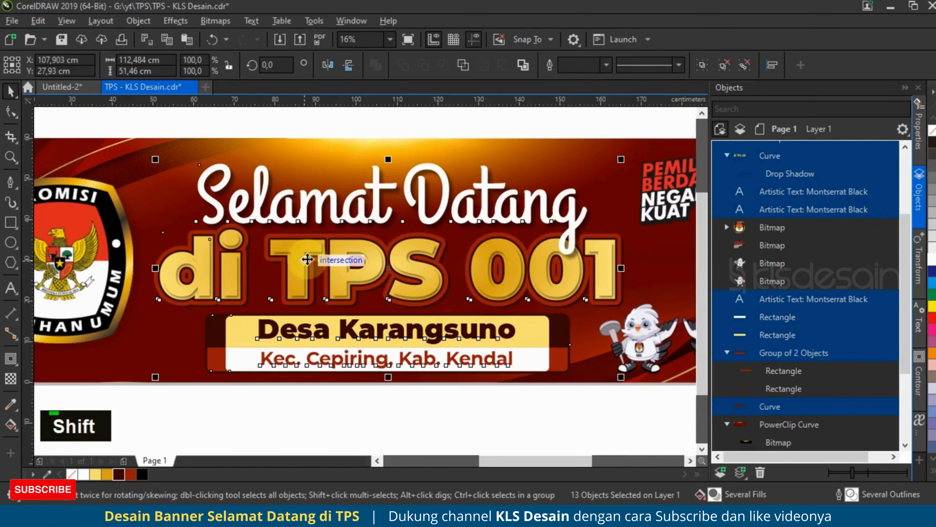
scroll(307, 259, "down", 2)
left_click(494, 357)
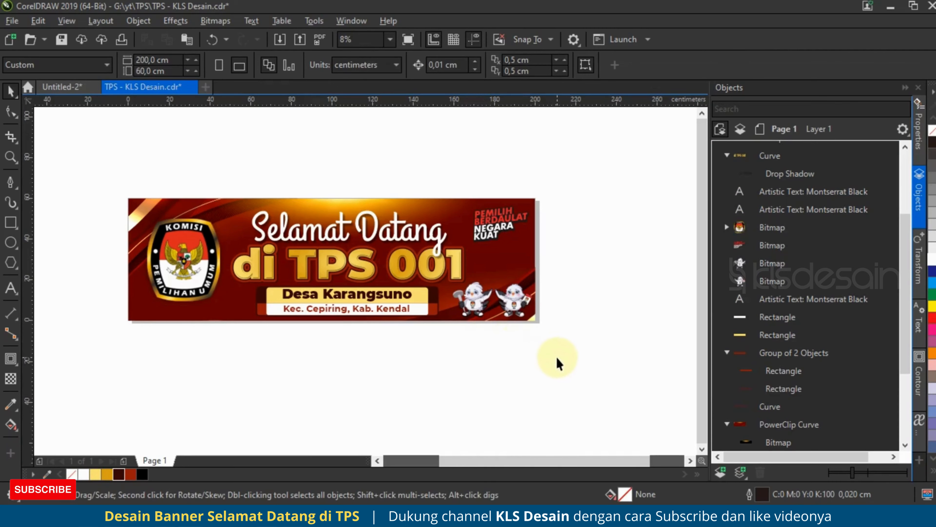
- Select the whole banner and examine the finished design in a full-screen preview
left_click_drag(616, 360, 88, 159)
key("shift+F2")
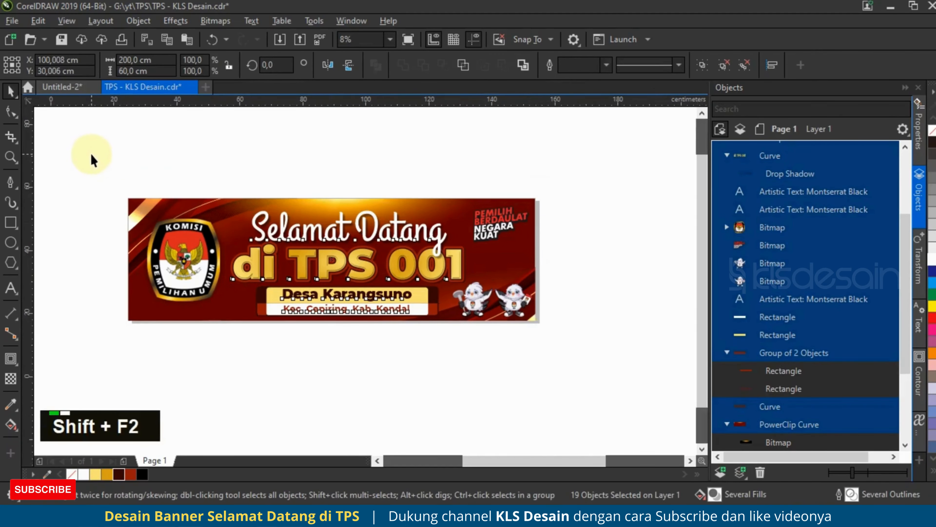
key("F9")
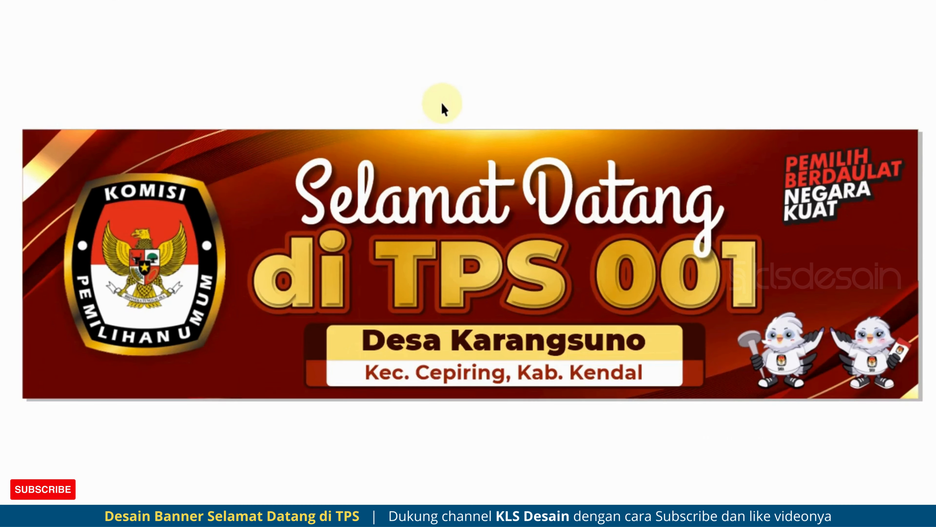